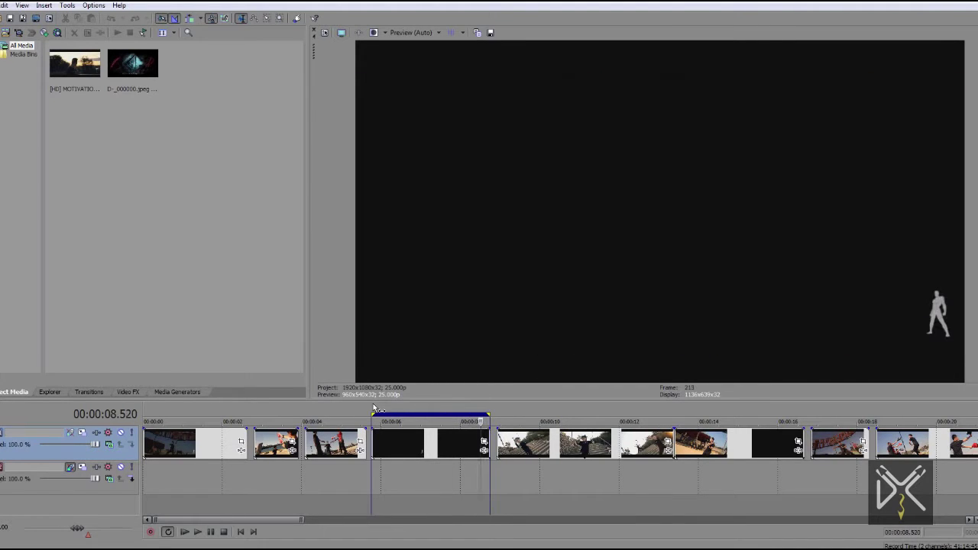
Step through the reference clip between about 6 and 8.5 seconds, zoom the timeline to it, and detach the video preview window
key(Left)
key(Left)
key(Left)
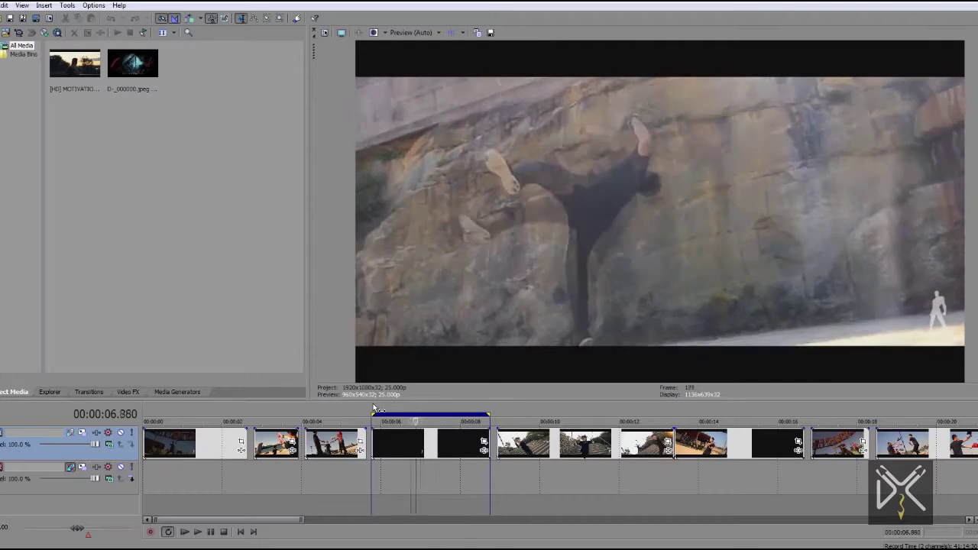
scroll(406, 459, up, 2)
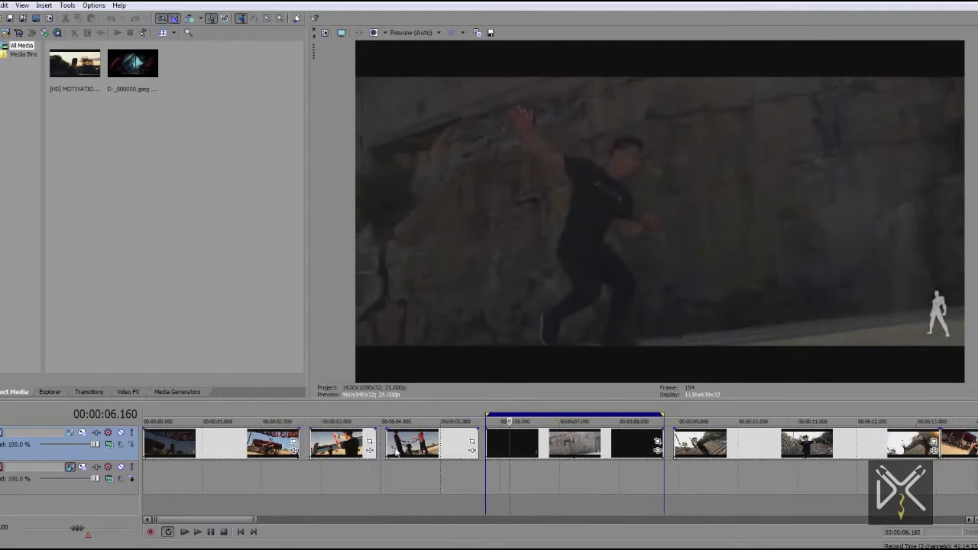
drag(209, 520, 222, 521)
click(375, 414)
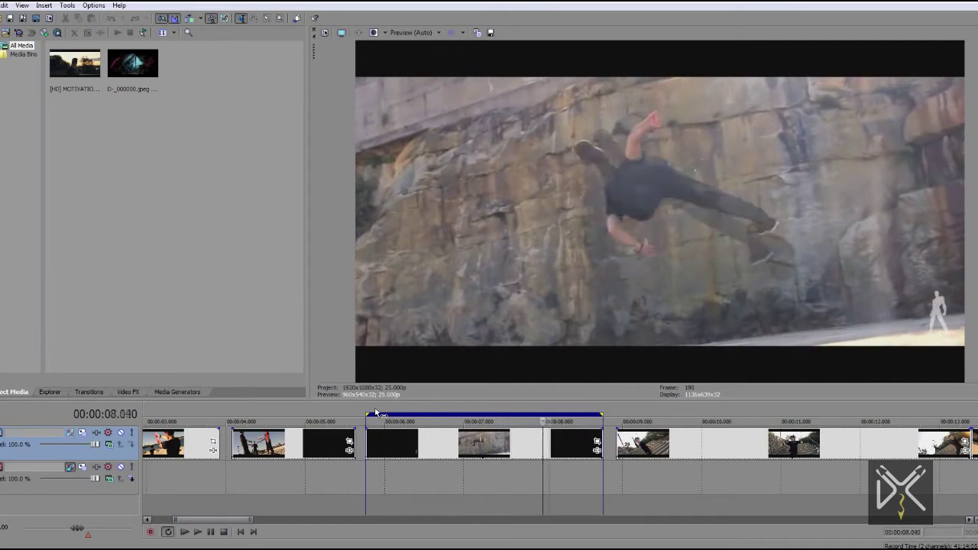
key(Left)
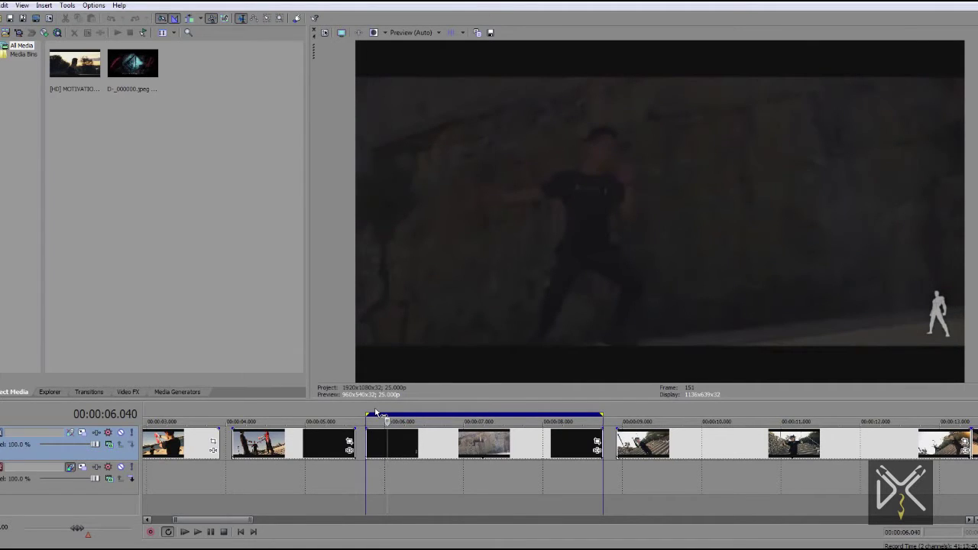
drag(315, 57, 977, 101)
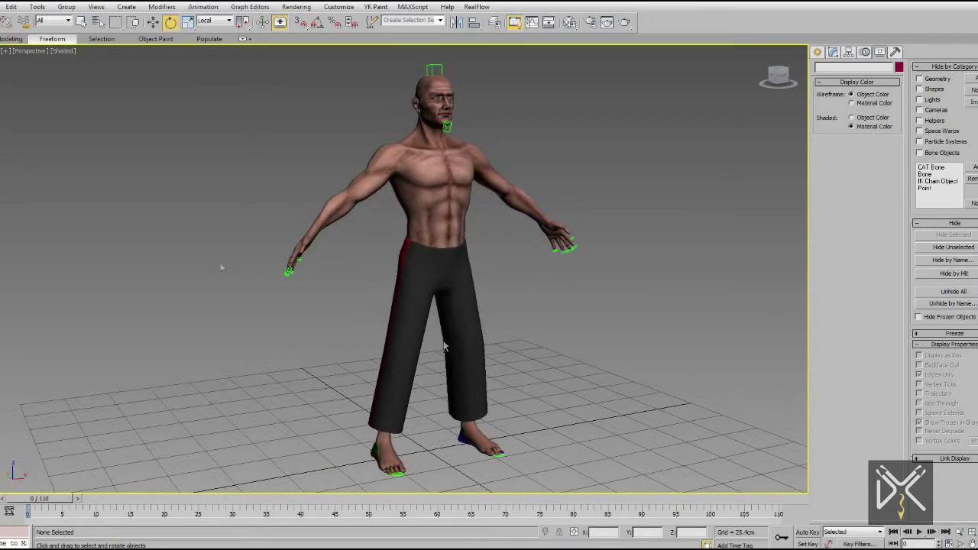
Switch to 3ds Max, freeze the Man Body layer and display the Man Biped layer's objects as boxes
click(494, 22)
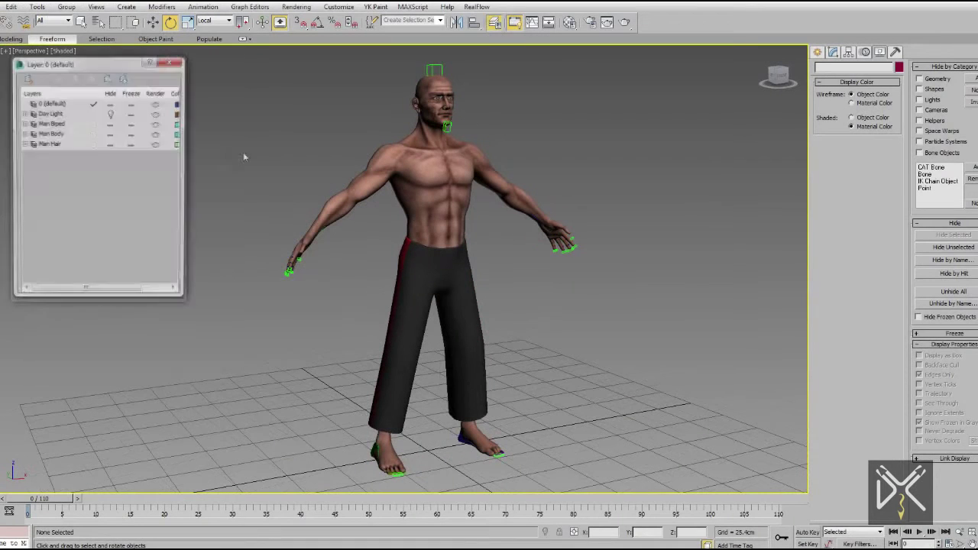
click(131, 135)
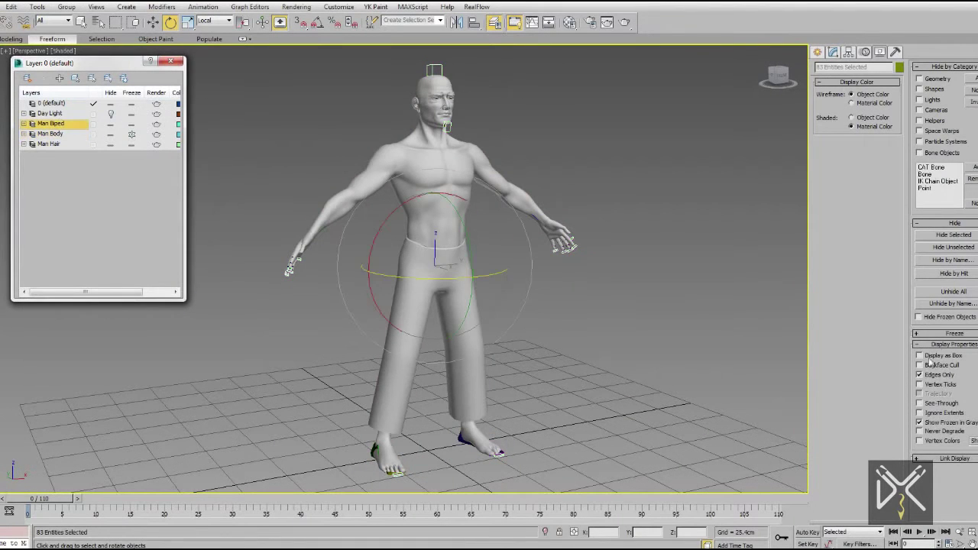
click(930, 357)
alt+middle_drag(560, 358, 585, 365)
click(585, 365)
Select the whole biped, enable Auto Key and set a key for it at frame 0
middle_drag(396, 253, 398, 307)
scroll(433, 260, up, 4)
scroll(438, 313, down, 5)
drag(635, 114, 291, 483)
click(866, 52)
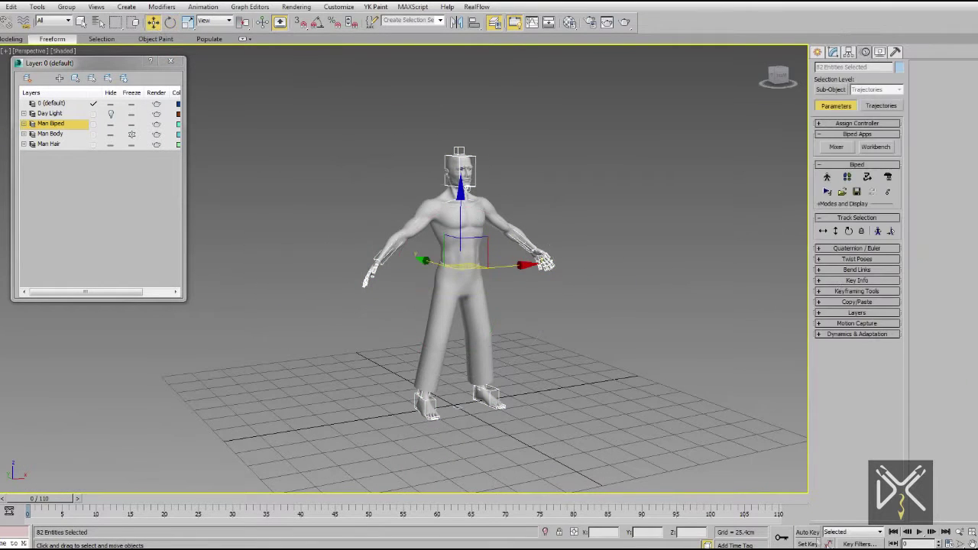
key(n)
click(853, 281)
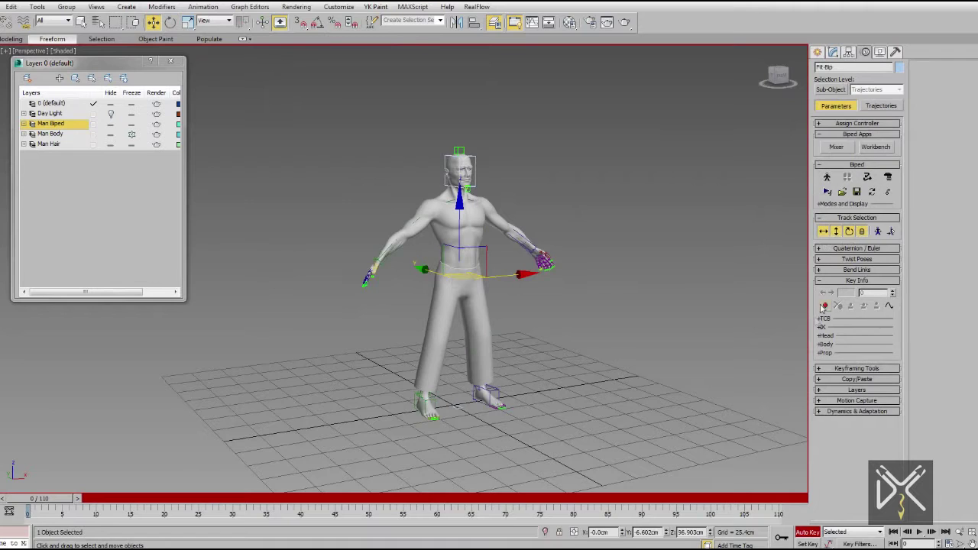
click(824, 307)
Select the biped's feet and show their IK key settings in Key Info, with the TCB settings collapsed
middle_drag(481, 342, 474, 323)
alt+middle_drag(520, 388, 477, 395)
scroll(501, 398, up, 3)
click(472, 367)
alt+middle_drag(562, 394, 504, 407)
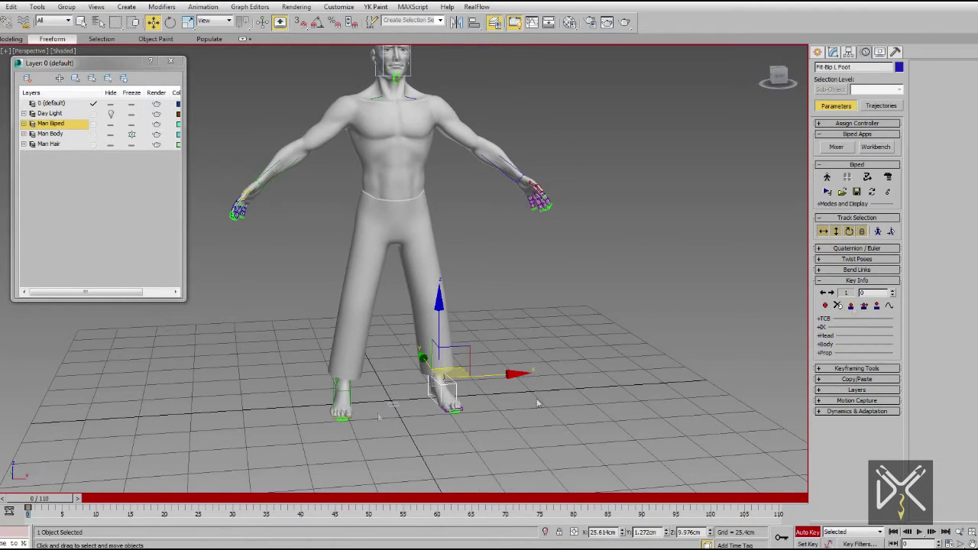
click(819, 320)
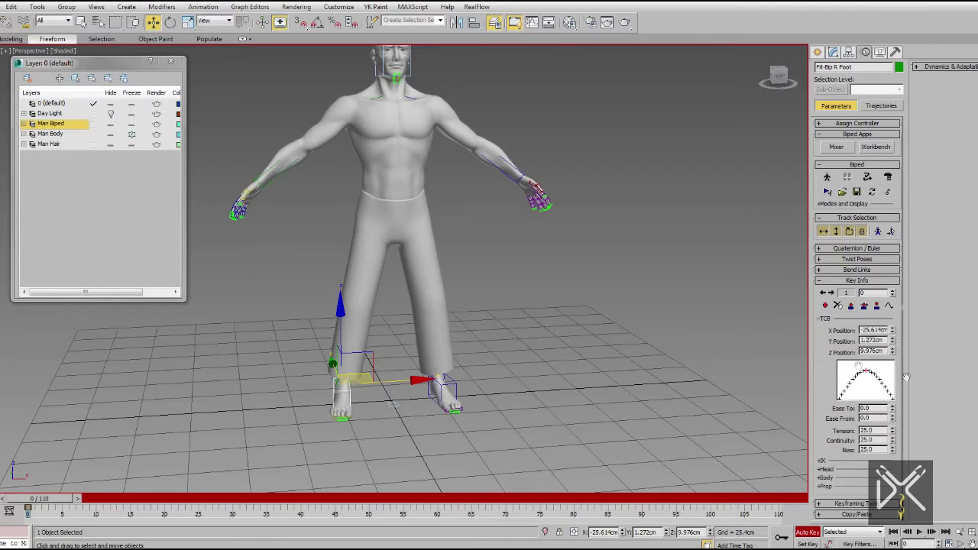
click(820, 320)
click(819, 327)
click(459, 394)
click(906, 334)
Shift the biped's body sideways at frame 0, then spread and turn its feet into a wide stance
middle_drag(409, 267, 432, 311)
click(824, 230)
alt+middle_drag(409, 237, 353, 298)
drag(455, 286, 498, 284)
click(475, 411)
drag(494, 425, 532, 425)
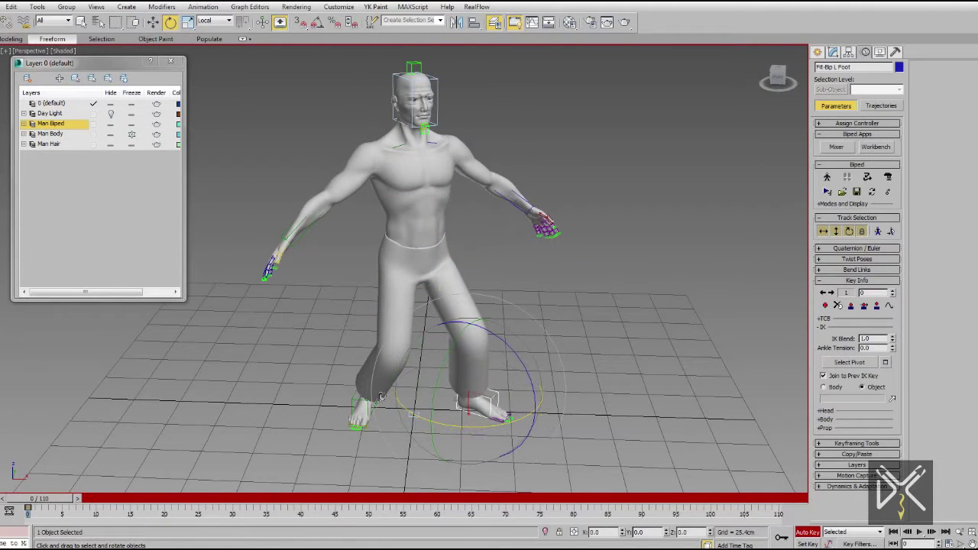
drag(412, 412, 382, 411)
Rotate the biped's centre of mass and twist its spine for the fighting stance at frame 0
mouse_move(397, 344)
alt+middle_down()
mouse_move(450, 328)
mouse_move(390, 329)
alt+middle_up()
scroll(450, 328, up, 3)
click(849, 231)
drag(439, 204, 447, 214)
middle_drag(448, 213, 440, 301)
key(F3)
drag(457, 293, 460, 295)
drag(436, 343, 461, 341)
Turn the biped's head toward its left side at frame 0
scroll(434, 118, up, 3)
middle_drag(434, 118, 432, 168)
click(467, 193)
key(F3)
drag(429, 217, 481, 219)
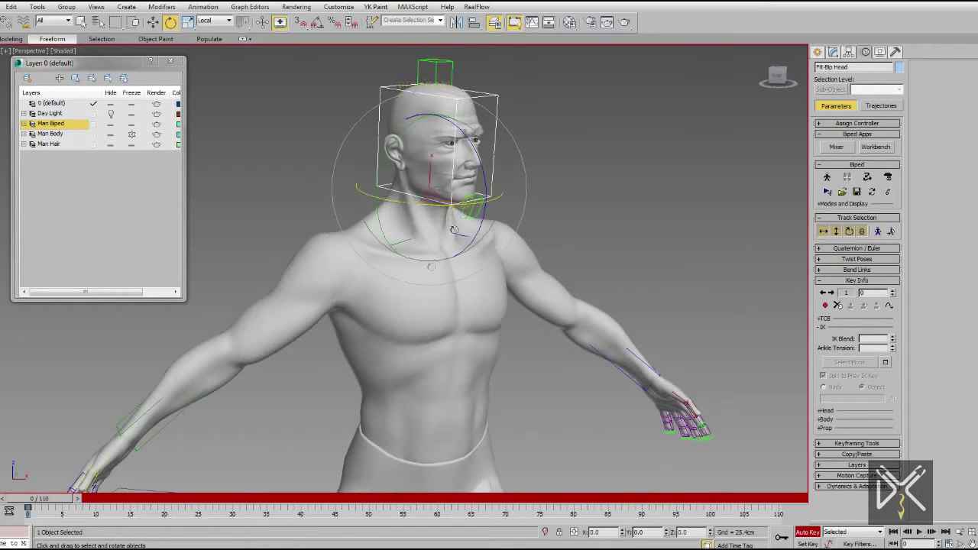
Pose the arms at frame 0 with the right arm held out low and the left hand raised in guard
middle_drag(213, 381, 317, 301)
drag(353, 287, 325, 256)
drag(328, 325, 306, 287)
alt+middle_drag(329, 306, 266, 338)
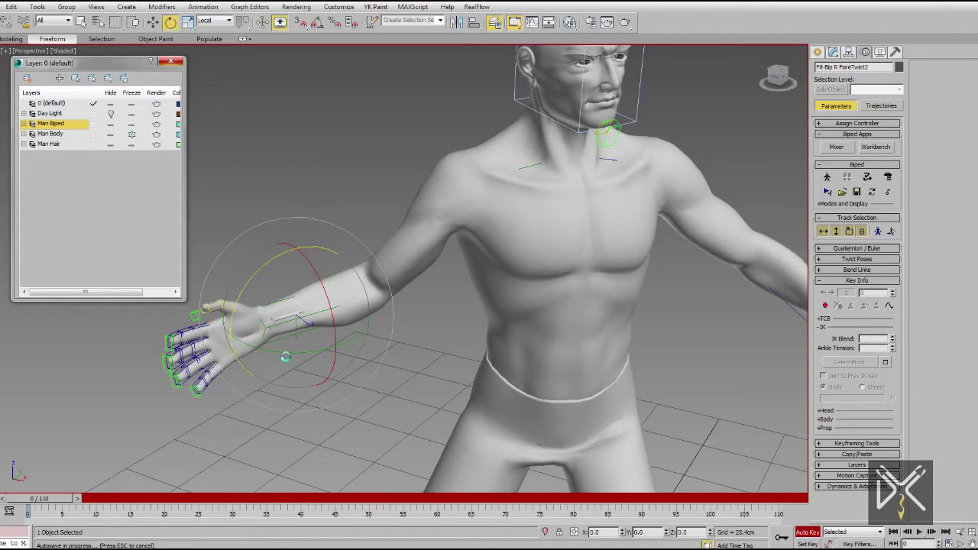
alt+middle_drag(285, 356, 254, 341)
key(F3)
click(248, 325)
key(F3)
drag(264, 263, 286, 276)
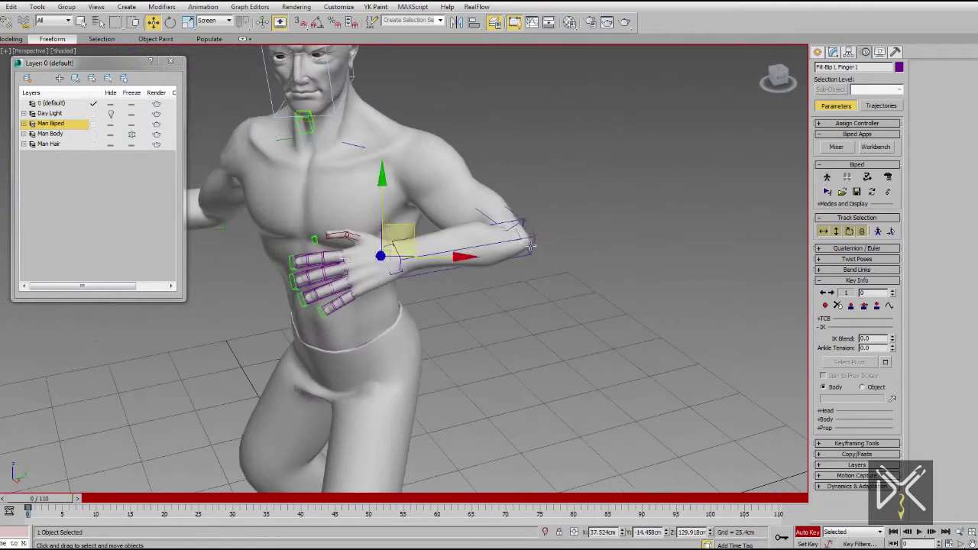
drag(424, 133, 474, 114)
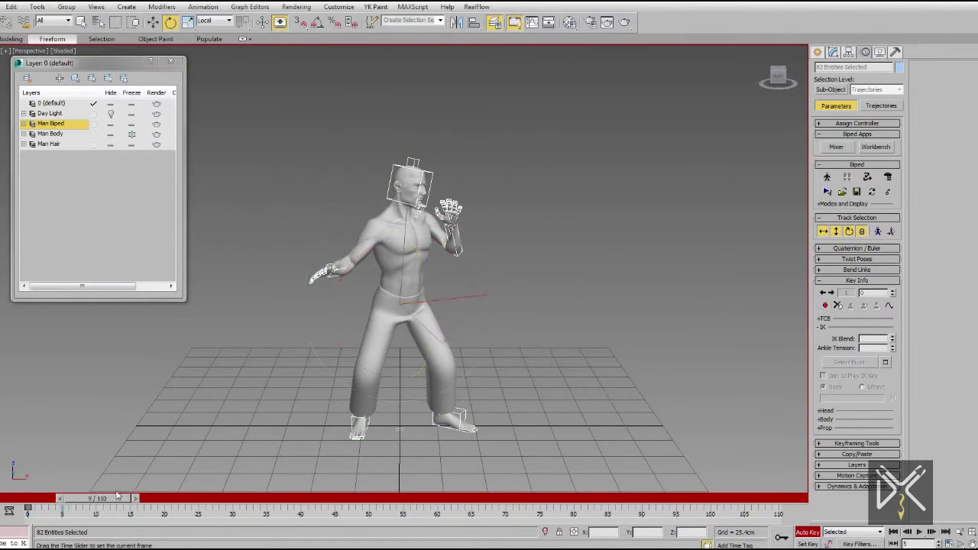
Rotate the biped's body at frame 15 and select its spine segments to bend the torso
scroll(466, 308, up, 4)
alt+middle_drag(520, 290, 467, 262)
click(520, 271)
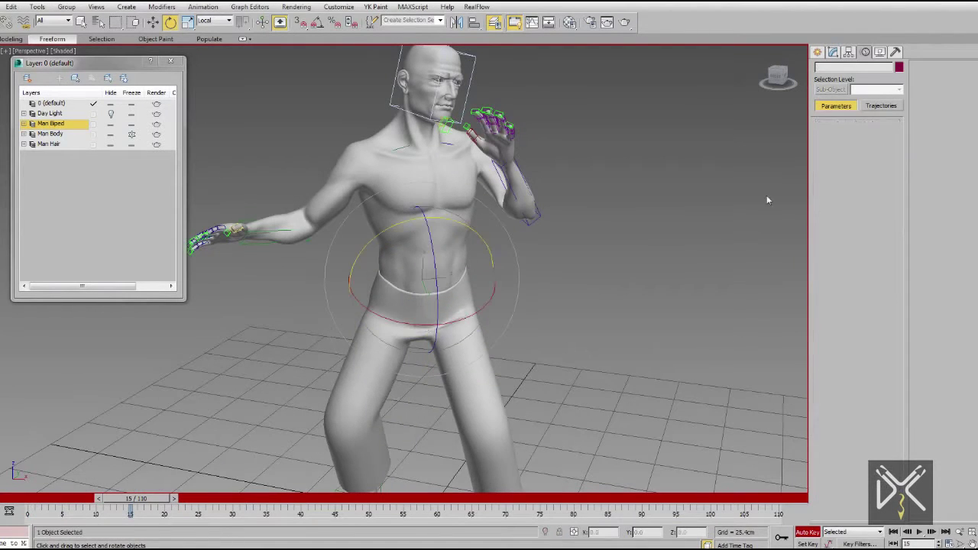
drag(471, 246, 456, 283)
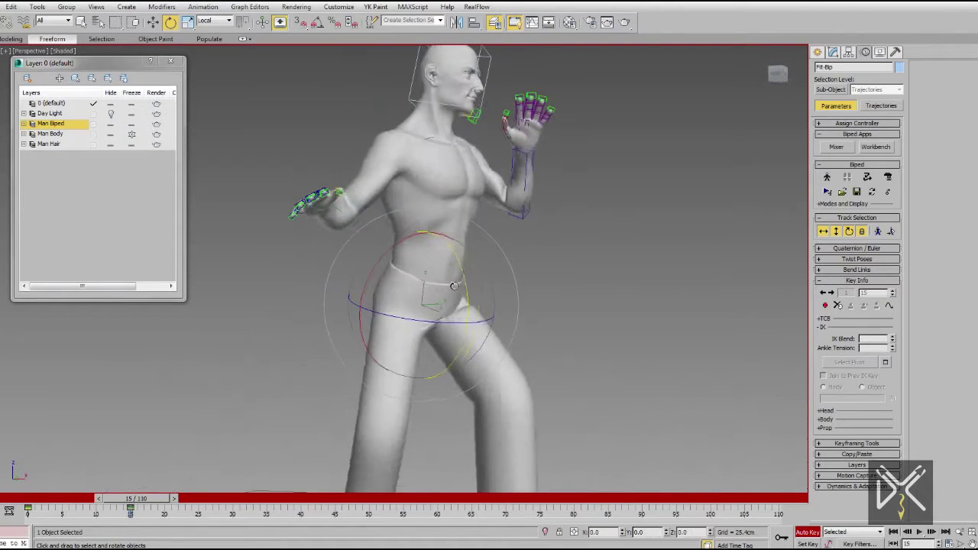
key(F3)
drag(466, 233, 482, 251)
Rotate the biped's head to follow the leaning torso at frame 15
click(521, 58)
click(526, 67)
drag(529, 110, 535, 125)
key(F3)
Lower the left arm to waist height by rotating its segments at frame 15
alt+middle_drag(531, 233, 413, 269)
click(513, 188)
drag(628, 243, 629, 244)
alt+middle_drag(531, 248, 535, 287)
click(531, 278)
scroll(528, 286, up, 2)
click(507, 279)
drag(530, 278, 537, 306)
scroll(531, 303, down, 2)
Raise the right arm above shoulder height by rotating its segments at frame 15
alt+middle_drag(527, 302, 614, 293)
click(462, 248)
alt+middle_drag(462, 247, 561, 265)
click(472, 187)
drag(472, 123, 600, 143)
alt+middle_drag(489, 200, 585, 196)
drag(514, 169, 527, 205)
Shift the biped's body at frame 15 and move the right foot in close behind the left foot
alt+middle_drag(527, 205, 414, 166)
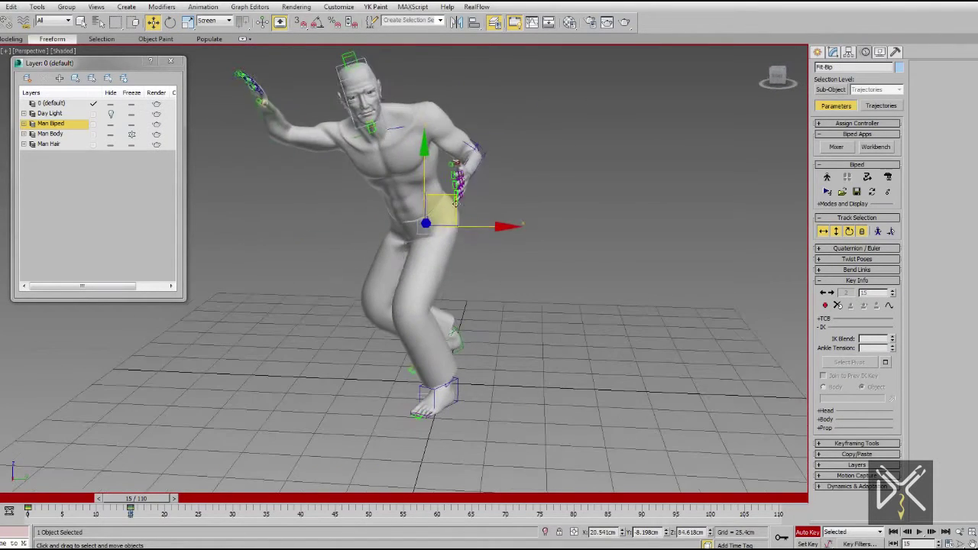
drag(457, 204, 470, 210)
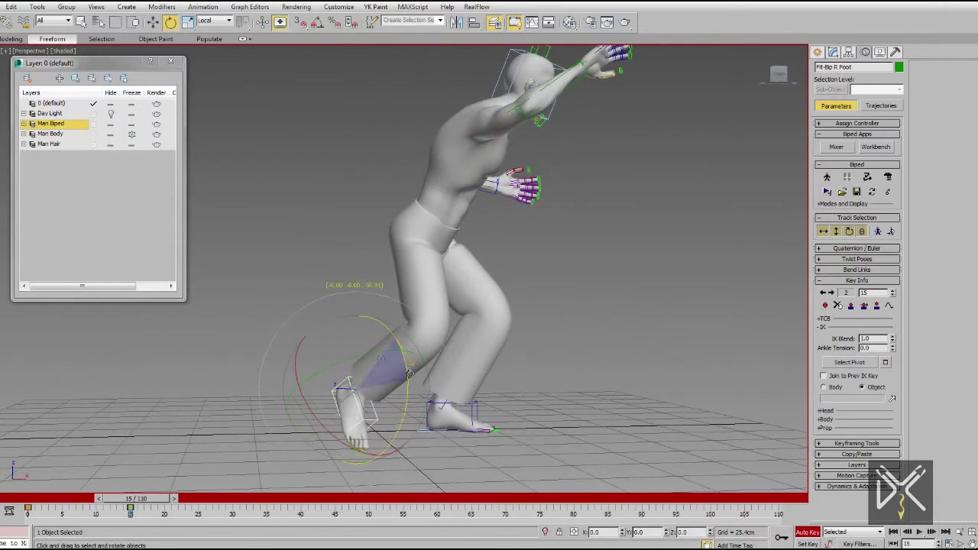
key(w)
alt+middle_drag(383, 376, 408, 355)
drag(384, 375, 422, 344)
alt+middle_drag(428, 344, 583, 343)
drag(434, 348, 452, 343)
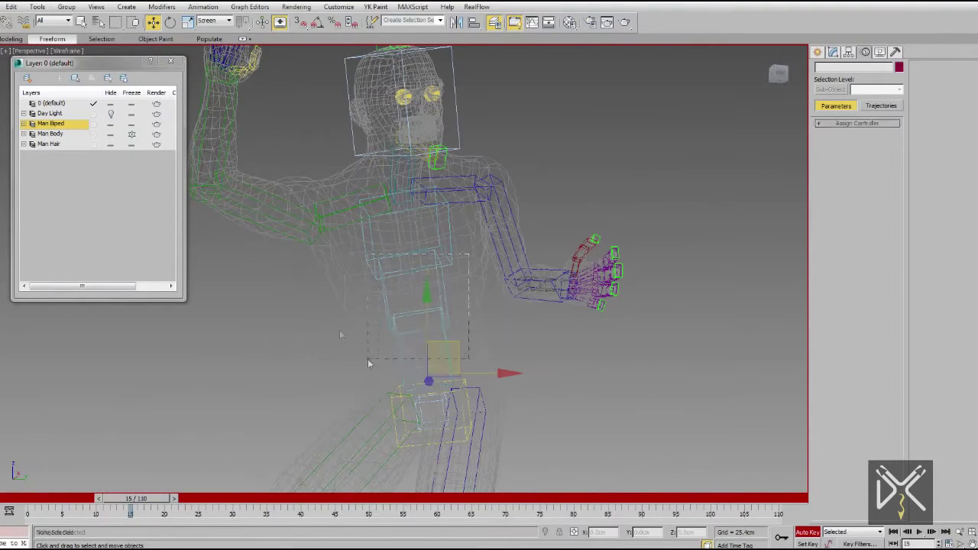
Refine the frame 15 pose by rotating the spine, head and right upper arm
drag(368, 359, 368, 358)
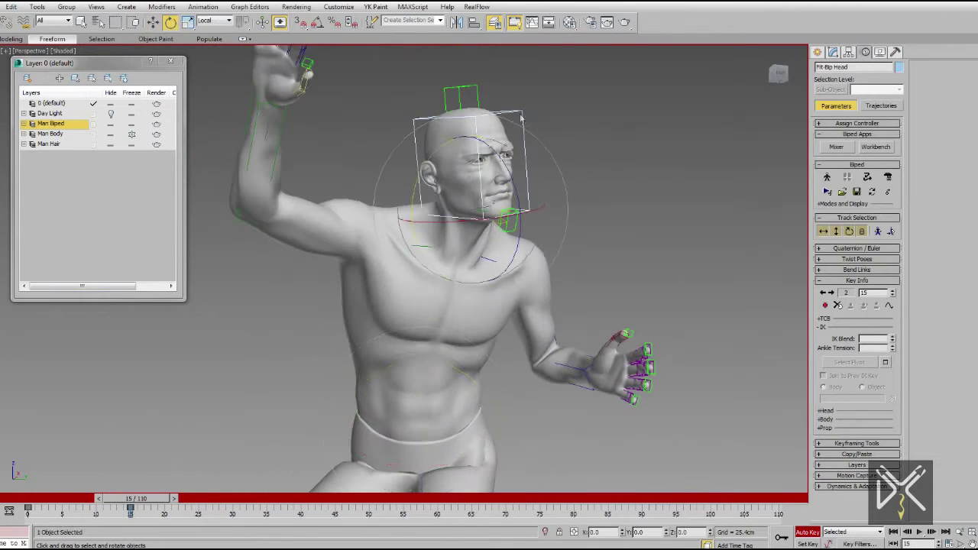
drag(510, 159, 468, 188)
alt+middle_drag(468, 189, 411, 217)
click(528, 254)
click(577, 270)
drag(618, 212, 633, 218)
alt+middle_drag(484, 248, 466, 191)
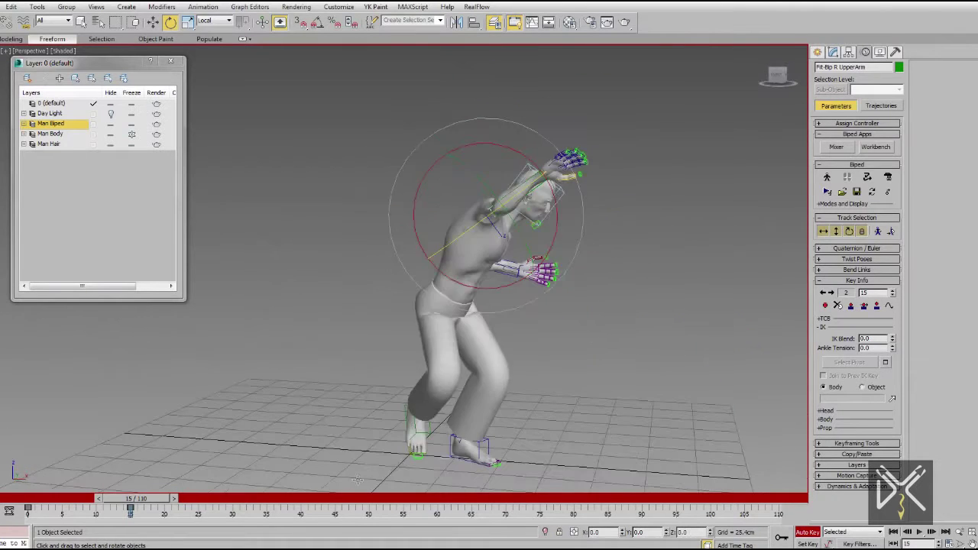
Return to frame 0 and move the biped's body down and back into a deeper crouch
drag(174, 498, 72, 499)
click(822, 232)
alt+middle_drag(450, 306, 436, 282)
drag(432, 278, 435, 305)
alt+middle_drag(434, 304, 338, 306)
drag(436, 295, 474, 298)
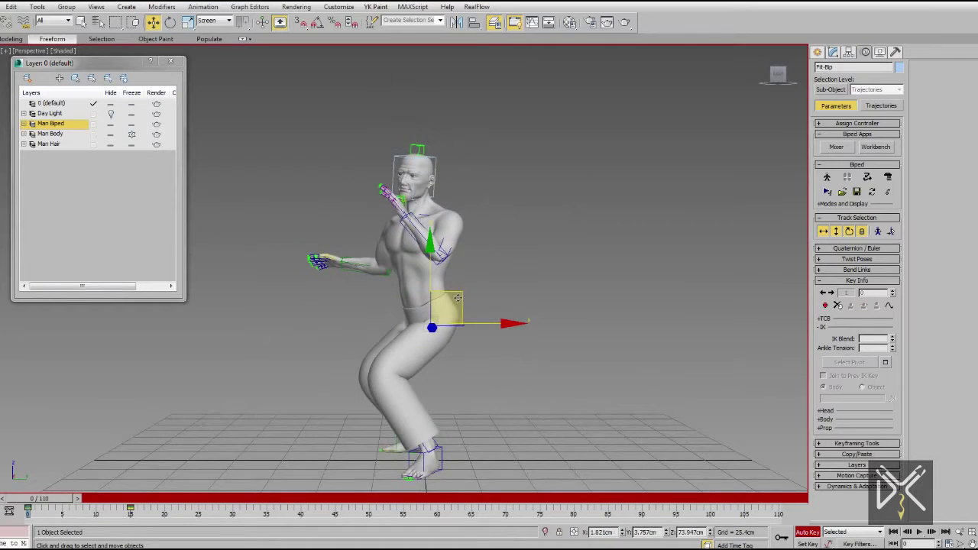
scroll(474, 298, up, 3)
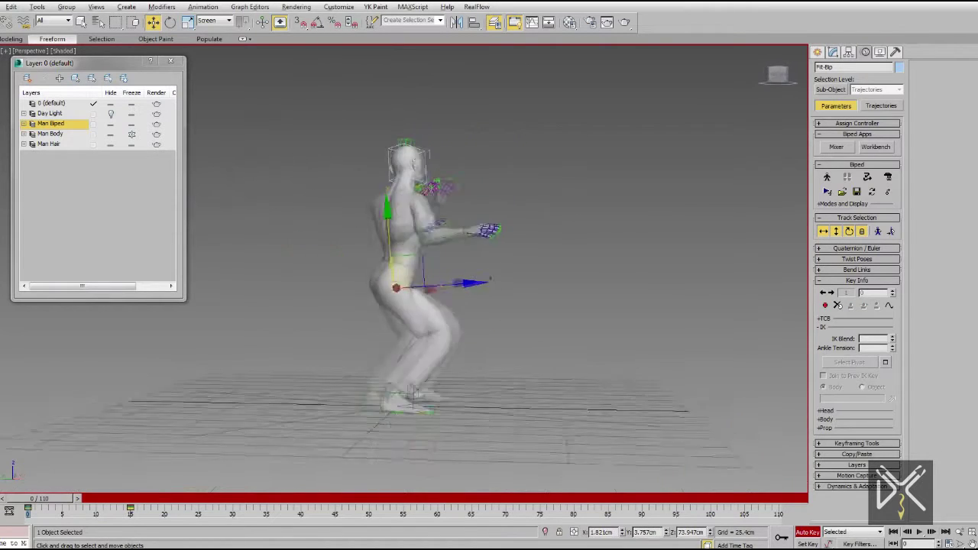
Rotate the three spine segments together at frame 15 to twist the torso
drag(38, 498, 137, 498)
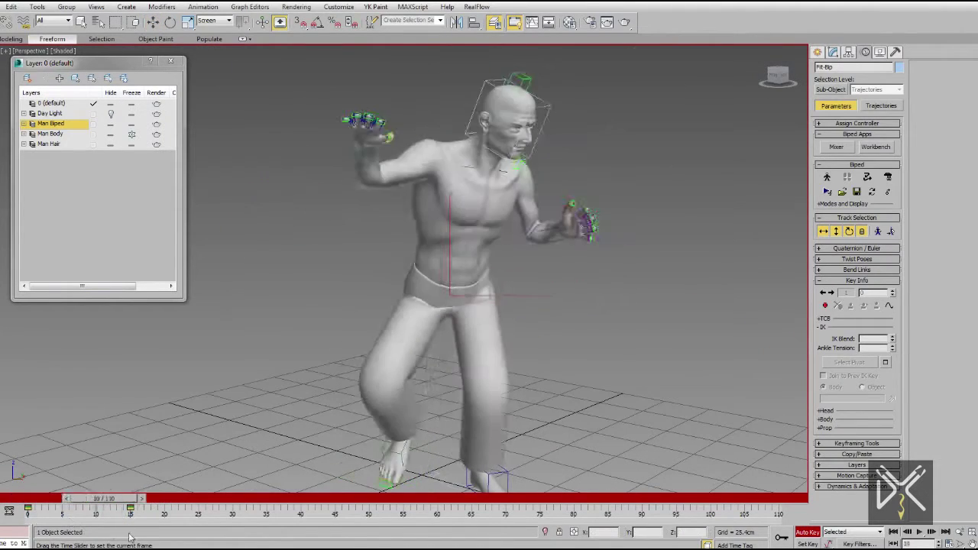
click(382, 130)
click(171, 22)
key(F3)
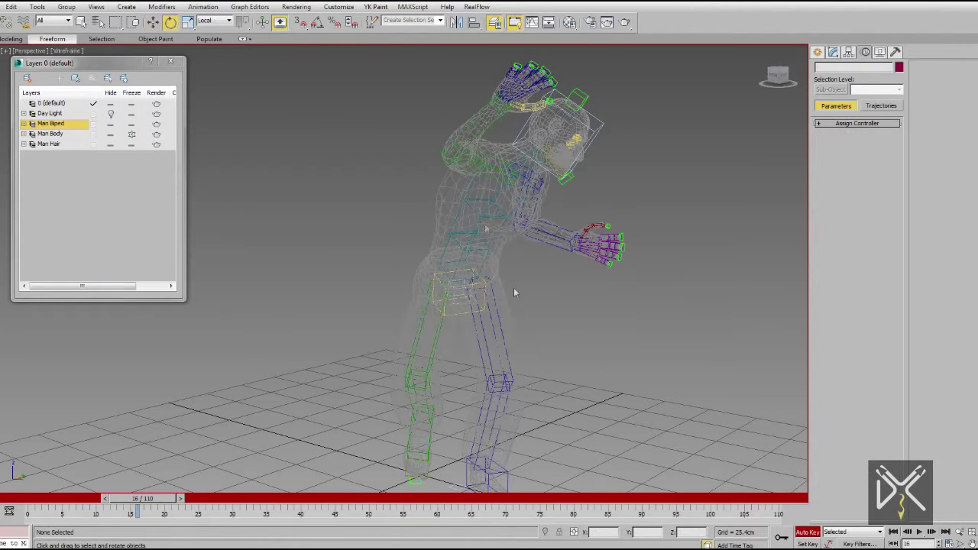
drag(476, 253, 478, 258)
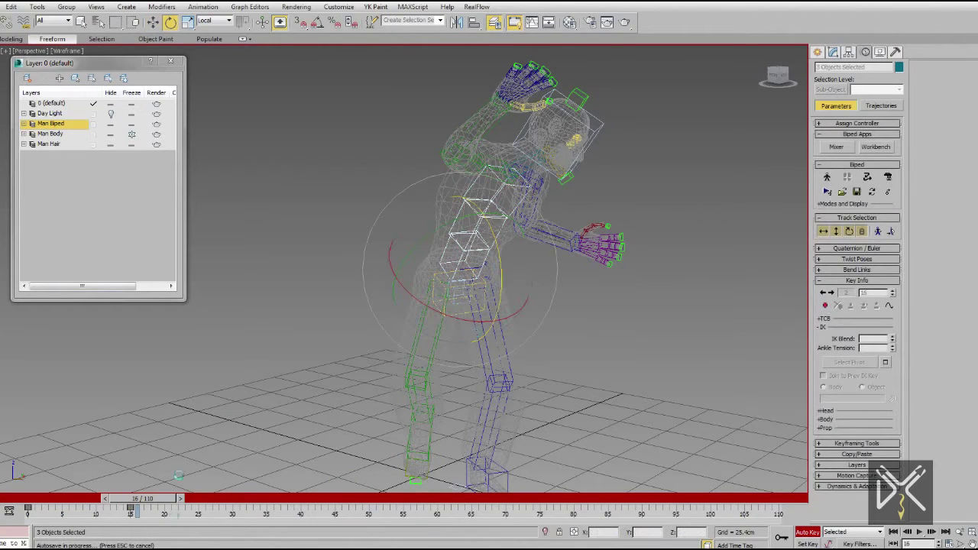
drag(167, 502, 161, 502)
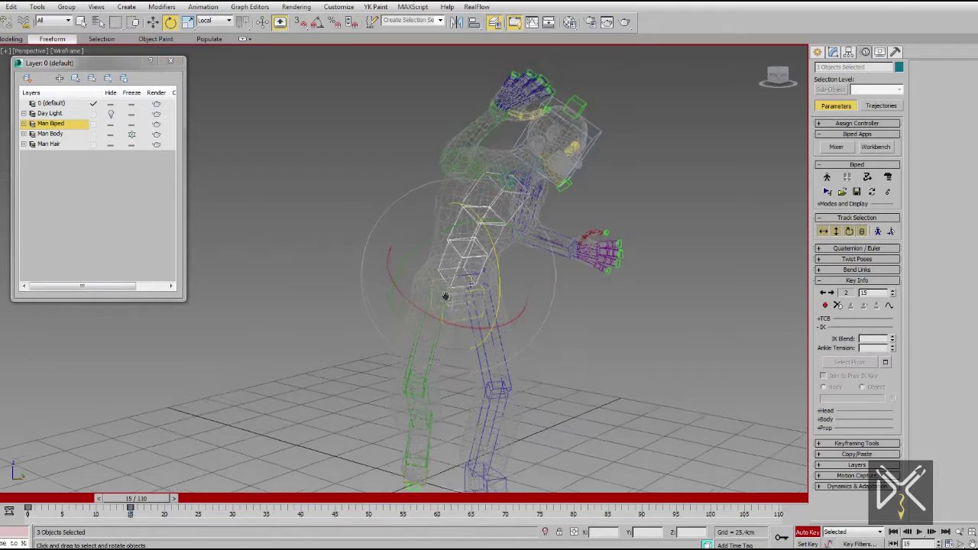
key(F3)
drag(446, 305, 479, 333)
click(482, 190)
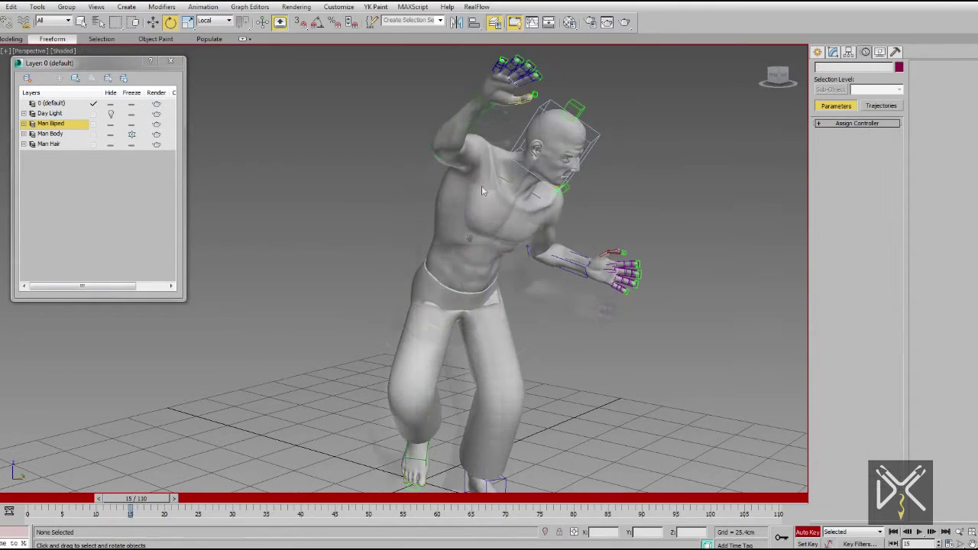
Rotate the right arm so that it reaches higher above the head at frame 15
alt+middle_drag(482, 190, 428, 201)
drag(356, 148, 360, 244)
drag(382, 250, 355, 262)
alt+middle_drag(355, 262, 428, 252)
drag(391, 143, 422, 155)
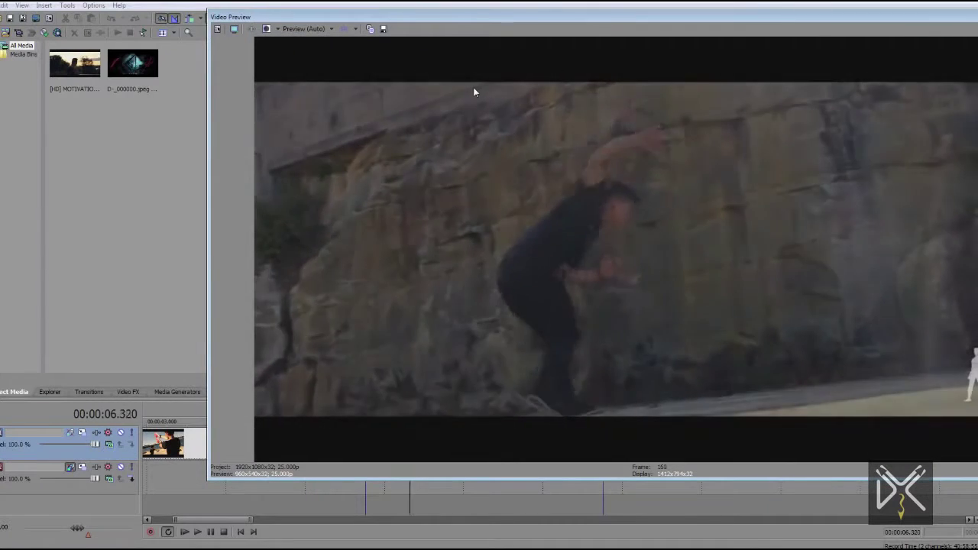
Switch to the video editor and advance the reference footage frame by frame to the next pose
key(Right)
key(Right)
key(Right)
key(Right)
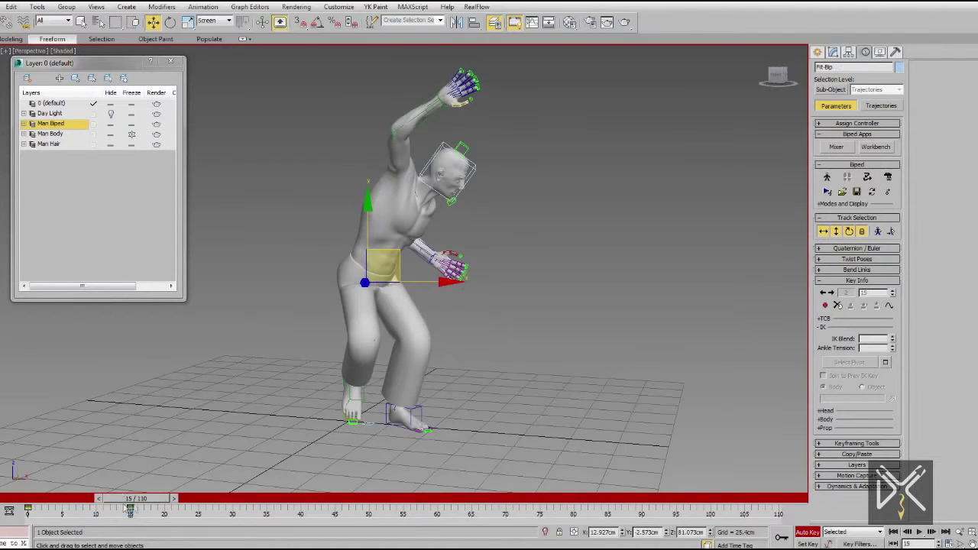
Switch back to 3ds Max and, at frame 30, turn the left foot and lift it off the ground
alt+middle_drag(317, 413, 335, 399)
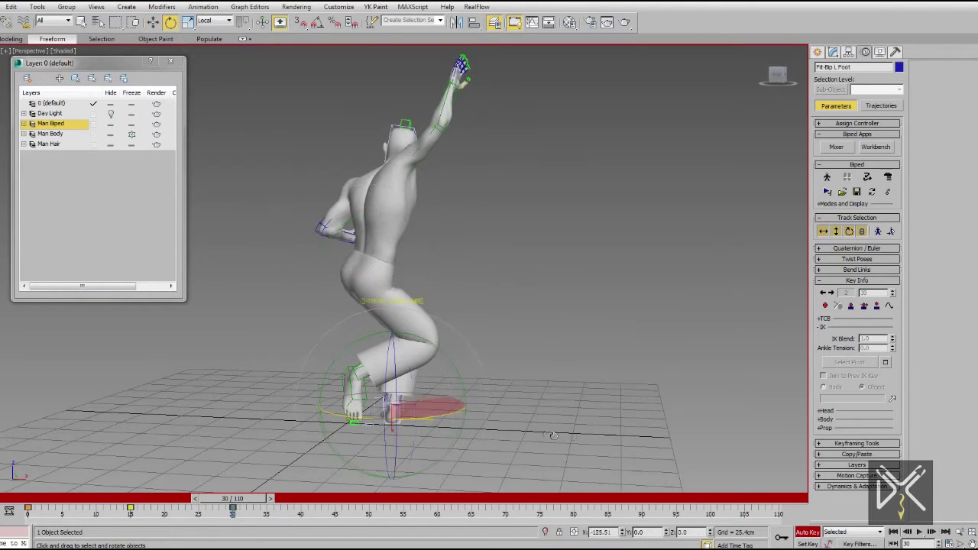
alt+middle_drag(380, 292, 442, 324)
drag(421, 383, 359, 369)
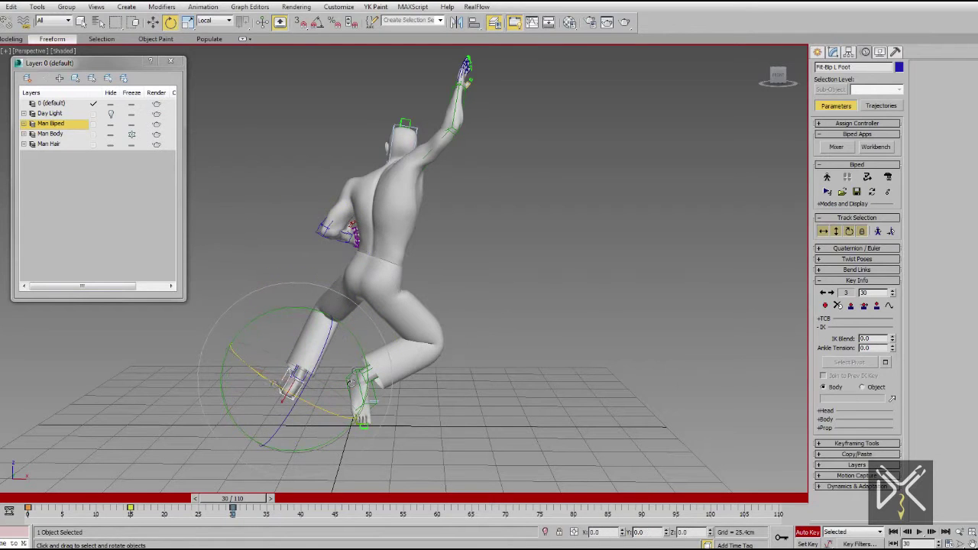
Rotate and reposition the right foot at frame 30 so it supports the turned body
click(359, 390)
alt+middle_drag(360, 390, 398, 374)
scroll(367, 305, up, 4)
drag(368, 256, 384, 302)
alt+middle_drag(383, 321, 343, 341)
drag(356, 362, 357, 376)
alt+middle_drag(357, 376, 230, 409)
click(172, 22)
drag(471, 425, 474, 425)
alt+middle_drag(474, 425, 523, 337)
click(154, 22)
drag(477, 354, 384, 358)
Raise the biped's body and shift it over the supporting right foot at frame 30
scroll(436, 374, down, 4)
alt+middle_drag(384, 357, 447, 324)
click(457, 304)
drag(474, 294, 468, 258)
alt+middle_drag(506, 314, 752, 330)
scroll(562, 313, up, 3)
drag(436, 238, 502, 246)
middle_drag(501, 323, 500, 223)
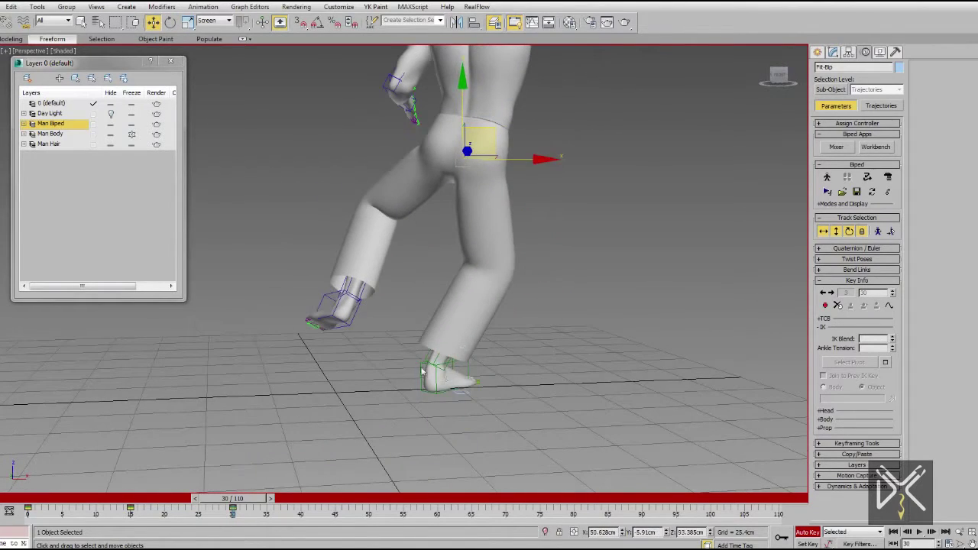
Rotate the right calf at frame 30 to straighten the supporting leg
middle_drag(489, 300, 483, 340)
click(471, 340)
click(469, 339)
drag(473, 335, 505, 346)
middle_drag(480, 264, 476, 363)
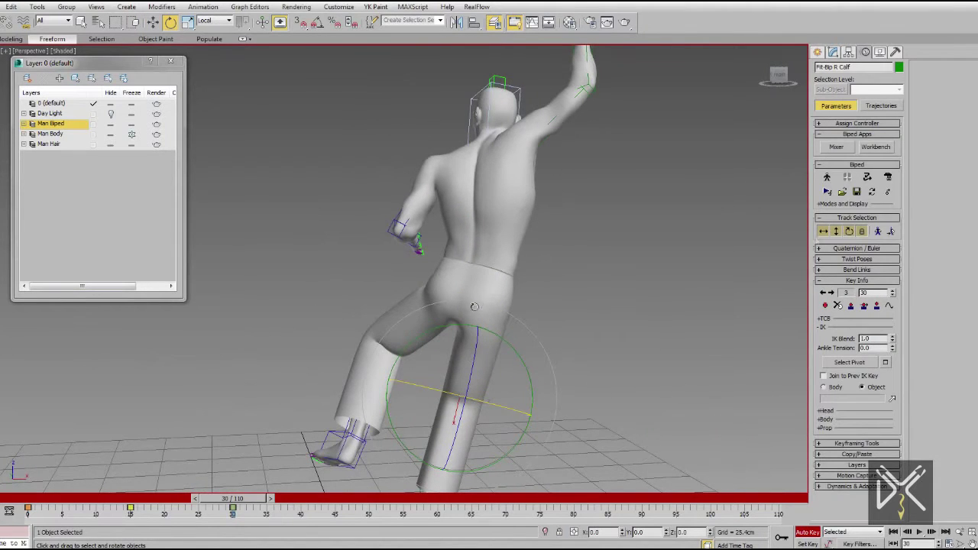
Tilt the biped's body sideways at frame 30 and shift it over the supporting leg
drag(524, 257, 472, 280)
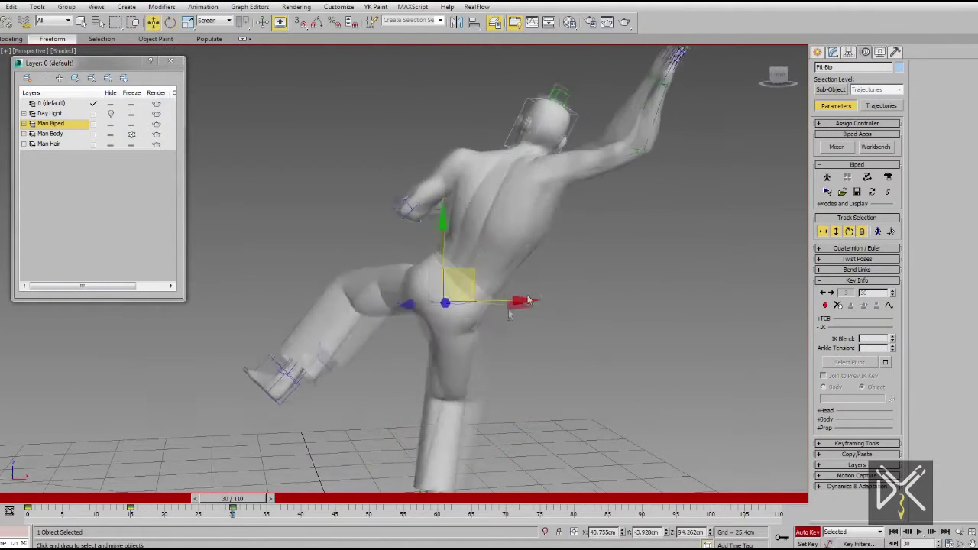
alt+middle_drag(516, 306, 420, 305)
drag(457, 284, 496, 277)
Select the three spine bones and bend the torso sideways at frame 30, away from the raised left leg
alt+middle_drag(496, 283, 569, 300)
key(F3)
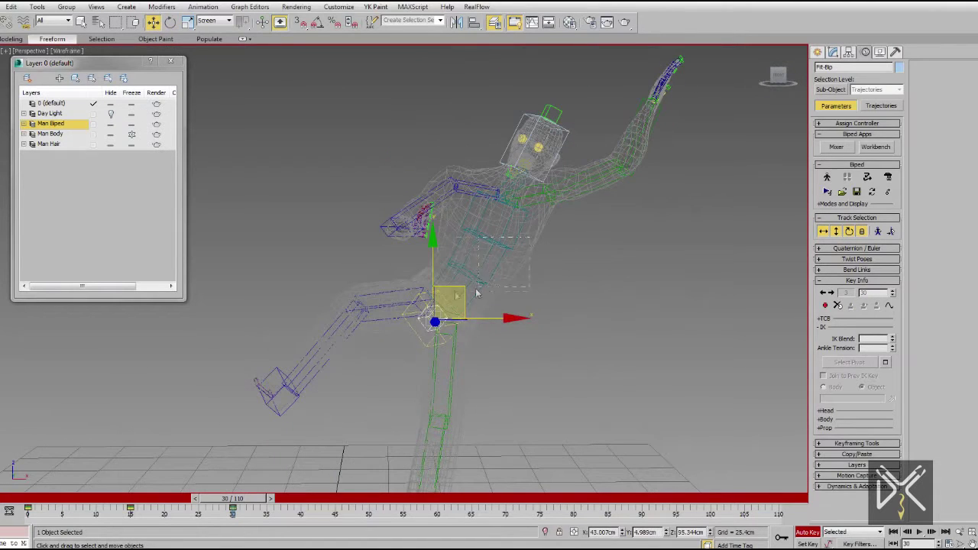
drag(479, 352, 480, 353)
key(F3)
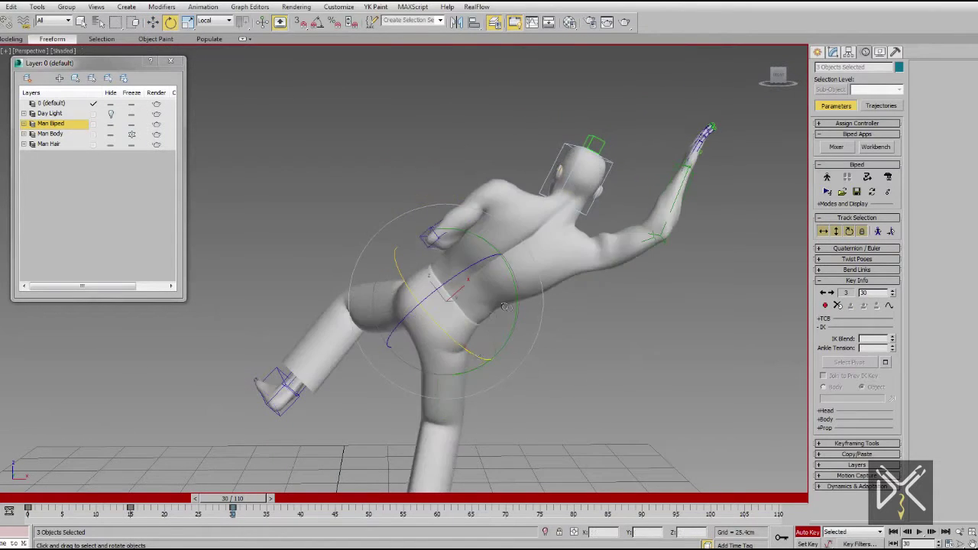
Rotate the left upper arm outward and lower the right arm toward the ground at frame 30
alt+middle_drag(491, 219, 487, 223)
click(475, 212)
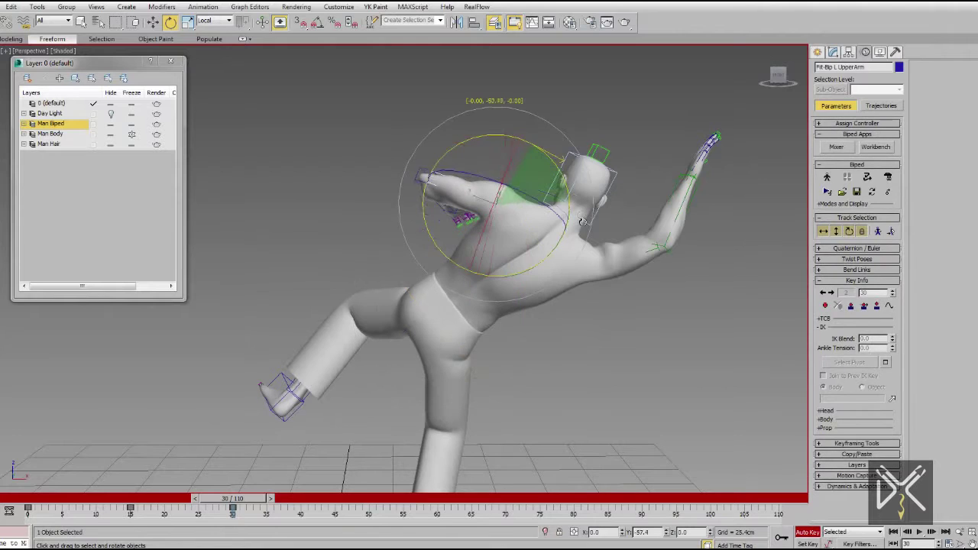
drag(669, 283, 620, 240)
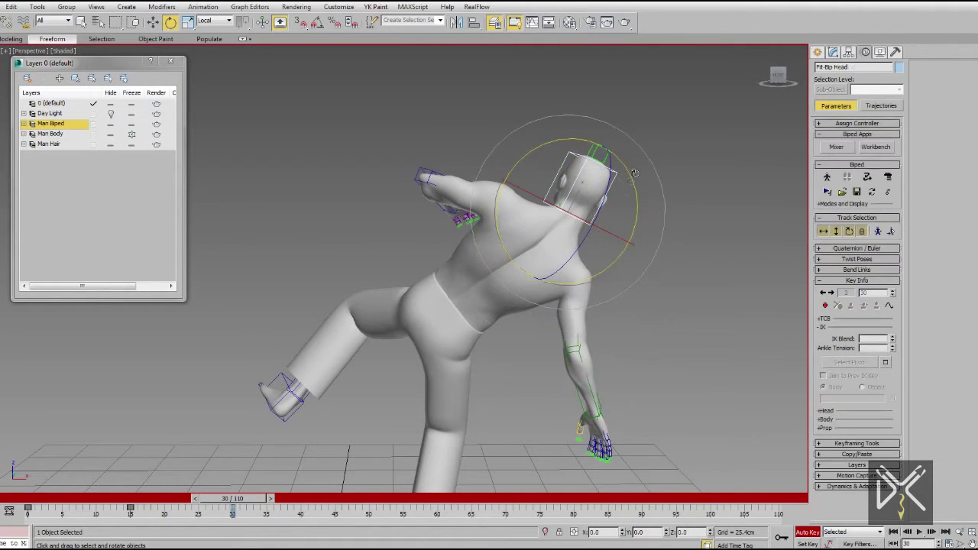
Rotate the biped's head at frame 30 to suit the leaning torso
alt+middle_drag(574, 224, 370, 219)
scroll(370, 219, up, 3)
click(497, 278)
alt+middle_drag(497, 278, 582, 273)
drag(590, 277, 640, 274)
Reselect the three spine bones in wireframe and refine the torso's twist at frame 30
scroll(624, 379, down, 4)
alt+middle_drag(625, 379, 520, 273)
scroll(520, 273, up, 3)
click(577, 286)
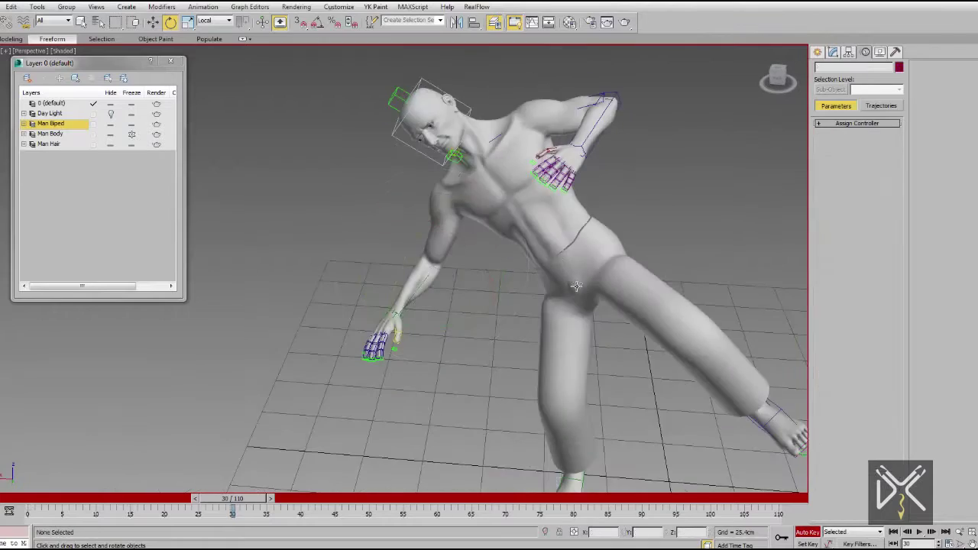
key(F3)
mouse_move(507, 266)
mouse_down()
mouse_move(563, 223)
mouse_move(563, 285)
mouse_up()
key(F3)
mouse_move(565, 286)
alt+middle_down()
mouse_move(490, 309)
mouse_move(350, 295)
mouse_move(468, 293)
alt+middle_up()
scroll(468, 294, down, 3)
scroll(467, 293, up, 5)
key(F3)
click(531, 292)
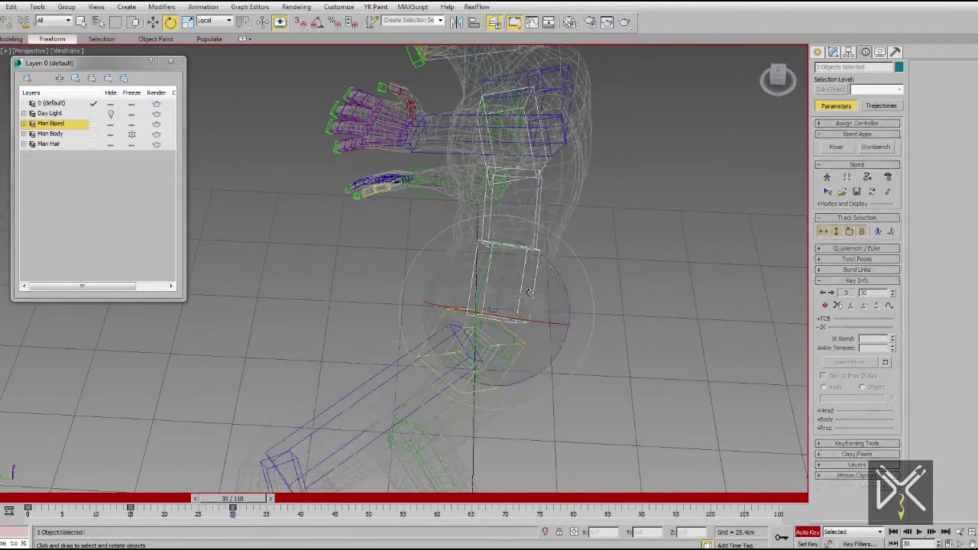
drag(555, 272, 567, 304)
key(F3)
Scrub the timeline back from frame 30 and forward again to examine the motion between the poses
alt+middle_drag(567, 304, 476, 291)
scroll(476, 290, down, 6)
alt+middle_drag(485, 337, 565, 283)
scroll(465, 304, up, 5)
click(152, 23)
drag(245, 499, 96, 527)
scroll(447, 321, down, 3)
middle_drag(448, 321, 391, 309)
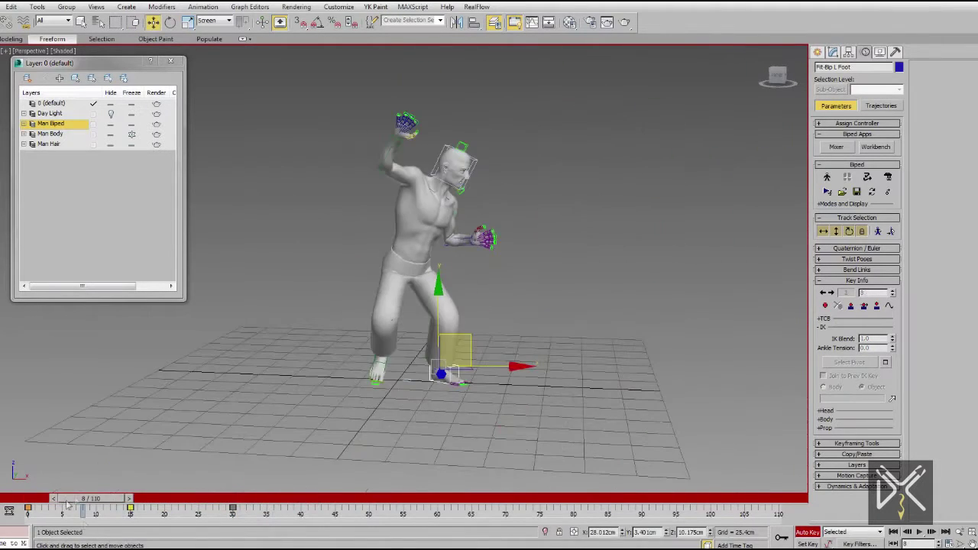
drag(115, 520, 247, 524)
Rotate the lower spine at frame 30 to adjust the torso's lean over the hips
alt+middle_drag(564, 389, 558, 419)
key(z)
scroll(532, 429, down, 8)
alt+middle_drag(489, 347, 529, 293)
scroll(529, 293, up, 4)
click(534, 289)
key(F3)
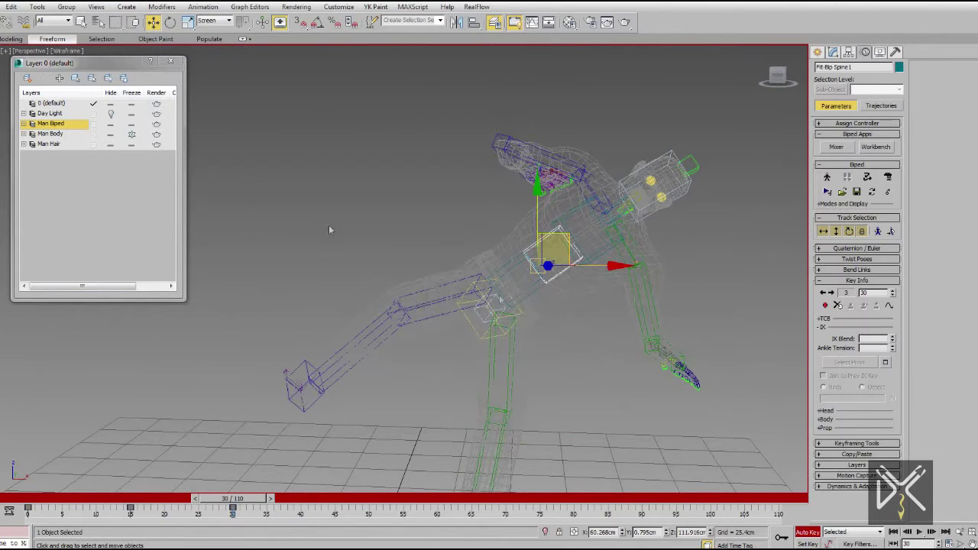
key(F3)
drag(558, 243, 550, 234)
scroll(551, 234, down, 4)
alt+middle_drag(556, 343, 624, 351)
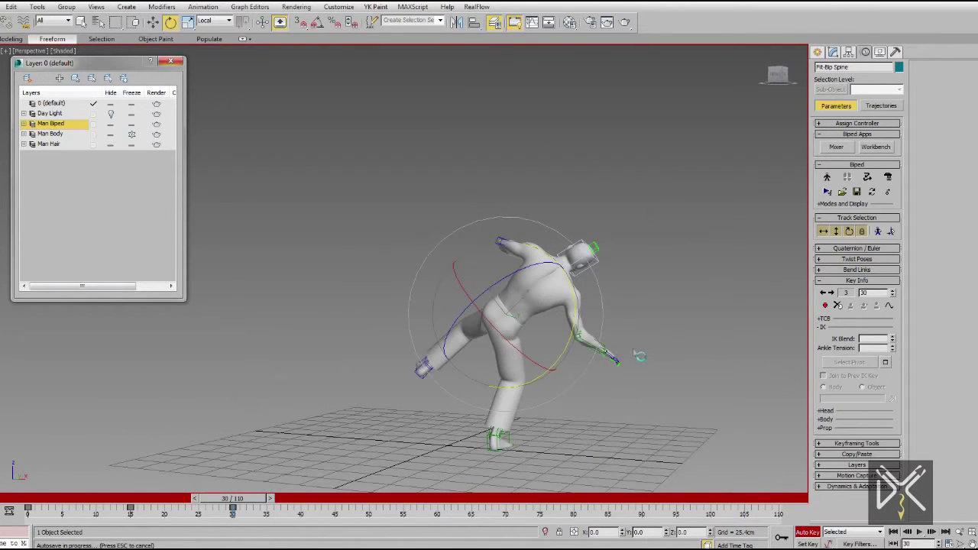
scroll(592, 367, up, 4)
drag(253, 500, 253, 531)
scroll(474, 367, down, 4)
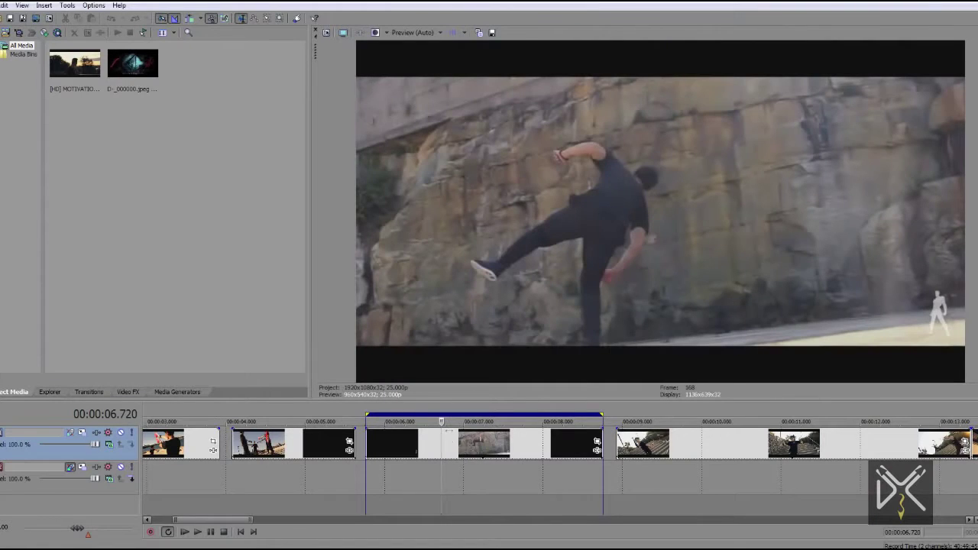
Switch to the video editor and step the reference footage to frame 179, the airborne pose
key(Right)
key(Right)
key(Right)
key(Right)
key(Right)
key(Right)
key(Right)
key(Right)
key(Right)
key(Right)
key(Left)
key(Left)
key(Left)
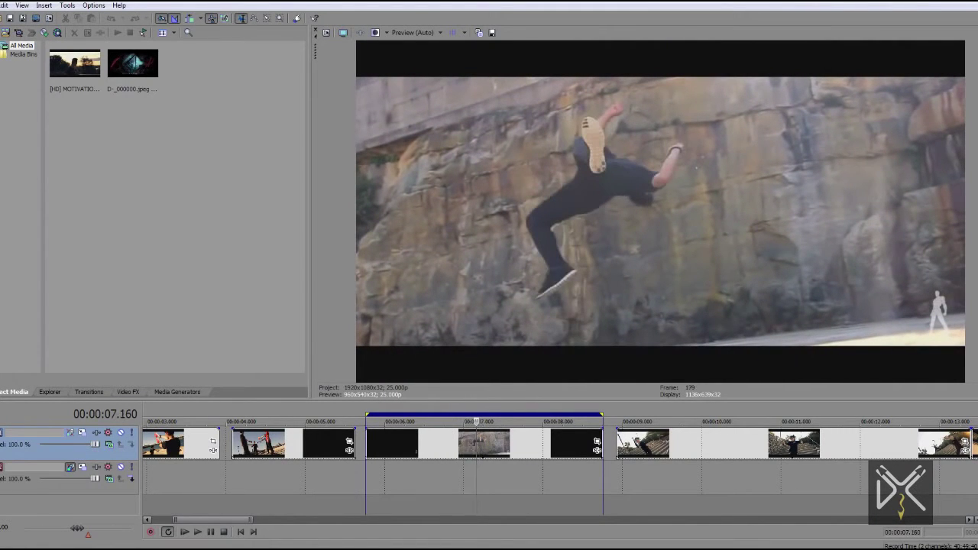
Switch back to 3ds Max, go to frame 45 with the whole biped selected, and set a free key on the right foot
drag(317, 51, 898, 118)
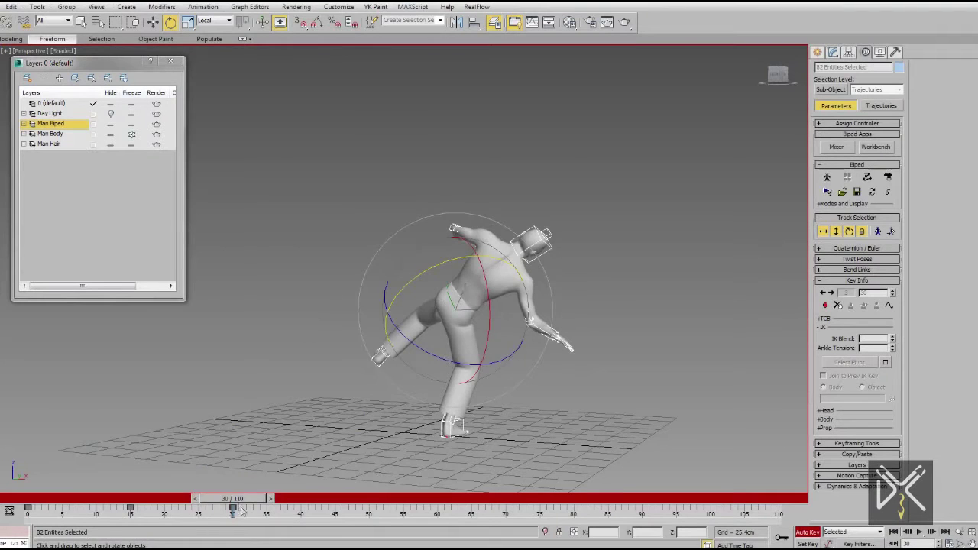
alt+middle_drag(404, 365, 437, 368)
scroll(431, 401, up, 3)
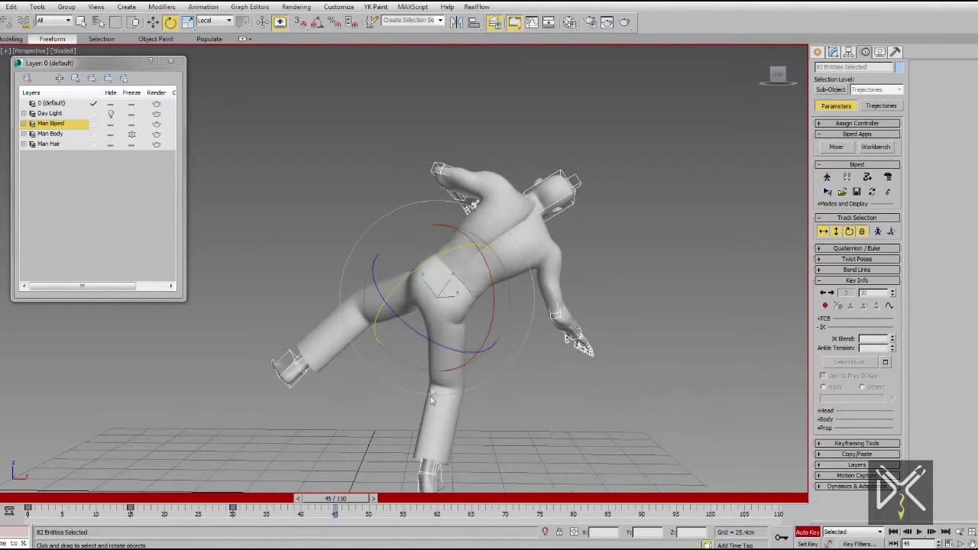
middle_drag(448, 467, 448, 375)
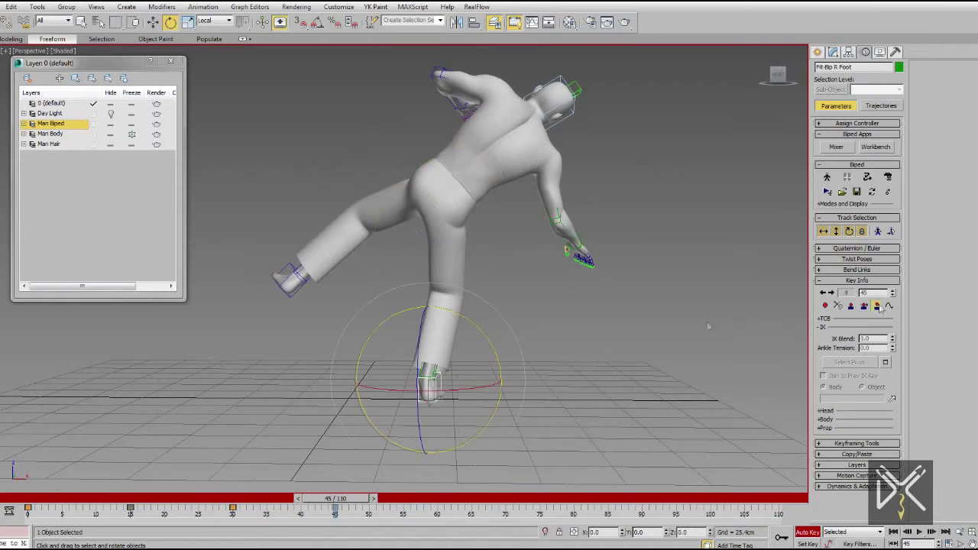
Rotate the biped's body at frame 45 so it leans back into the airborne pose
drag(409, 232, 518, 242)
drag(447, 151, 501, 143)
drag(470, 176, 501, 205)
alt+middle_drag(475, 193, 535, 200)
mouse_move(336, 499)
mouse_down()
mouse_move(74, 481)
mouse_move(365, 498)
mouse_move(337, 497)
mouse_up()
Select the three spine bones in wireframe and bend the torso at frame 45
alt+middle_drag(382, 329, 520, 359)
scroll(557, 273, up, 5)
key(F3)
alt+middle_drag(557, 273, 530, 280)
click(504, 205)
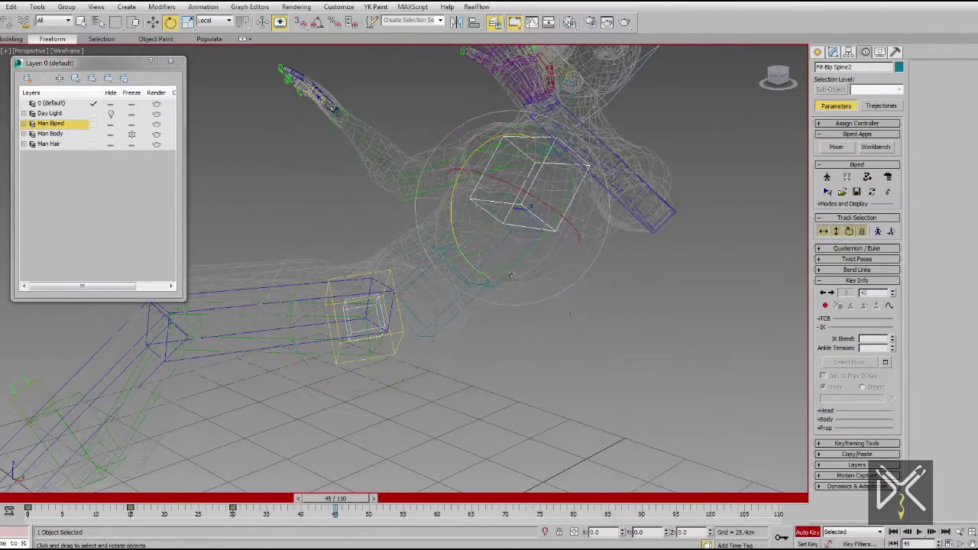
ctrl+click(478, 269)
ctrl+click(434, 334)
alt+middle_drag(520, 236, 561, 241)
mouse_move(428, 243)
mouse_down()
mouse_move(386, 263)
mouse_move(449, 261)
mouse_up()
click(420, 253)
key(F3)
Rotate the left upper arm and right forearm at frame 45 so both hands are raised beside the head
mouse_move(489, 272)
alt+middle_down()
mouse_move(572, 291)
mouse_move(464, 285)
mouse_move(450, 294)
alt+middle_up()
click(460, 318)
alt+middle_drag(440, 413, 662, 376)
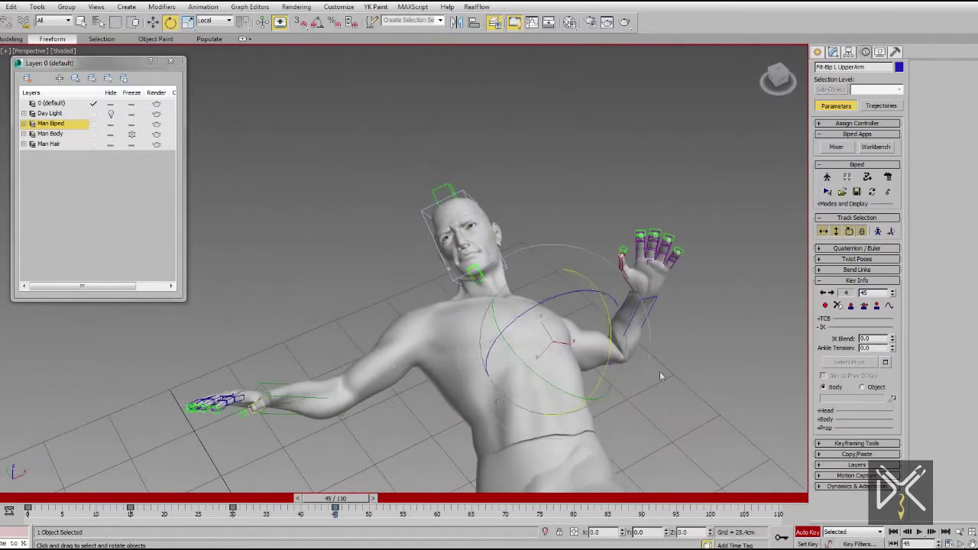
alt+middle_drag(391, 373, 401, 287)
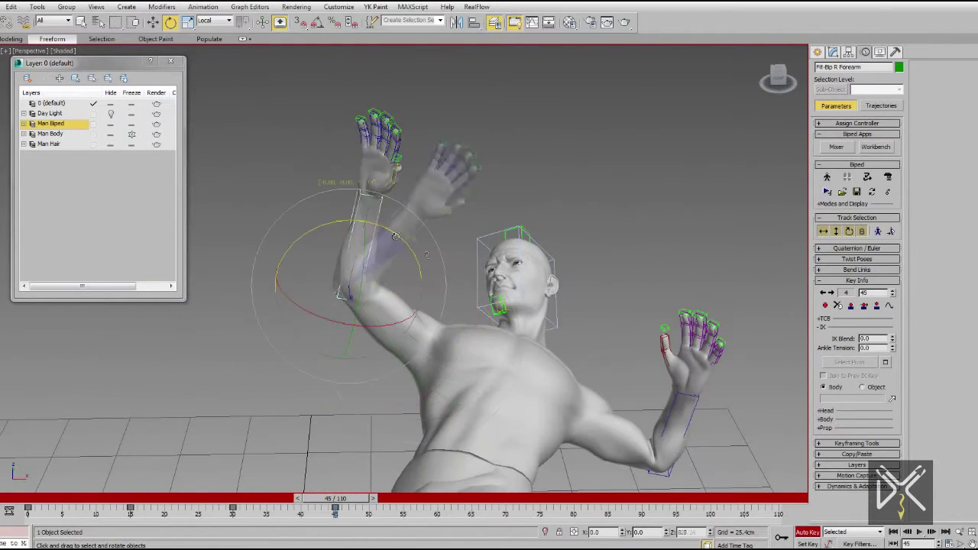
drag(559, 295, 585, 302)
alt+middle_drag(585, 302, 622, 352)
drag(585, 329, 565, 344)
alt+middle_drag(565, 344, 635, 298)
drag(509, 256, 558, 275)
alt+middle_drag(558, 413, 463, 336)
Rotate the leg joints at frame 45 into the airborne pose, with the right knee bent and the left leg extended
scroll(596, 311, down, 3)
click(421, 324)
click(416, 300)
drag(463, 348, 485, 343)
alt+middle_drag(485, 343, 379, 264)
click(380, 319)
drag(386, 253, 368, 272)
click(305, 454)
middle_drag(305, 454, 397, 329)
drag(412, 246, 344, 295)
alt+middle_drag(383, 268, 430, 260)
click(430, 261)
click(427, 263)
drag(406, 176, 374, 190)
alt+middle_drag(374, 190, 489, 299)
Adjust the biped body's rotation and height at frame 45
click(844, 232)
alt+middle_drag(640, 310, 688, 306)
click(836, 232)
alt+middle_drag(459, 252, 489, 229)
drag(474, 172, 470, 168)
scroll(466, 207, down, 3)
Check the motion leading into frame 45, and rotate the spine bones to refine the torso's bend
drag(336, 498, 169, 498)
alt+middle_drag(524, 253, 534, 358)
scroll(515, 303, up, 4)
middle_drag(484, 306, 482, 351)
key(F3)
drag(539, 315, 453, 246)
key(e)
drag(495, 294, 501, 334)
mouse_move(524, 393)
alt+middle_down()
mouse_move(535, 321)
mouse_move(531, 314)
mouse_move(528, 382)
mouse_move(528, 315)
alt+middle_up()
key(F3)
scroll(523, 333, down, 5)
Move to frame 60 and rotate the biped's body about 117° around its local Z axis to continue the spin
click(824, 234)
drag(336, 499, 337, 535)
middle_drag(505, 328, 461, 305)
drag(622, 123, 317, 437)
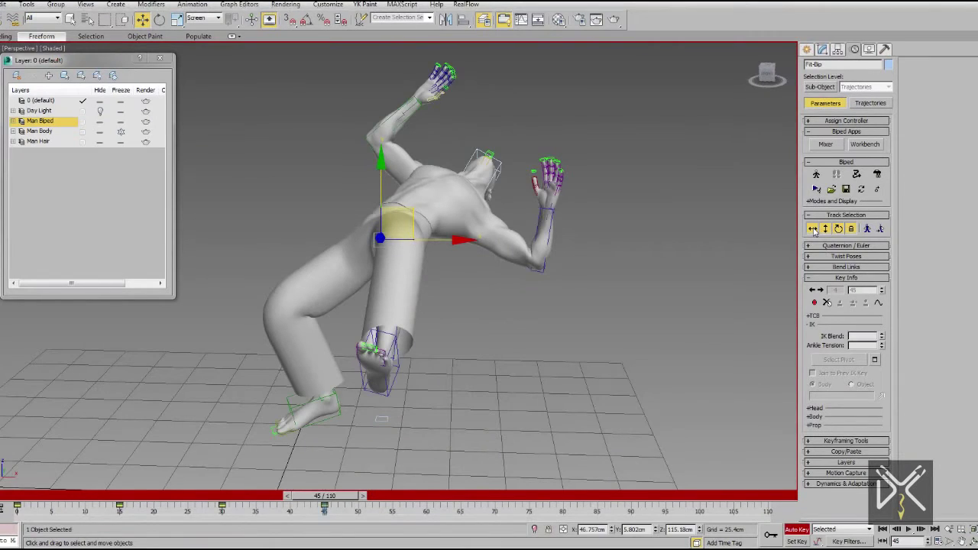
click(160, 20)
drag(416, 182, 502, 273)
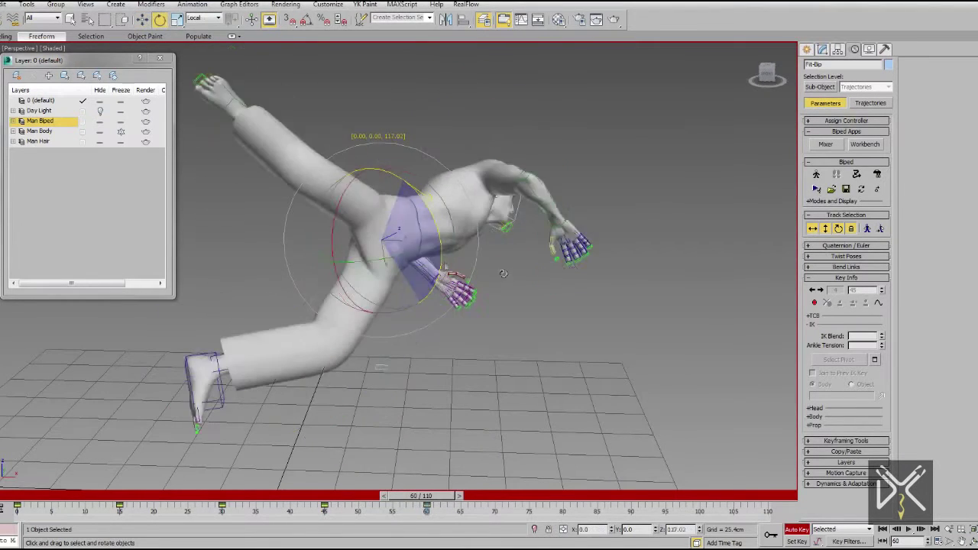
drag(405, 254, 445, 243)
Rotate the right thigh at frame 60 to swing the kicking leg across the body
alt+middle_drag(382, 248, 431, 247)
click(356, 203)
mouse_move(382, 221)
alt+middle_down()
mouse_move(328, 206)
mouse_move(467, 240)
mouse_move(493, 262)
alt+middle_up()
scroll(466, 241, up, 3)
key(F3)
drag(473, 285, 489, 294)
key(F3)
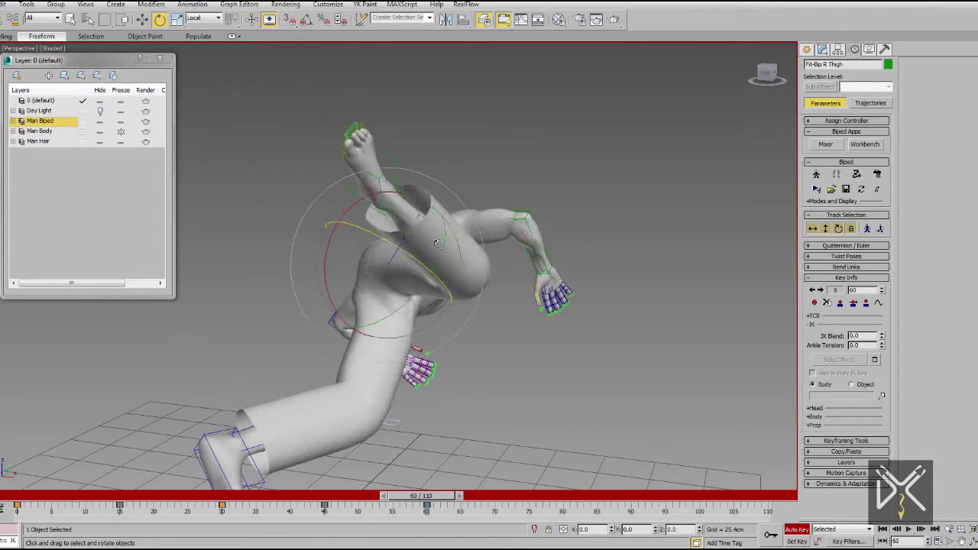
Straighten the right calf and readjust the right thigh at frame 60 to extend the kicking leg
click(426, 218)
drag(466, 252, 570, 307)
drag(723, 410, 724, 411)
alt+middle_drag(547, 342, 510, 358)
drag(570, 338, 512, 310)
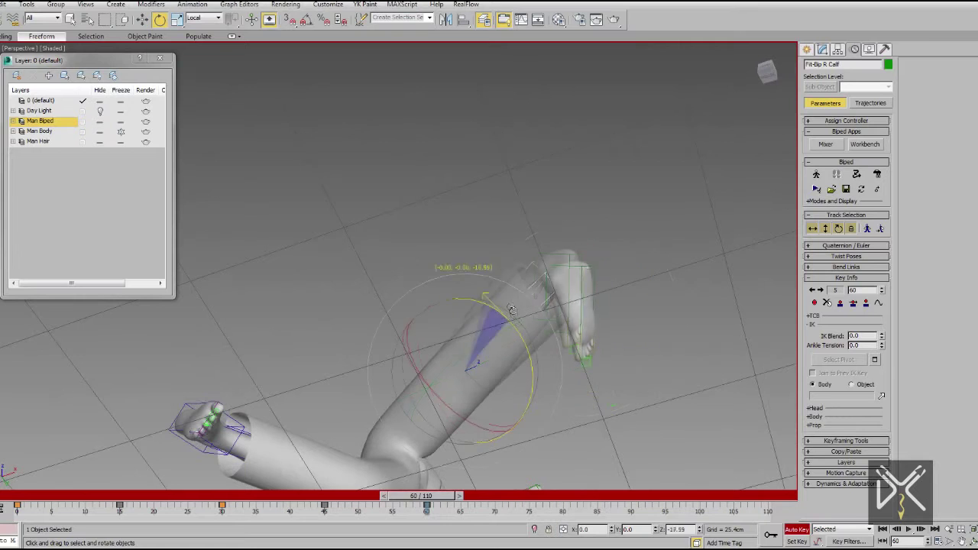
click(474, 376)
drag(475, 434, 459, 417)
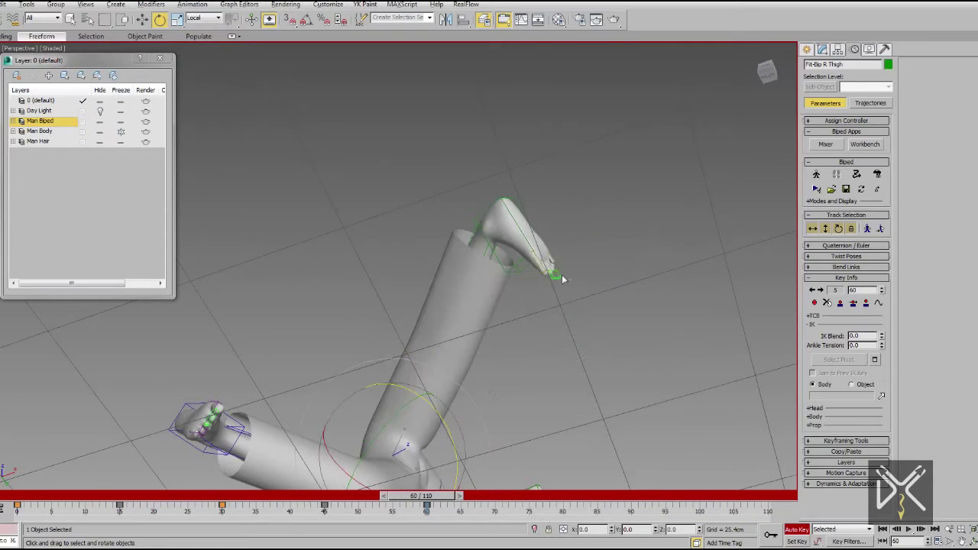
Refine the rotation of the right thigh and the other leg bones at frame 60 to shape the mid-air kick
alt+middle_drag(459, 416, 464, 329)
drag(462, 319, 460, 309)
middle_drag(464, 324, 501, 195)
alt+middle_drag(501, 195, 428, 267)
click(565, 347)
click(416, 313)
alt+middle_drag(418, 324, 435, 317)
drag(481, 188, 517, 208)
Rotate the left foot about 90° around its local Z axis at frame 60
click(343, 260)
alt+middle_drag(344, 260, 382, 337)
drag(412, 348, 364, 349)
alt+middle_drag(364, 349, 364, 266)
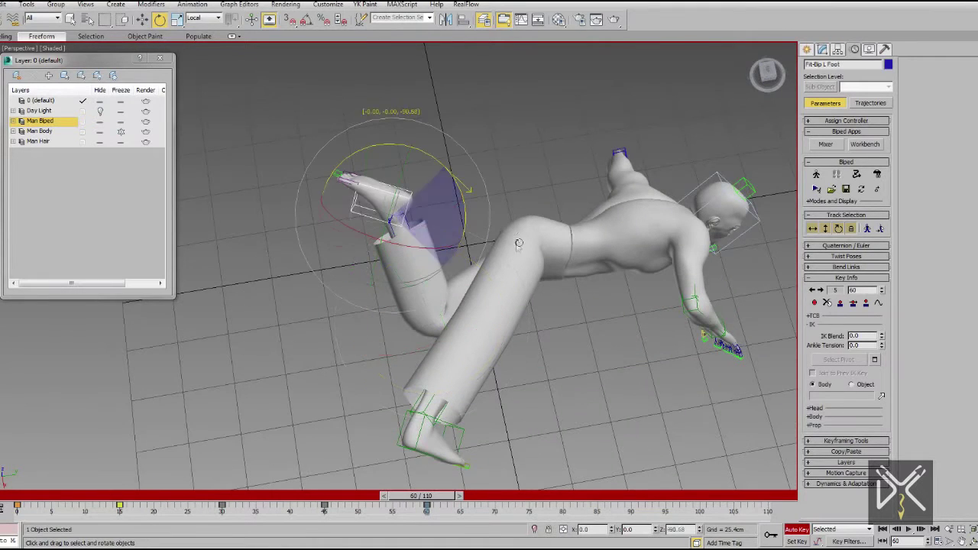
Rotate the right thigh at frame 60 around several axes to reposition the extended leg relative to the hips
click(489, 330)
alt+middle_drag(489, 330, 486, 254)
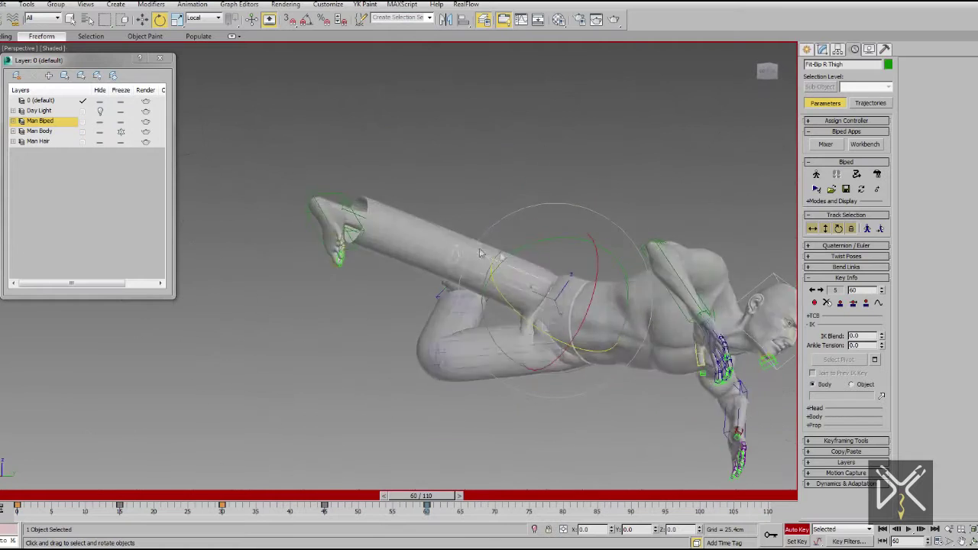
drag(489, 254, 509, 279)
alt+middle_drag(550, 290, 625, 309)
drag(544, 318, 614, 237)
alt+middle_drag(614, 238, 484, 316)
drag(484, 316, 504, 298)
Rotate the left arm bones at frame 60, including the upper arm, to fold the arm below the chest
alt+middle_drag(617, 295, 490, 283)
click(616, 306)
click(488, 285)
drag(438, 269, 420, 241)
alt+middle_drag(420, 241, 489, 321)
scroll(469, 365, up, 3)
alt+middle_drag(469, 365, 534, 245)
click(427, 267)
drag(470, 188, 439, 191)
alt+middle_drag(439, 192, 531, 220)
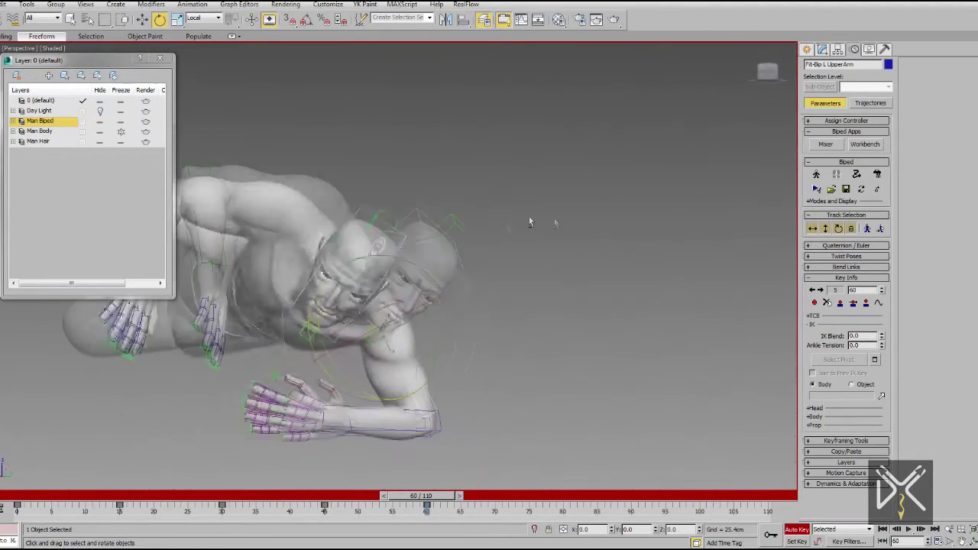
click(468, 289)
drag(433, 255, 452, 284)
mouse_move(452, 284)
alt+middle_down()
mouse_move(497, 345)
mouse_move(443, 382)
mouse_move(342, 241)
alt+middle_up()
Select the spine bones in wireframe display and rotate the upper-body bones at frame 60 to bend the torso
key(F3)
click(423, 222)
ctrl+click(370, 223)
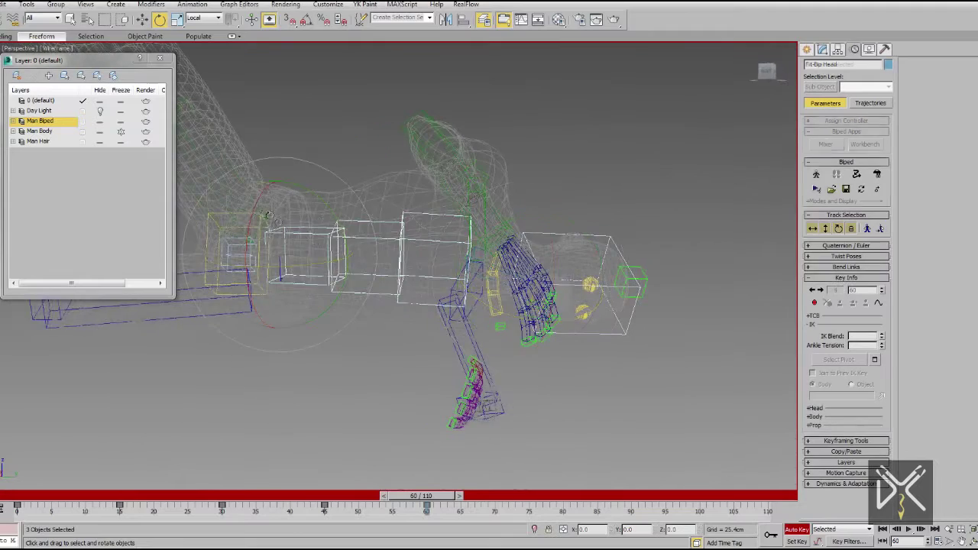
ctrl+click(307, 227)
key(F3)
mouse_move(263, 221)
alt+middle_down()
mouse_move(459, 343)
mouse_move(486, 319)
alt+middle_up()
click(487, 319)
drag(529, 285, 521, 240)
alt+middle_drag(260, 222, 388, 192)
click(388, 191)
drag(432, 264, 373, 261)
Check the motion around frame 60 and rotate the biped's whole body to correct its airborne tilt
alt+middle_drag(373, 261, 612, 398)
scroll(729, 336, down, 5)
drag(429, 497, 437, 458)
alt+middle_drag(439, 417, 477, 372)
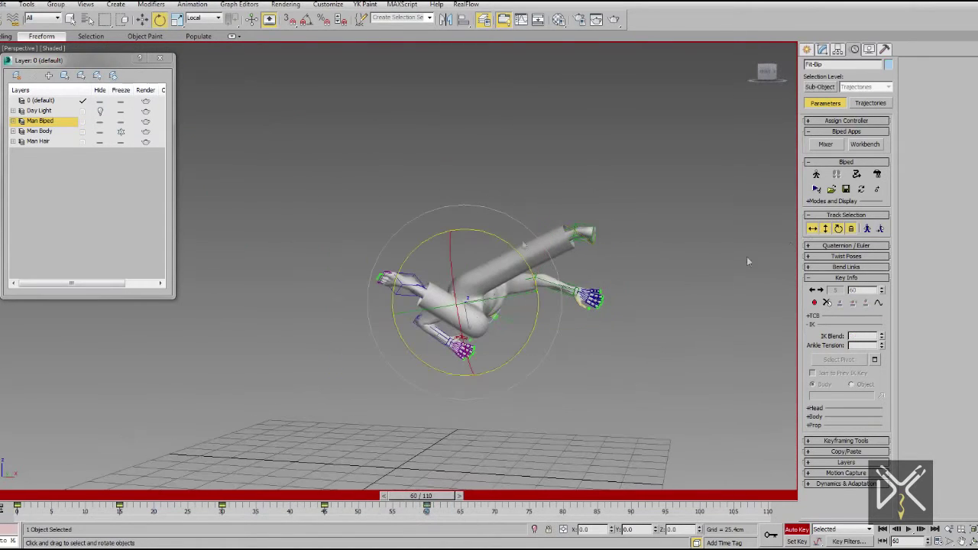
alt+middle_drag(438, 280, 458, 290)
drag(489, 297, 440, 192)
alt+middle_drag(450, 268, 468, 286)
Move the biped's body at the earlier airborne pose and at frame 60 to raise the jump
drag(425, 497, 334, 436)
key(w)
drag(455, 208, 476, 170)
drag(334, 496, 439, 491)
key(w)
drag(446, 195, 500, 156)
mouse_move(463, 175)
alt+middle_down()
mouse_move(487, 205)
mouse_move(460, 183)
alt+middle_up()
Display the body's trajectory and scrub between frames 45 and 60 to examine the jump arc
drag(129, 490, 375, 490)
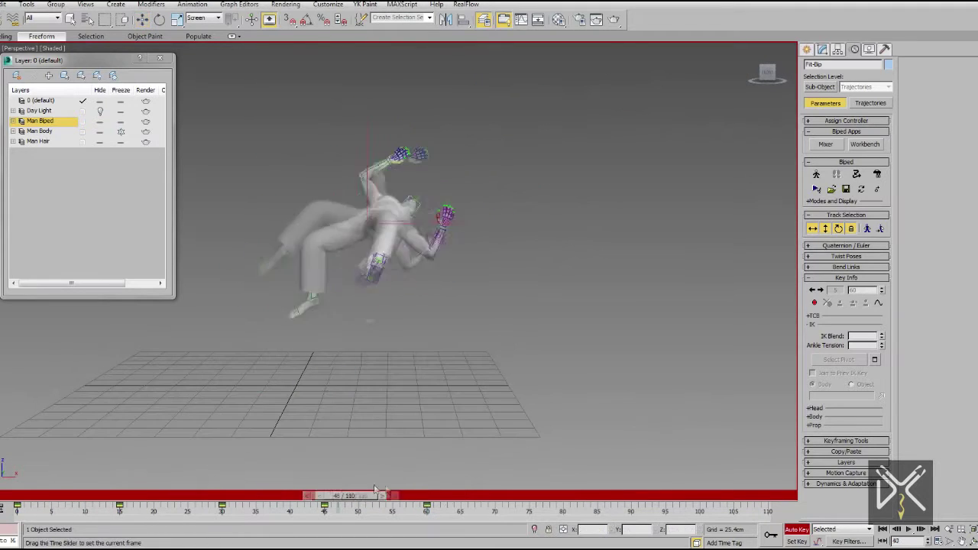
drag(302, 496, 250, 530)
click(879, 303)
scroll(458, 237, up, 4)
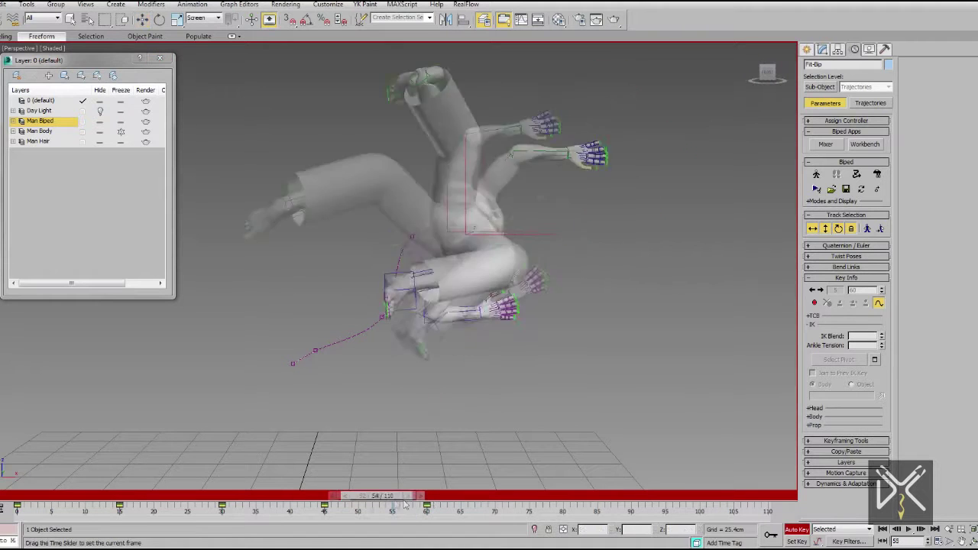
drag(335, 496, 442, 546)
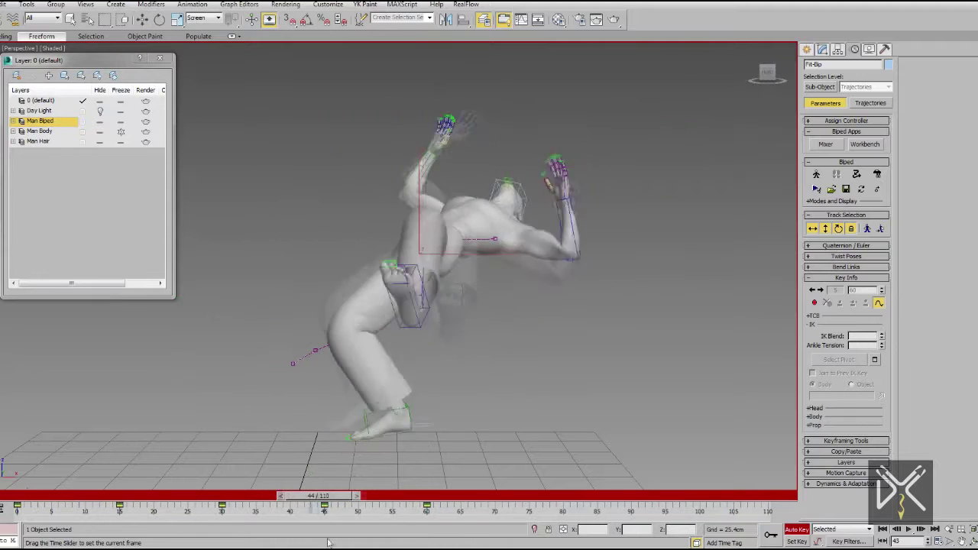
Adjust the body's position at frame 45 to smooth the jump arc, and check the motion toward frame 60
key(w)
click(448, 243)
scroll(453, 269, down, 3)
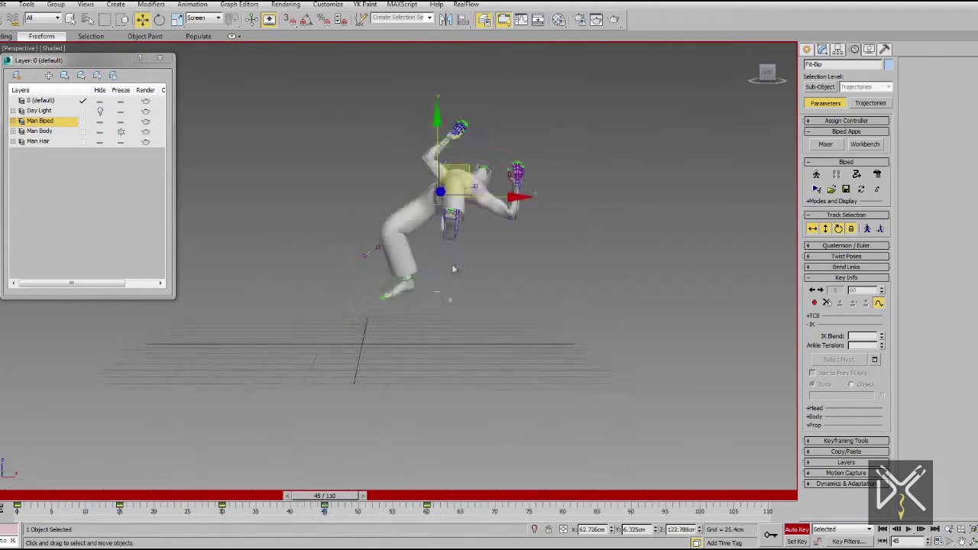
drag(348, 496, 387, 498)
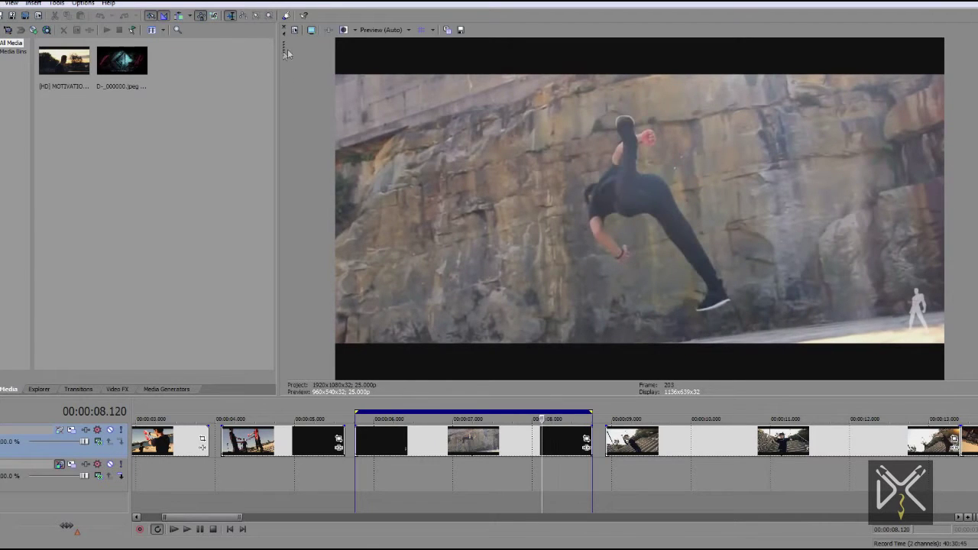
Check the reference footage in the video editor, and rotate and move the biped's body at frame 75 for the landing
drag(284, 50, 977, 69)
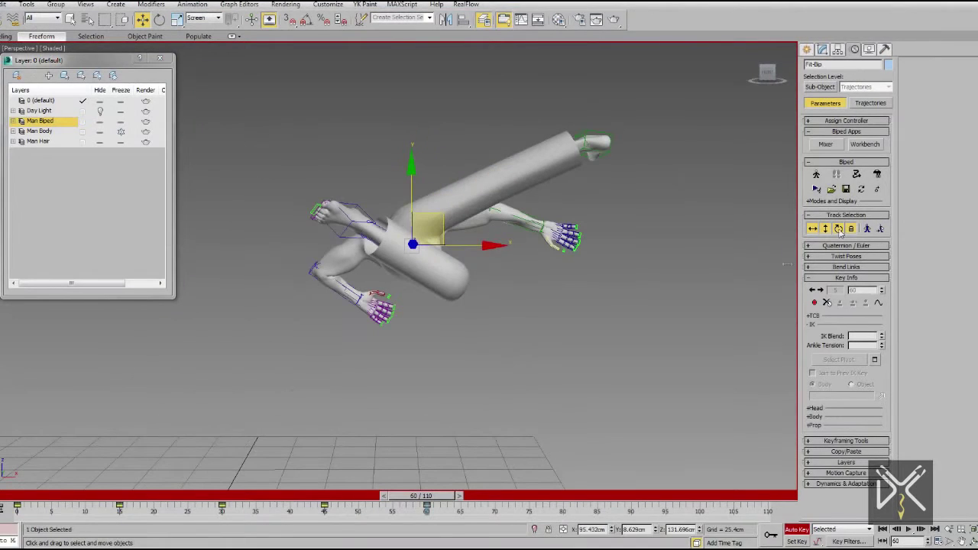
drag(442, 182, 530, 240)
alt+middle_drag(530, 240, 419, 200)
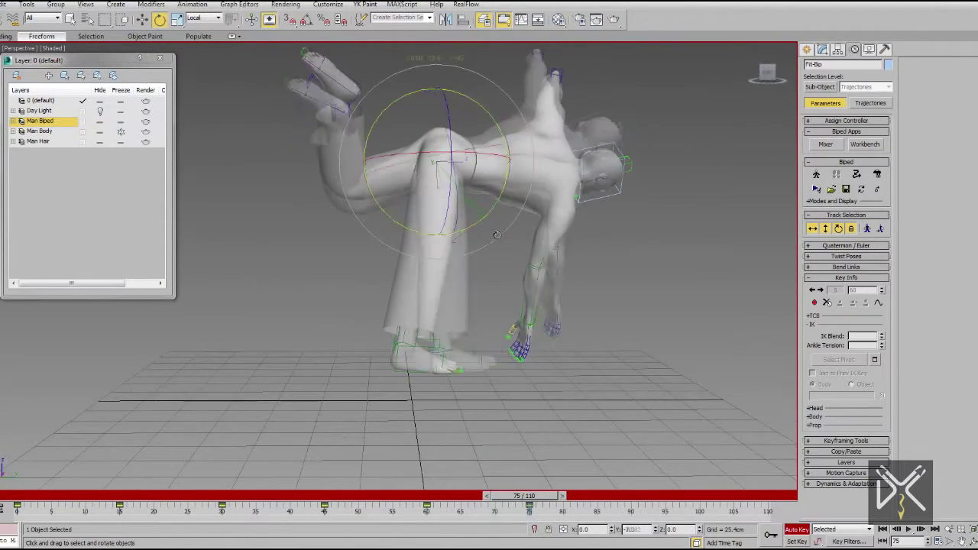
key(w)
drag(457, 143, 452, 195)
scroll(475, 272, down, 4)
alt+middle_drag(409, 265, 624, 317)
Select the spine bones in wireframe display and rotate them at frame 75 to bend the torso
scroll(625, 316, up, 6)
alt+middle_drag(489, 271, 584, 253)
key(F3)
drag(513, 164, 426, 277)
click(159, 19)
mouse_move(489, 252)
alt+middle_down()
mouse_move(551, 283)
mouse_move(589, 244)
alt+middle_up()
key(F3)
drag(593, 196, 614, 233)
mouse_move(650, 237)
alt+middle_down()
mouse_move(577, 245)
mouse_move(642, 233)
alt+middle_up()
Rotate the right arm bones at frame 75, turning the right forearm about 70° around its local Z axis
drag(489, 153, 508, 180)
click(501, 235)
drag(565, 134, 585, 197)
alt+middle_drag(585, 197, 527, 184)
drag(543, 166, 548, 215)
alt+middle_drag(548, 215, 527, 183)
drag(501, 190, 523, 209)
alt+middle_drag(523, 209, 491, 246)
drag(549, 226, 545, 168)
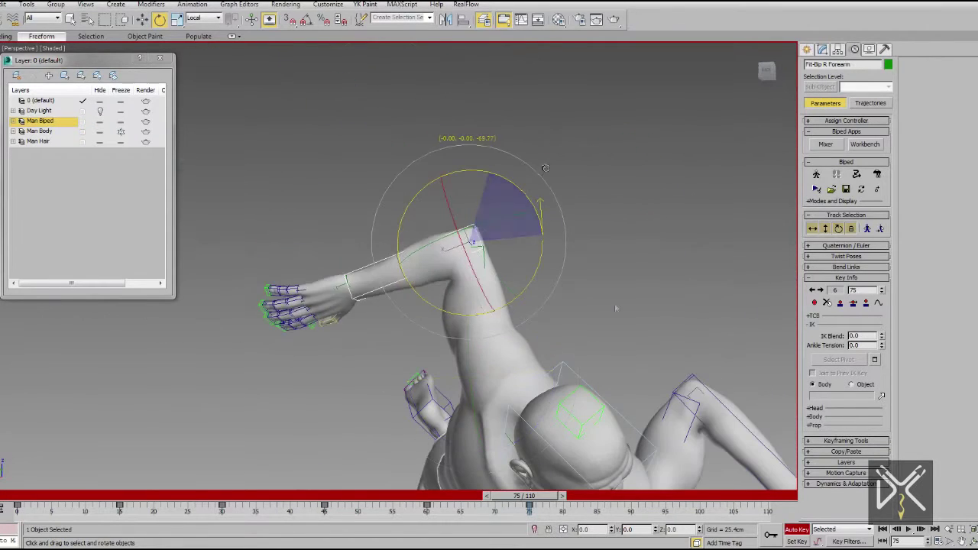
Rotate the left forearm at frame 75 to bend the arm in front of the torso
alt+middle_drag(545, 167, 564, 145)
click(564, 172)
click(564, 195)
drag(564, 238, 610, 451)
click(513, 424)
drag(568, 388, 551, 360)
alt+middle_drag(551, 360, 520, 267)
Rotate the shoulder bones at frame 75, including the right clavicle, to settle the arms against the torso
click(525, 209)
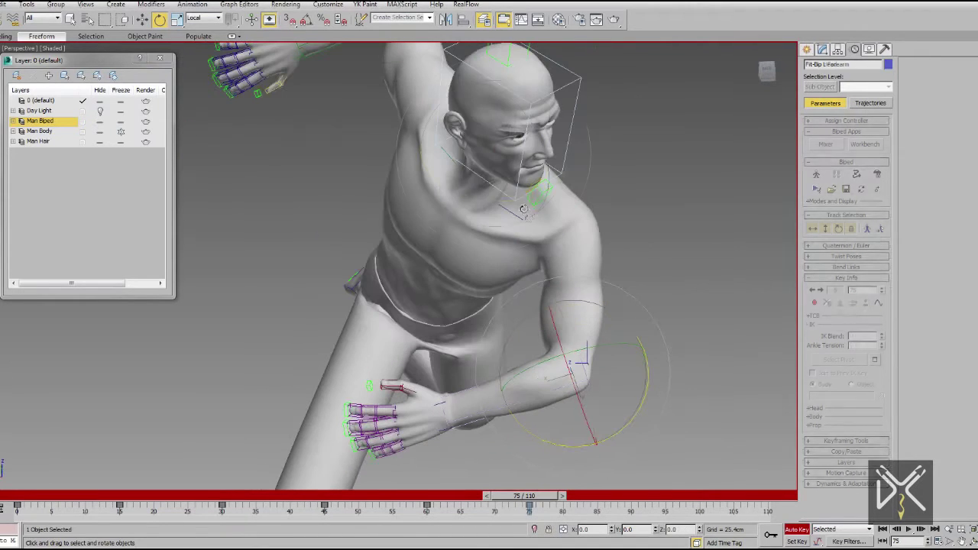
drag(526, 202, 489, 212)
drag(533, 262, 504, 268)
alt+middle_drag(505, 268, 477, 267)
click(451, 279)
drag(438, 272, 439, 280)
scroll(440, 280, down, 5)
alt+middle_drag(439, 280, 424, 199)
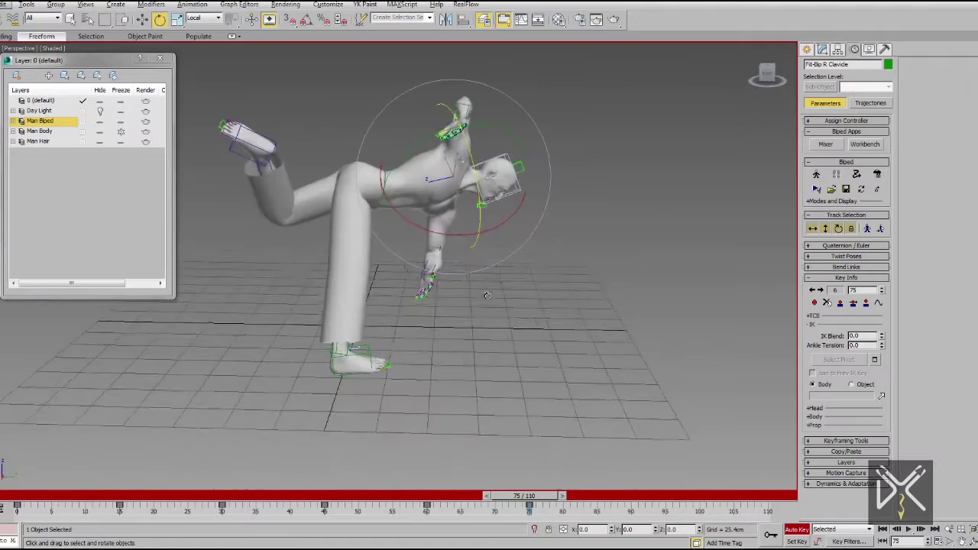
Select two torso bones in wireframe display, rotate them at frame 75, and check the motion leading into the landing
scroll(417, 216, up, 4)
key(F3)
drag(385, 146, 468, 207)
mouse_move(398, 247)
mouse_down()
mouse_move(398, 264)
mouse_move(428, 274)
mouse_up()
alt+click(377, 201)
key(F3)
scroll(428, 274, down, 4)
mouse_move(428, 273)
alt+middle_down()
mouse_move(489, 336)
mouse_move(447, 381)
alt+middle_up()
drag(439, 492, 542, 538)
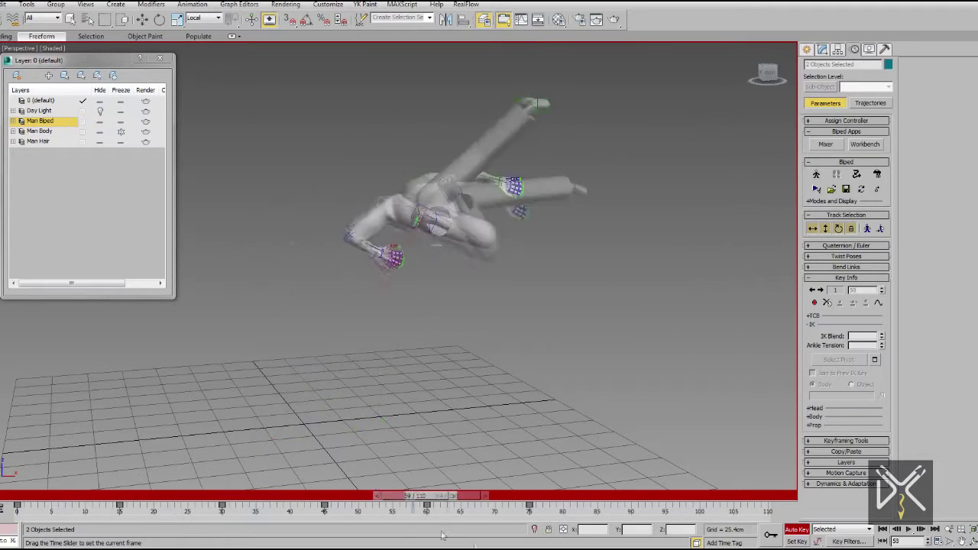
Select the whole biped, display its trajectory, and scrub from frame 45 to 75 to examine the landing path
alt+middle_drag(630, 256, 590, 209)
key(ctrl+a)
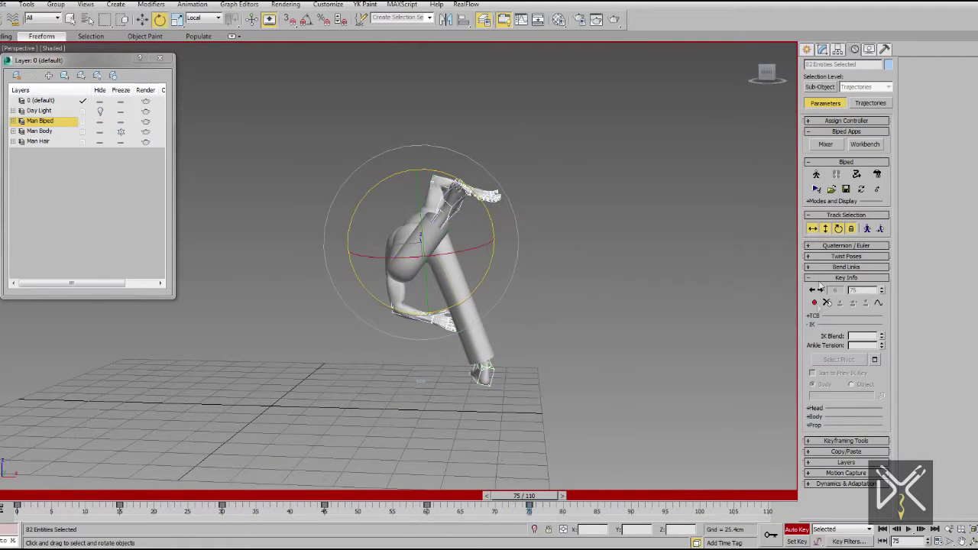
click(879, 303)
alt+middle_drag(435, 438, 491, 466)
drag(460, 497, 493, 497)
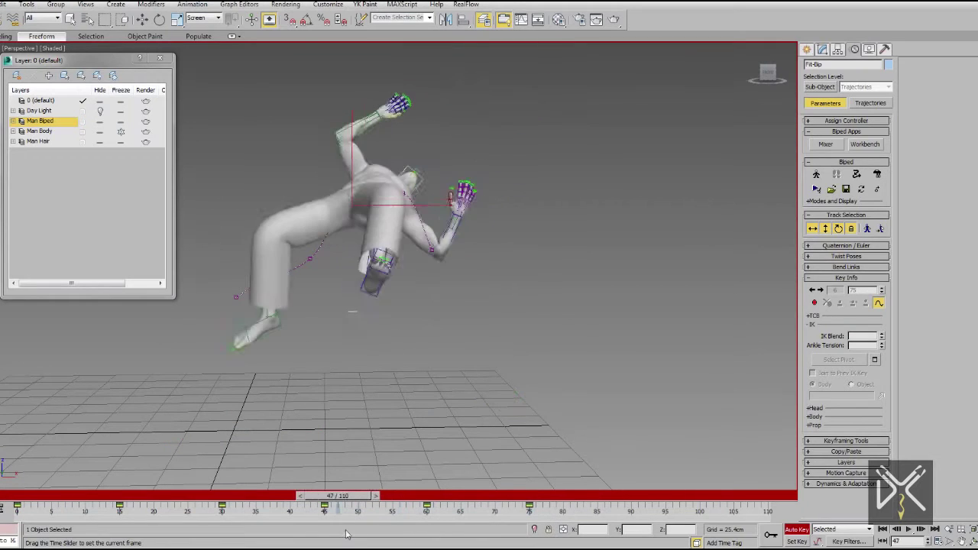
drag(331, 500, 517, 538)
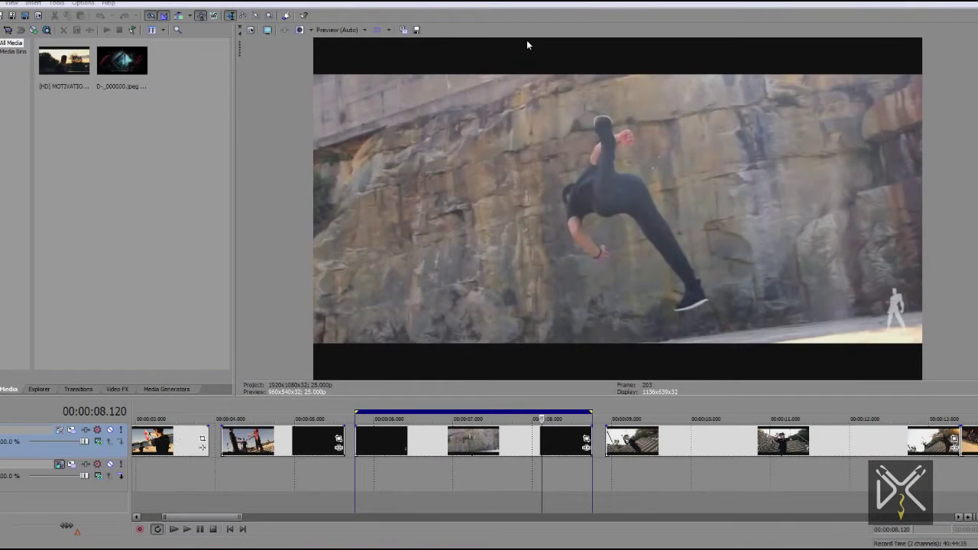
Step the reference video forward in the video editor to frame 212 to study the landing pose with the raised back leg
drag(544, 423, 550, 426)
key(Right)
key(Right)
key(Right)
key(Right)
key(Left)
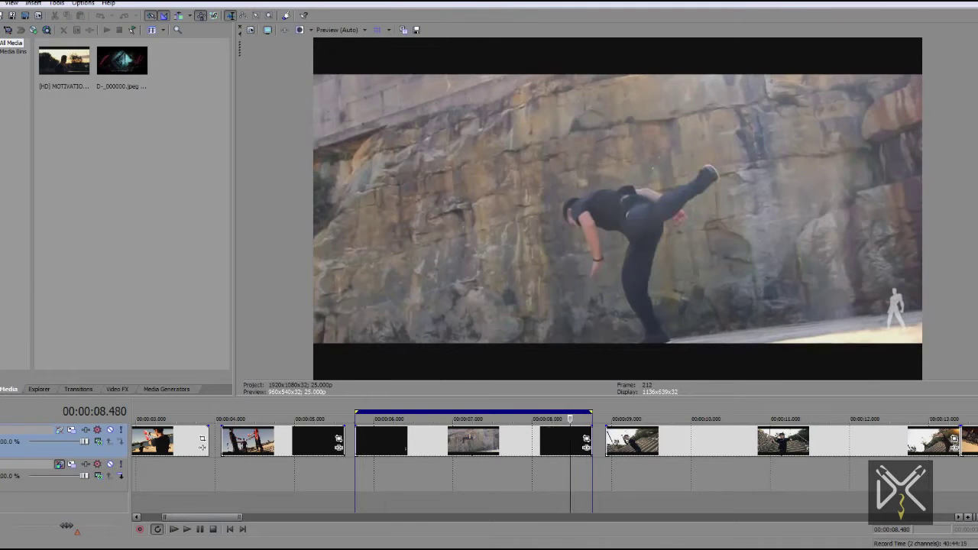
drag(240, 52, 264, 69)
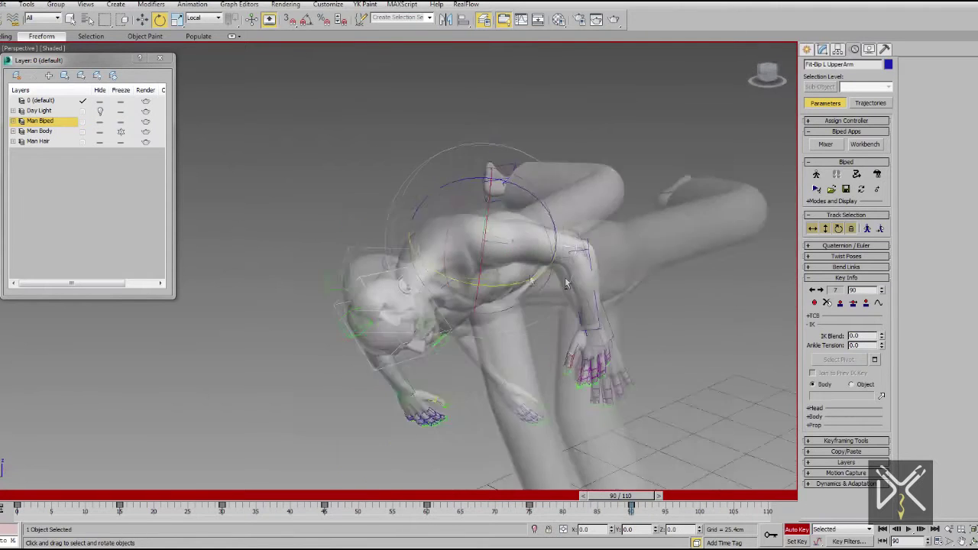
Rotate the left upper arm, forearm and hand at frame 90, and check the motion around that pose
drag(489, 162, 508, 175)
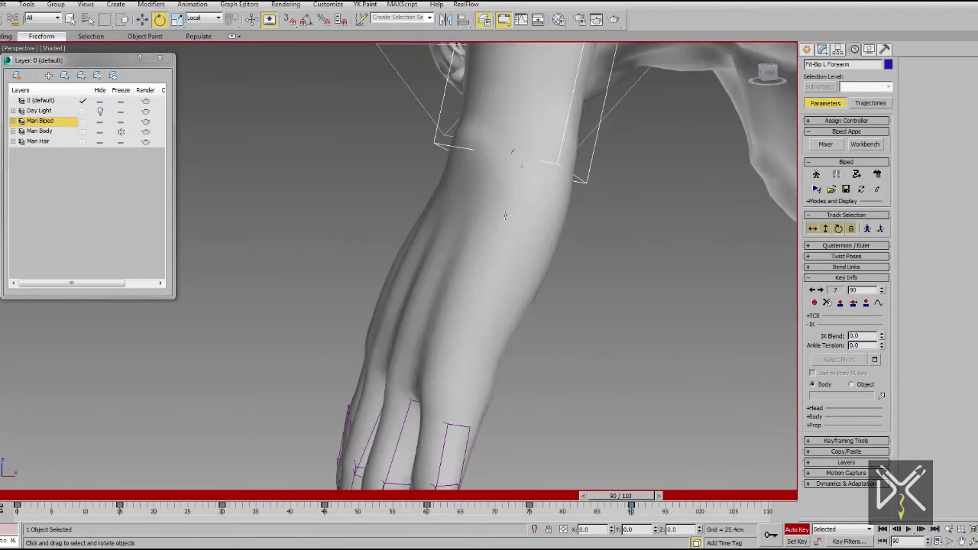
drag(562, 206, 566, 216)
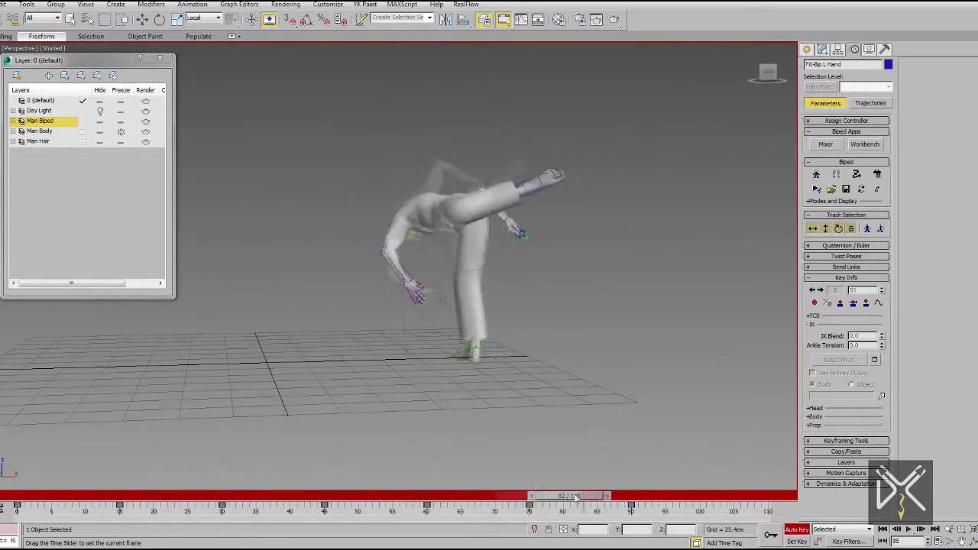
drag(577, 498, 670, 544)
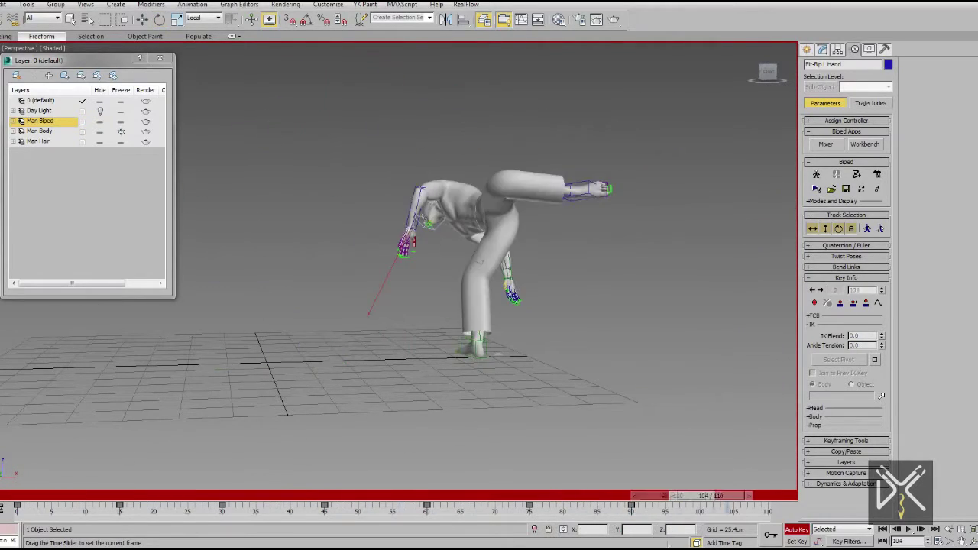
drag(493, 519, 460, 528)
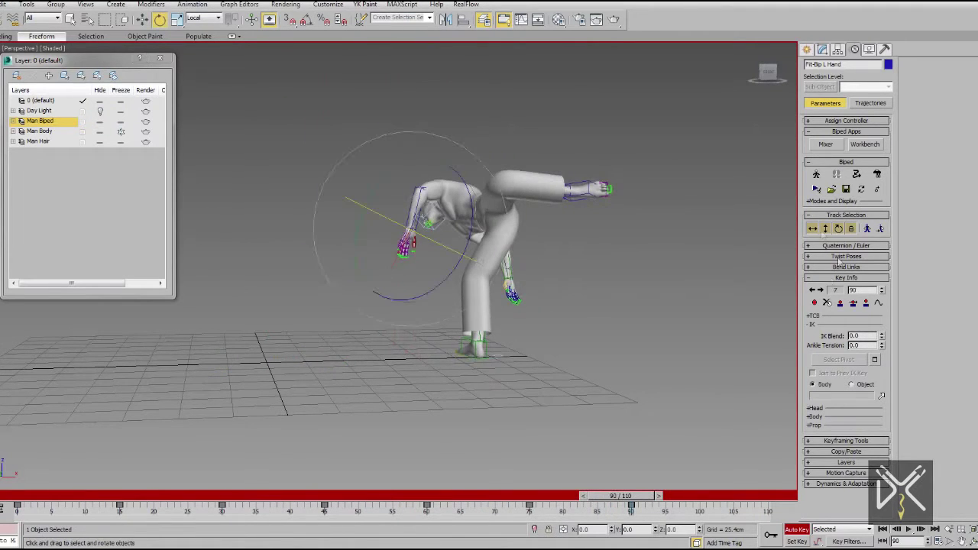
Select the whole biped and advance from frame 90 to frame 110 for the final pose
click(838, 228)
alt+middle_drag(474, 273, 562, 274)
middle_drag(554, 197, 501, 241)
drag(627, 496, 766, 506)
key(w)
middle_drag(484, 282, 540, 311)
scroll(414, 293, up, 5)
scroll(620, 320, down, 4)
mouse_move(621, 320)
alt+middle_down()
mouse_move(561, 330)
mouse_move(622, 316)
alt+middle_up()
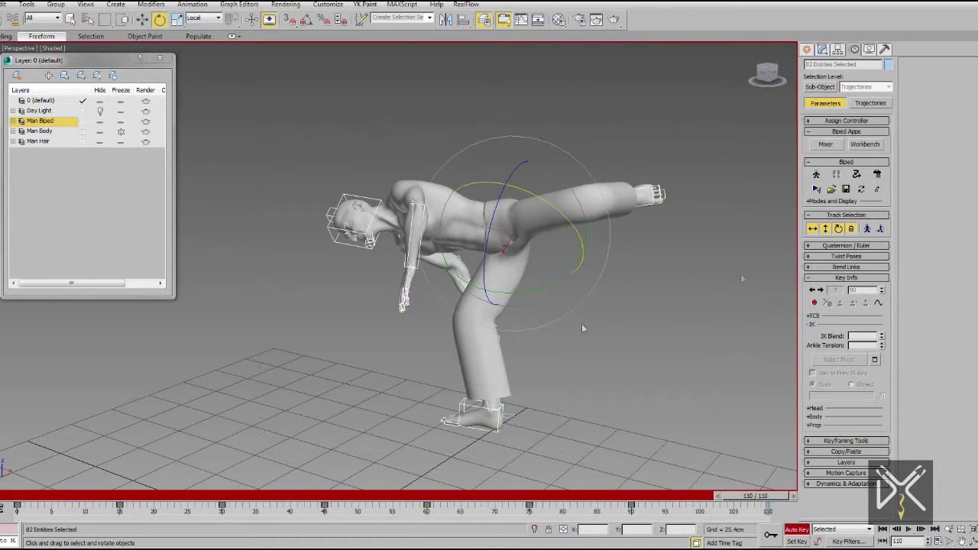
Rotate and reposition the biped at frame 110 to bring it into an upright standing pose
drag(519, 232, 625, 243)
drag(541, 284, 635, 256)
alt+middle_drag(665, 363, 579, 354)
drag(593, 411, 544, 382)
alt+middle_drag(544, 382, 623, 352)
key(w)
alt+middle_drag(615, 395, 549, 402)
scroll(542, 387, up, 4)
scroll(549, 402, down, 4)
Rotate the right foot at frame 110 to realign it on the ground
click(345, 374)
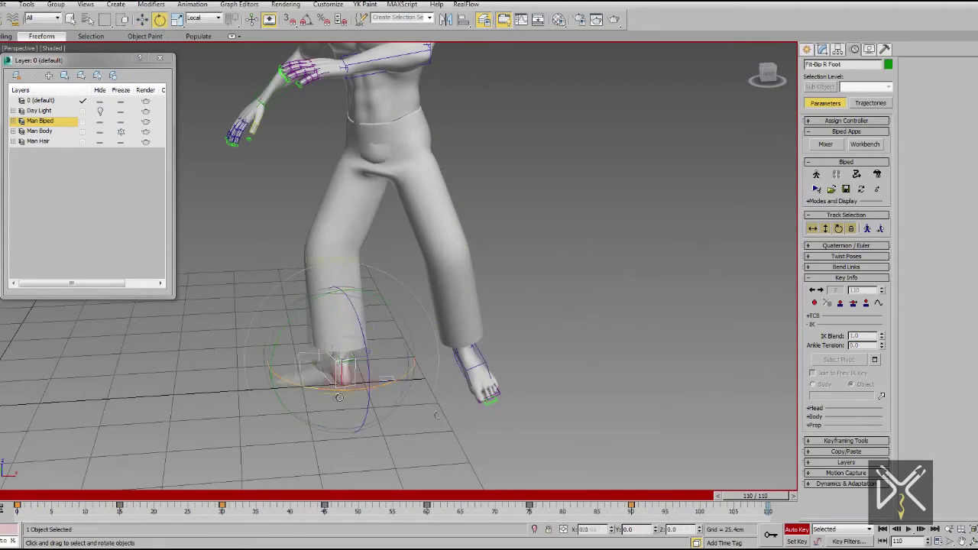
drag(457, 418, 455, 417)
alt+middle_drag(456, 417, 561, 407)
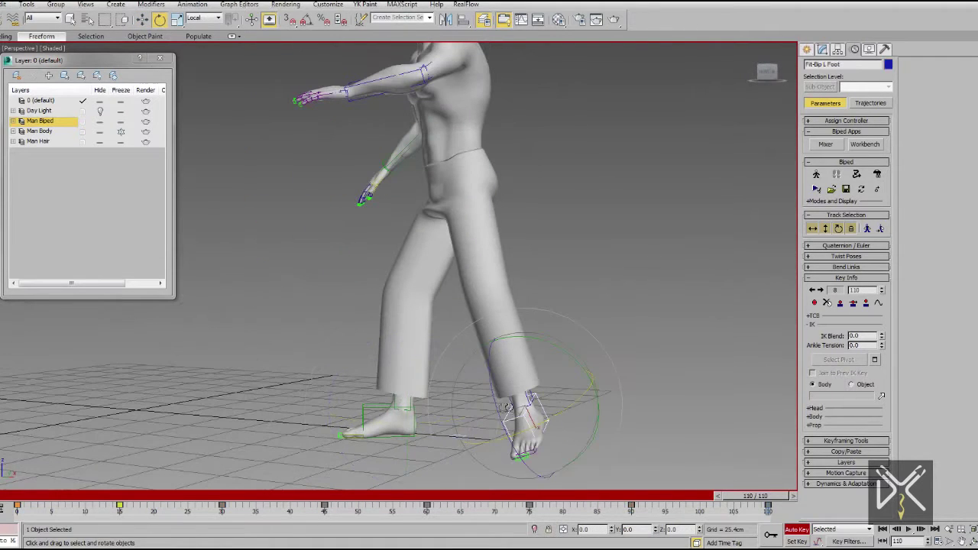
Rotate and move the left foot flat onto the ground at frame 110, and set a planted key for it
drag(581, 366, 587, 394)
alt+middle_drag(564, 409, 601, 378)
click(142, 20)
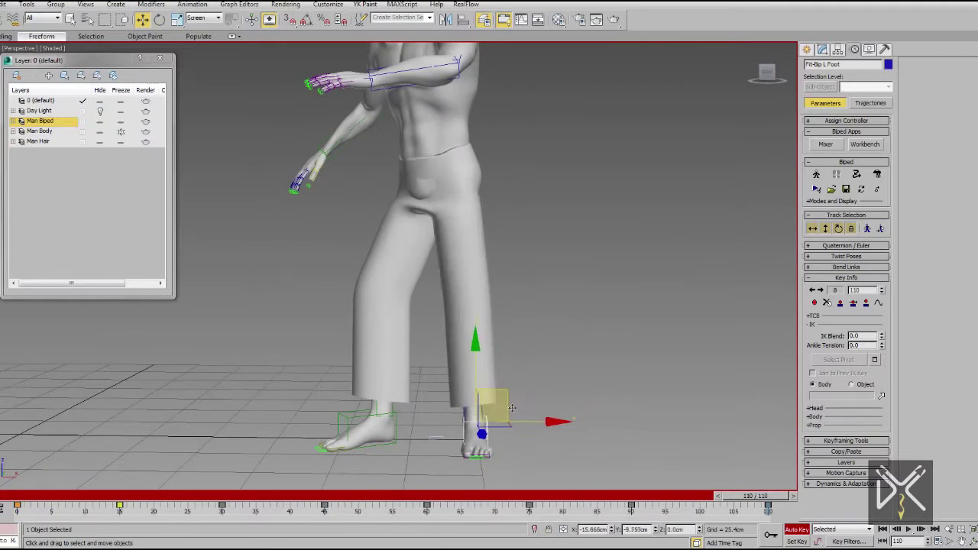
key(f)
scroll(511, 284, up, 10)
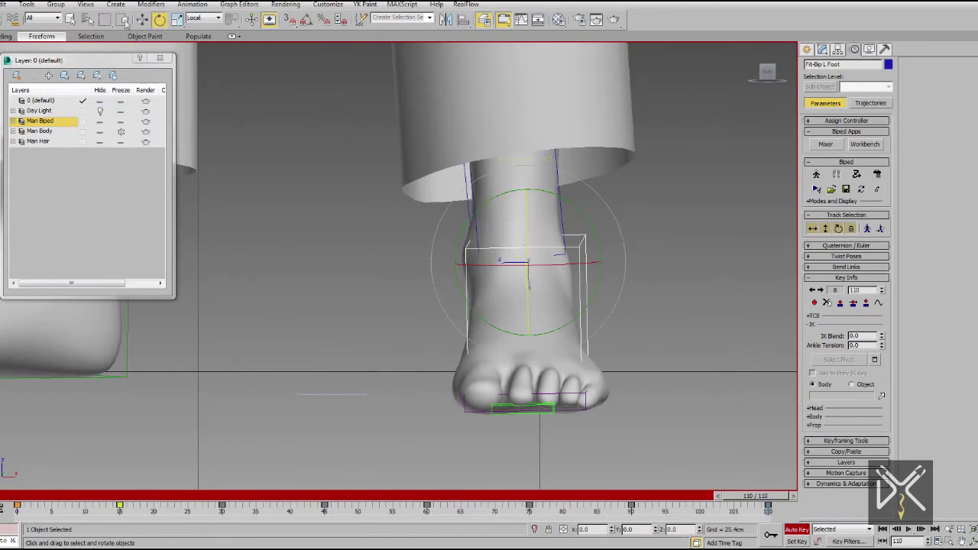
key(w)
key(f)
click(840, 303)
Refine the torso's rotation at frame 110, using wireframe display to reach the bones inside the body
middle_drag(544, 250, 503, 305)
scroll(504, 305, down, 5)
middle_drag(490, 137, 433, 317)
key(p)
key(F3)
click(471, 271)
click(159, 20)
drag(425, 295, 488, 307)
key(F3)
mouse_move(488, 320)
alt+middle_down()
mouse_move(424, 290)
mouse_move(433, 269)
mouse_move(459, 285)
alt+middle_up()
key(F3)
drag(498, 227, 489, 229)
alt+middle_drag(490, 229, 467, 241)
drag(497, 193, 505, 202)
alt+middle_drag(505, 202, 593, 248)
Rotate the left calf at frame 110 to align the knee with the planted foot
click(456, 393)
alt+middle_drag(457, 393, 526, 419)
middle_drag(526, 418, 526, 271)
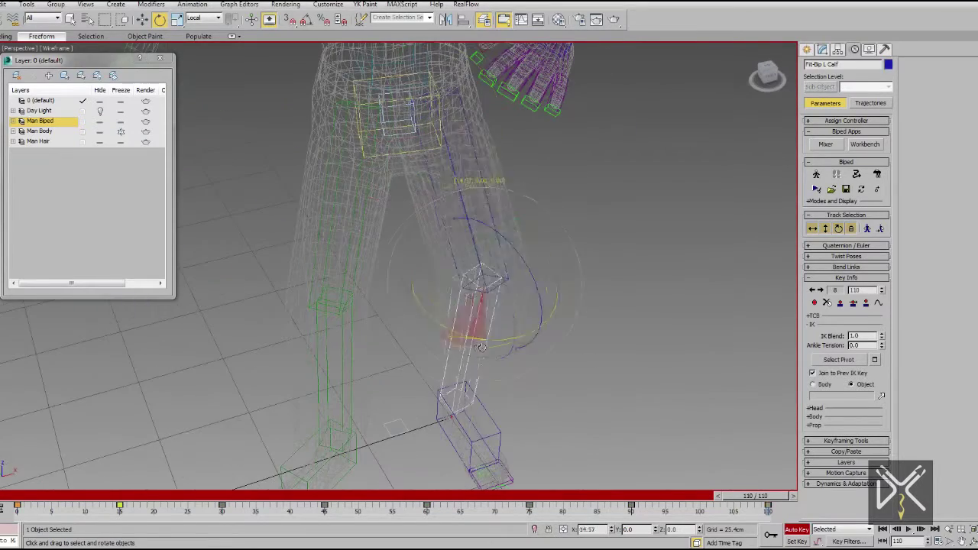
drag(482, 348, 483, 348)
click(346, 336)
Restore the shaded display and tilt the head slightly at frame 110
mouse_move(426, 68)
middle_down()
mouse_move(431, 265)
mouse_move(444, 317)
mouse_move(493, 345)
middle_up()
key(F3)
mouse_move(493, 346)
middle_down()
mouse_move(505, 339)
mouse_move(445, 341)
mouse_move(394, 358)
middle_up()
click(375, 214)
alt+middle_drag(375, 214, 428, 204)
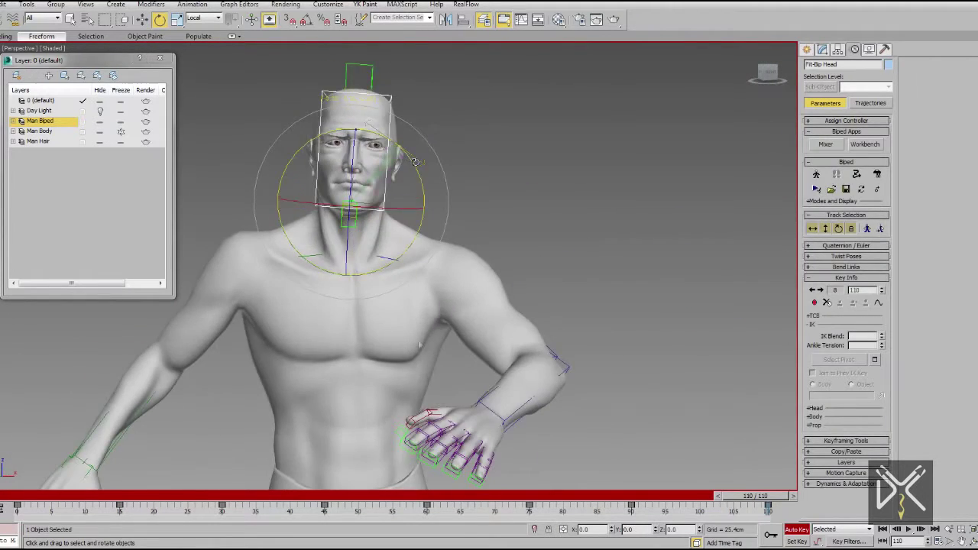
drag(415, 161, 418, 167)
alt+middle_drag(419, 166, 374, 191)
Rotate the left upper arm at frame 110 to lower the arm beside the body
click(497, 153)
key(F3)
click(465, 221)
key(F3)
mouse_move(479, 249)
mouse_down()
mouse_move(460, 246)
mouse_move(485, 249)
mouse_up()
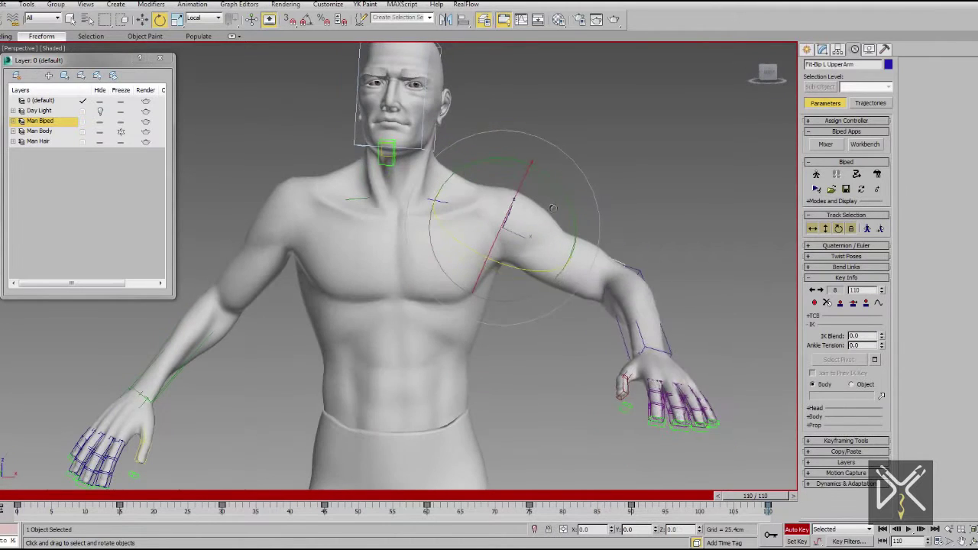
drag(535, 252, 550, 321)
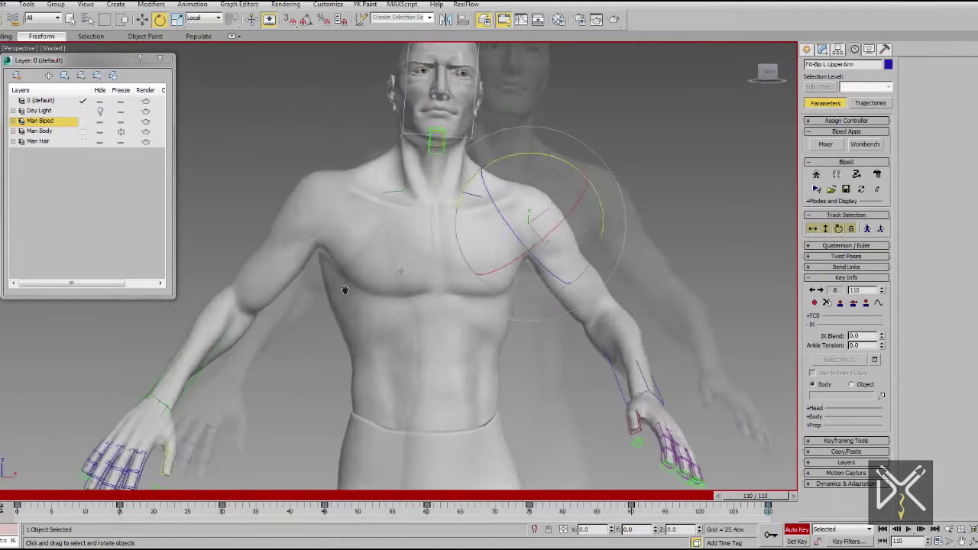
click(227, 386)
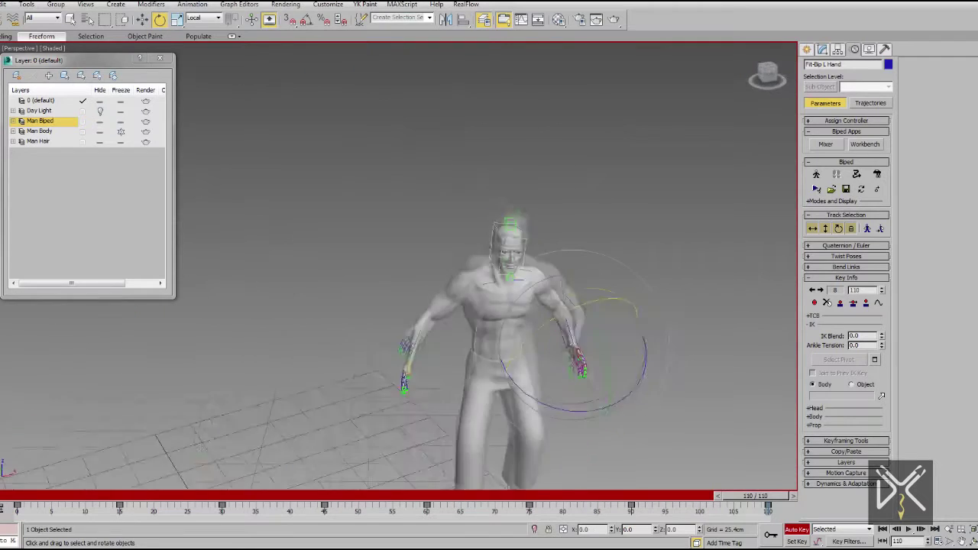
Scrub the last frames to check the final pose, and select the whole biped
drag(755, 496, 797, 517)
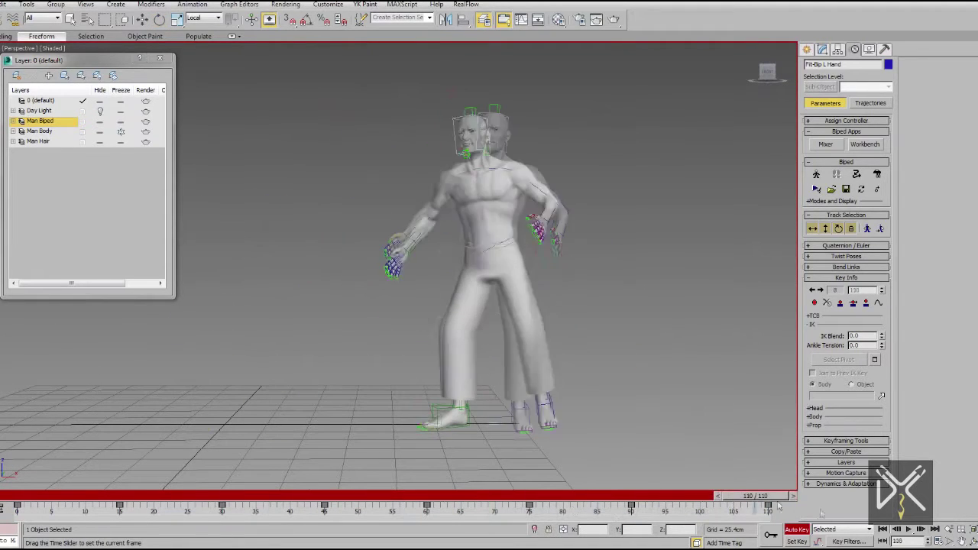
key(e)
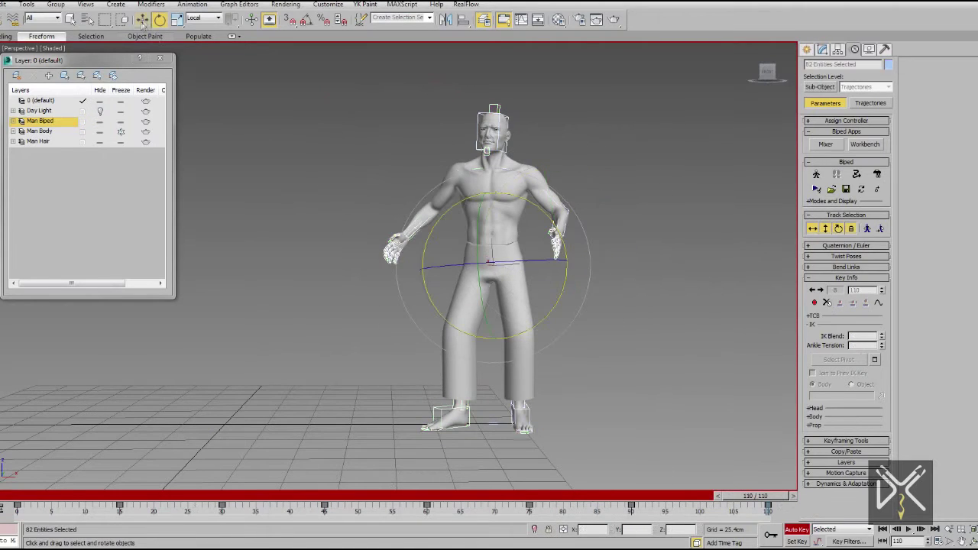
click(141, 23)
middle_drag(599, 331, 565, 334)
click(566, 336)
Close the layer manager and play the whole animation from frame 0 to review its timing
drag(275, 509, 28, 504)
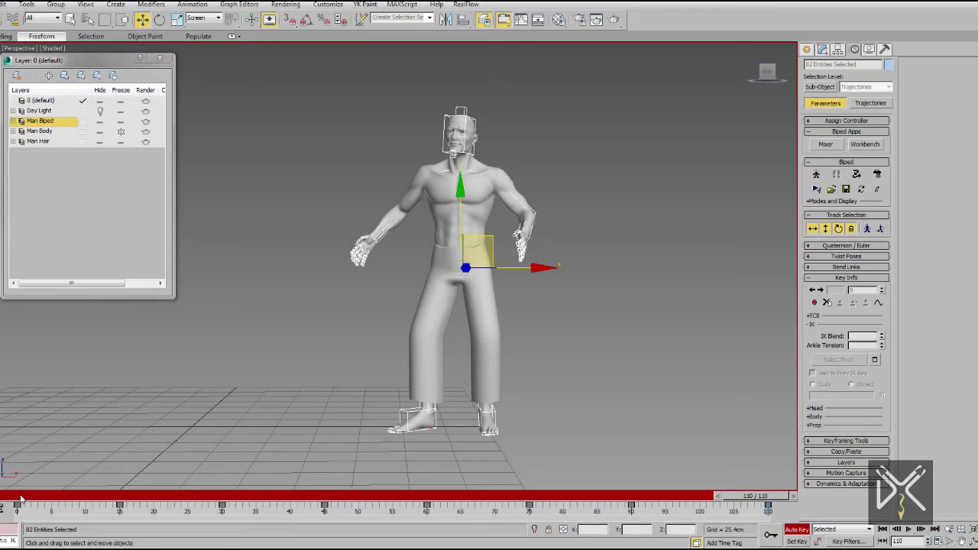
click(883, 529)
click(909, 529)
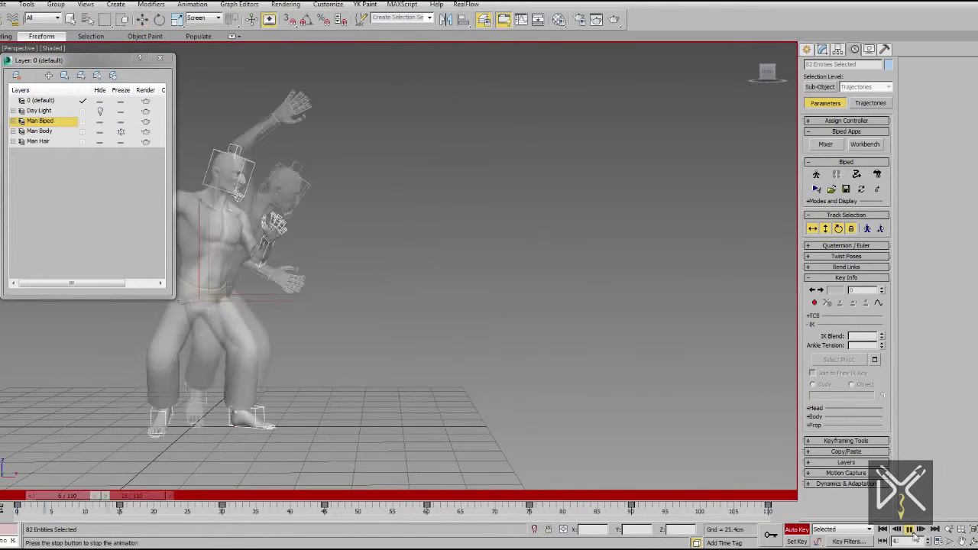
click(909, 529)
click(160, 59)
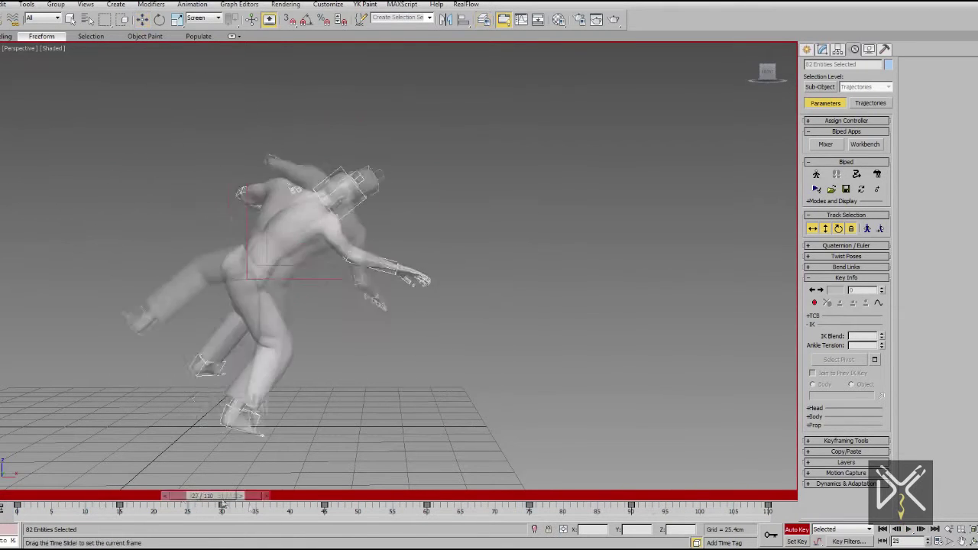
click(912, 530)
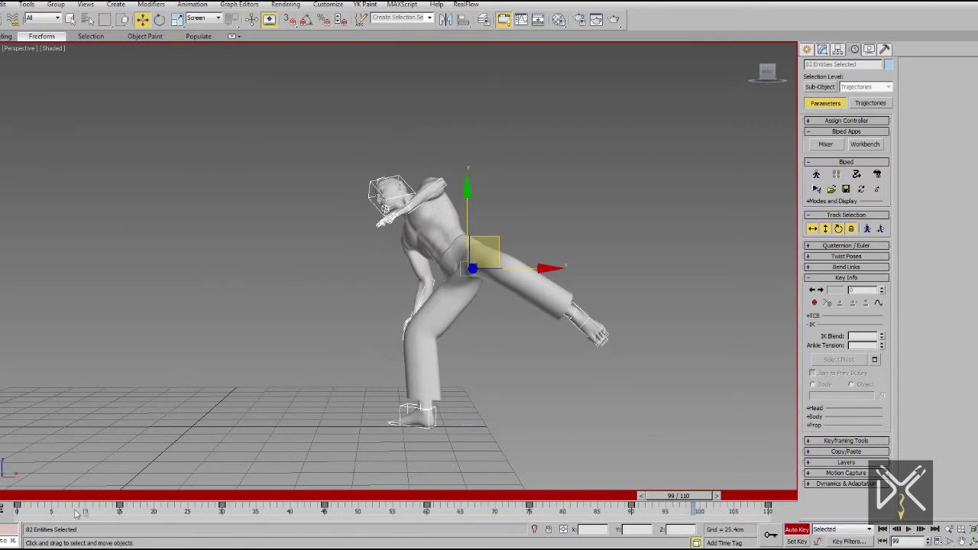
Shift the biped's keys earlier so the second pose is at frame 13 and the third at frame 26, and play the result
drag(408, 519, 394, 520)
drag(189, 514, 593, 527)
click(35, 496)
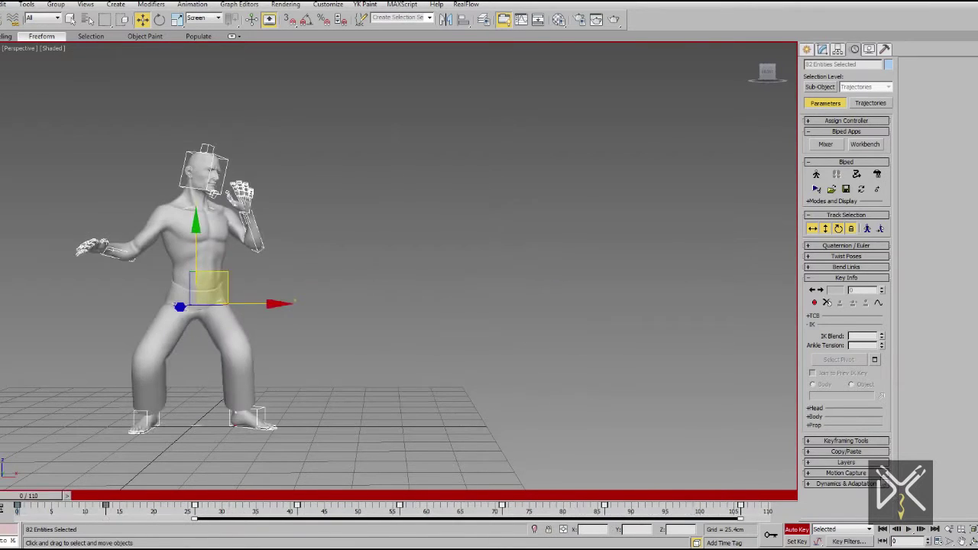
click(910, 529)
click(910, 529)
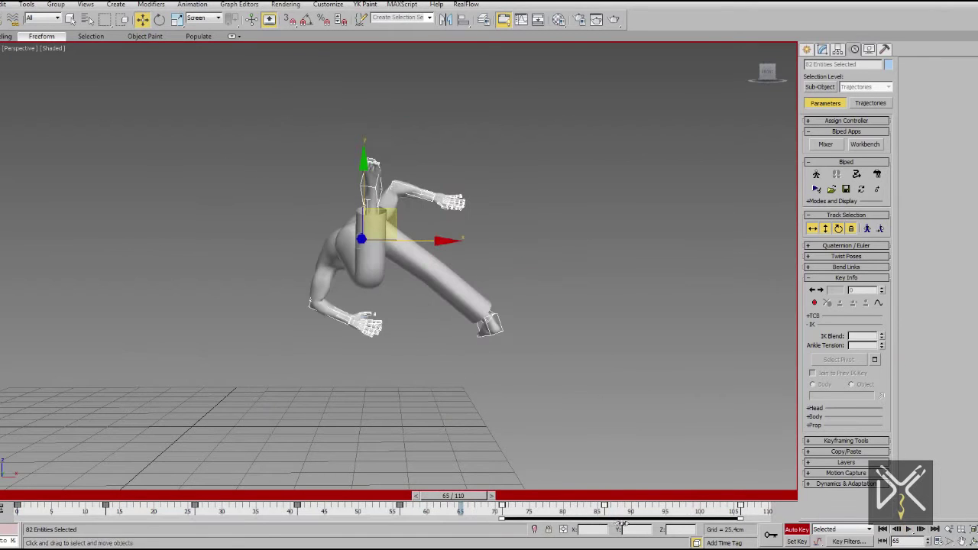
Retime the keys of the airborne and landing poses along the timeline, and play the motion back
drag(652, 515, 752, 512)
drag(728, 513, 714, 512)
drag(665, 515, 293, 497)
key(slash)
key(slash)
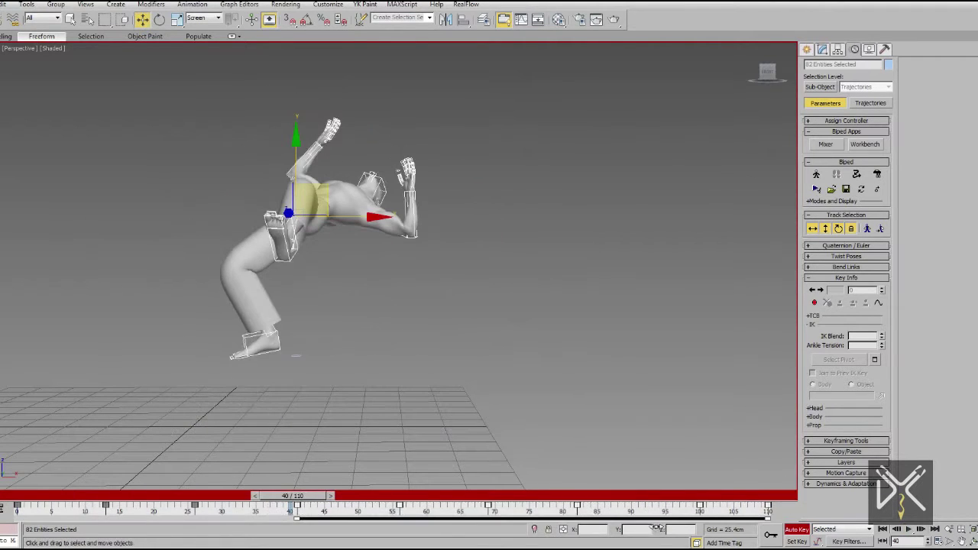
Shift the keys from the fourth pose onward so they start at frame 36, and review the playback
drag(657, 524, 624, 525)
drag(318, 498, 46, 498)
click(910, 531)
click(911, 531)
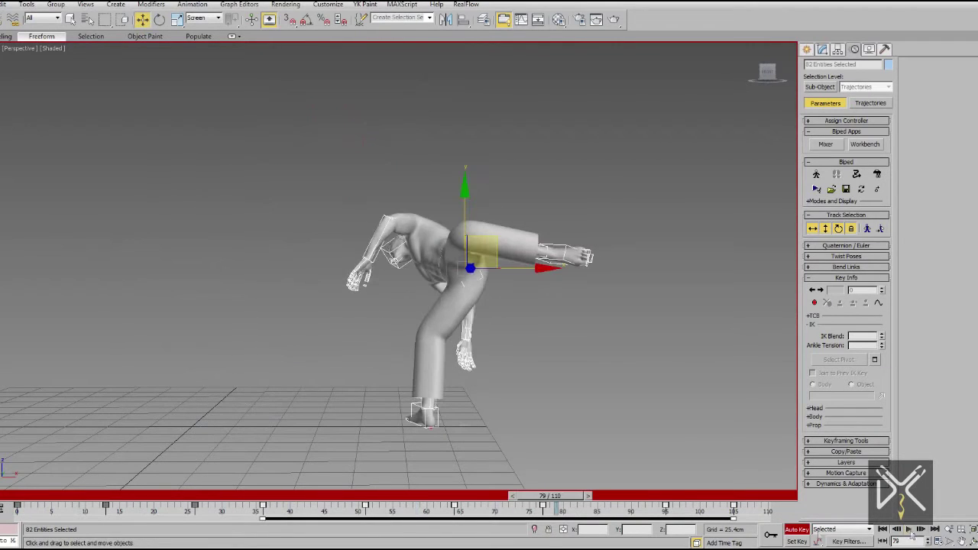
drag(539, 497, 699, 515)
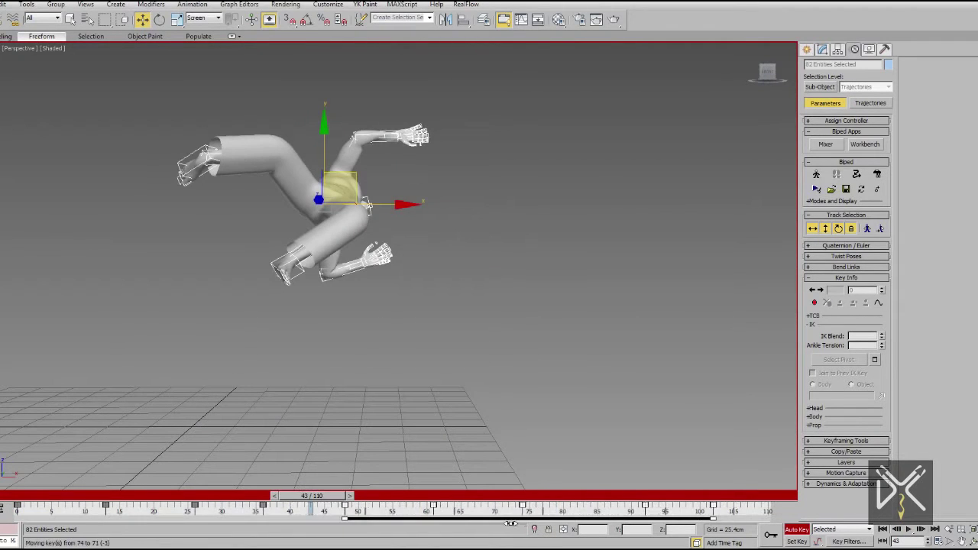
Shift the keys from the fifth pose onward so they start at frame 47, and replay the animation from frame 0
drag(511, 524, 504, 523)
drag(328, 497, 38, 496)
click(910, 530)
click(909, 531)
drag(266, 496, 23, 534)
click(909, 530)
click(911, 531)
Shift the keys of the last two poses to frames 87 and 97, and check the timing from frame 0
drag(580, 513, 577, 514)
drag(678, 524, 61, 493)
click(910, 529)
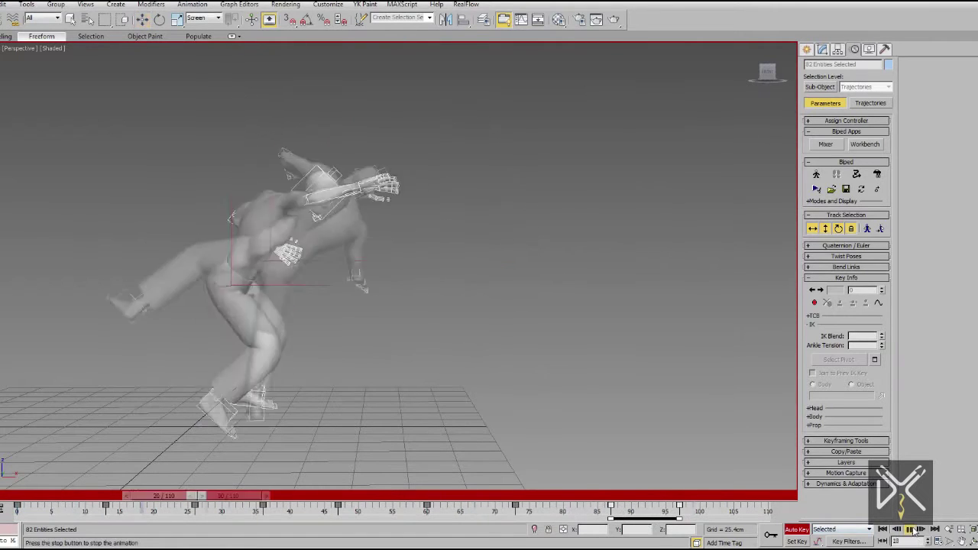
click(911, 529)
drag(645, 498, 496, 499)
drag(564, 496, 7, 510)
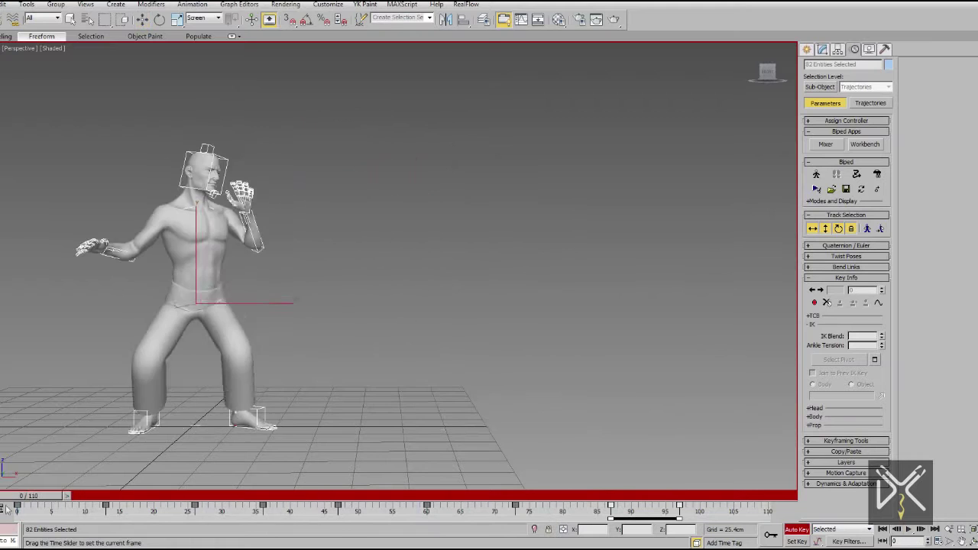
Set a planted key for the left foot at frame 17 and shift that key to frame 20
middle_drag(268, 419, 379, 405)
scroll(379, 394, up, 3)
scroll(380, 405, down, 3)
drag(55, 497, 145, 510)
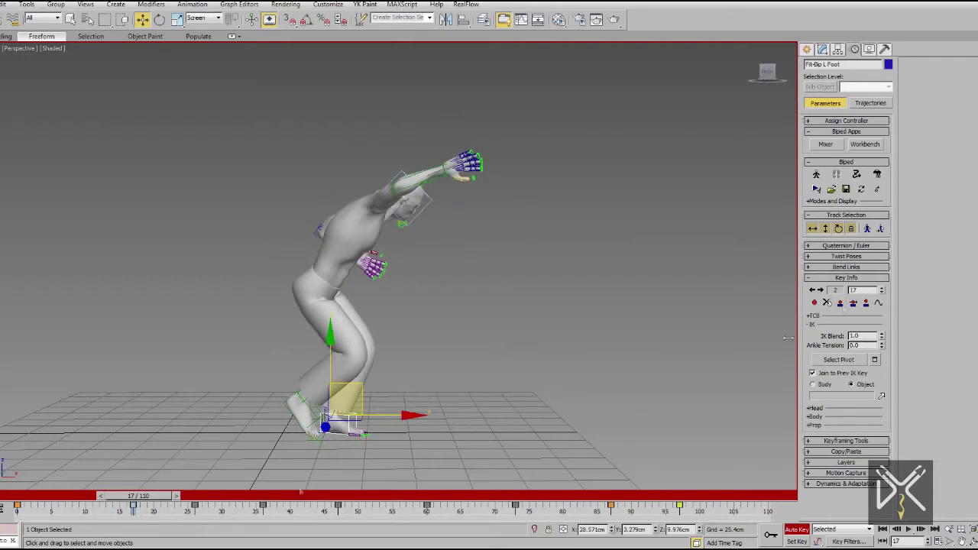
key(w)
scroll(337, 452, up, 5)
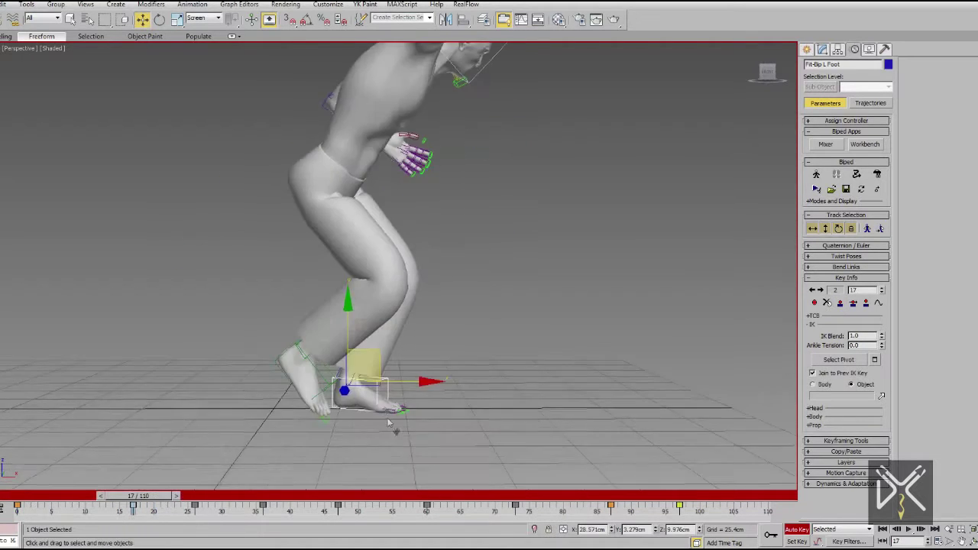
click(816, 316)
drag(161, 497, 177, 538)
drag(133, 506, 154, 508)
Select the right foot and reposition it at frame 19 for the forward step
scroll(344, 405, down, 4)
alt+middle_drag(360, 405, 306, 413)
click(282, 373)
alt+middle_drag(282, 373, 229, 376)
drag(160, 497, 117, 497)
alt+middle_drag(237, 397, 207, 396)
drag(136, 497, 176, 496)
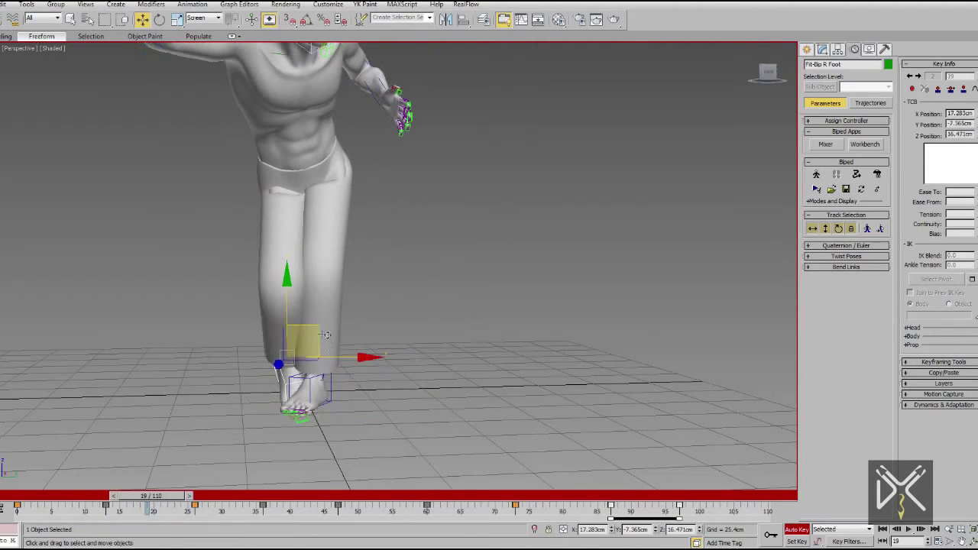
drag(273, 306, 273, 306)
alt+middle_drag(279, 314, 294, 336)
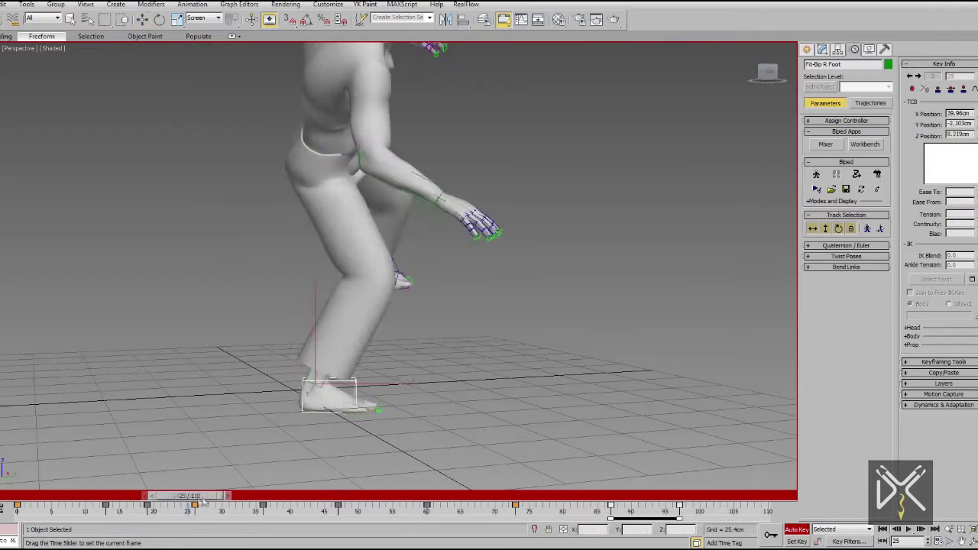
Set planted keys for the right foot at frames 24 and 29, and delete its key at frame 13
alt+middle_drag(193, 475, 268, 466)
drag(192, 496, 216, 506)
drag(197, 497, 266, 527)
click(105, 507)
key(Delete)
Rotate the airborne right foot at frame 42, and check the leg's motion back to the takeoff
alt+middle_drag(367, 408, 368, 451)
scroll(367, 443, down, 4)
drag(268, 497, 307, 519)
alt+middle_drag(336, 237, 363, 304)
scroll(355, 293, up, 5)
key(e)
drag(312, 497, 338, 502)
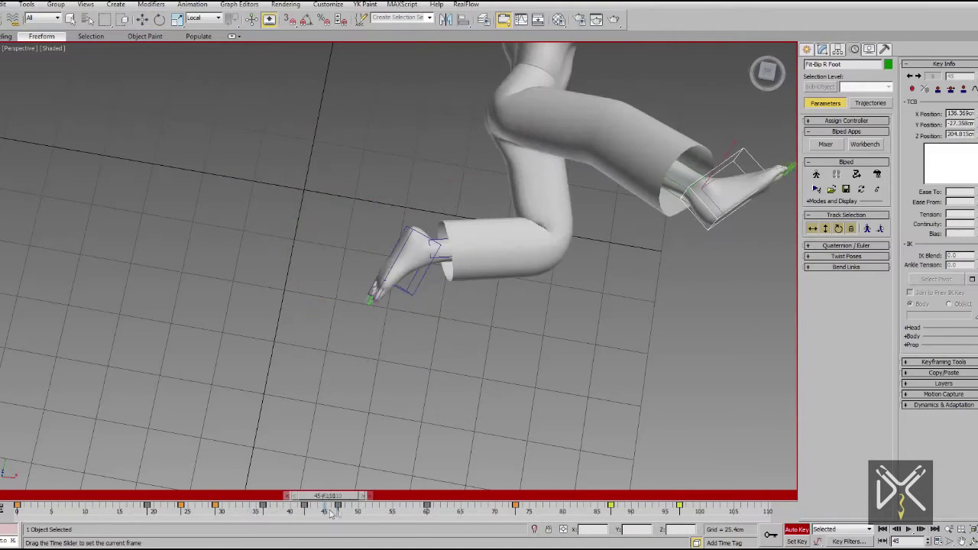
alt+middle_drag(428, 336, 425, 268)
scroll(424, 268, down, 4)
drag(342, 496, 130, 502)
alt+middle_drag(183, 367, 184, 420)
Rotate the right foot at frame 58 to point the toes at the ground for the landing
drag(126, 497, 446, 546)
alt+middle_drag(382, 428, 527, 260)
scroll(511, 289, up, 3)
scroll(527, 260, up, 2)
drag(438, 501, 412, 501)
key(e)
drag(520, 276, 519, 340)
alt+middle_drag(711, 337, 616, 341)
drag(489, 260, 479, 254)
alt+middle_drag(489, 306, 612, 344)
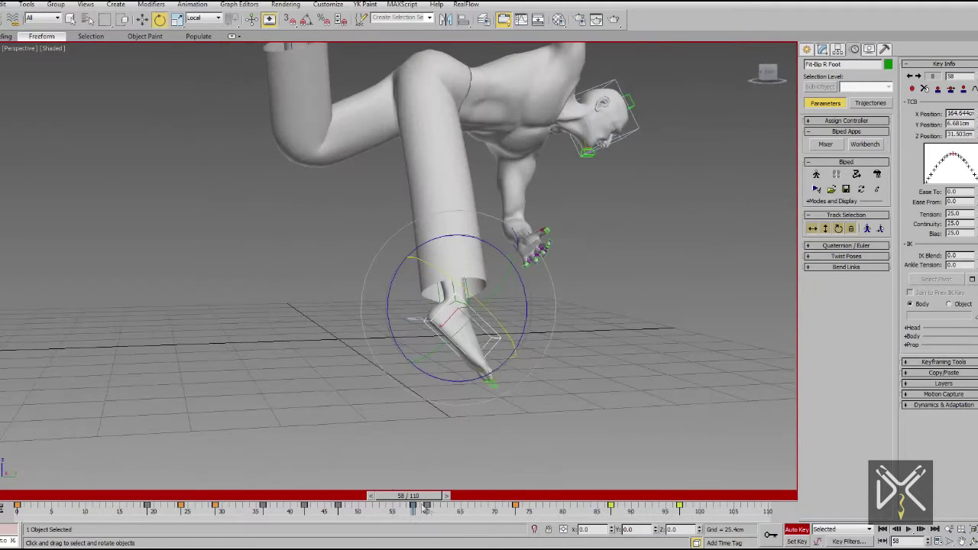
Delete the right foot's key at frame 60 and shift its frame 58 key to frame 56
key(Delete)
mouse_move(426, 497)
mouse_down()
mouse_move(451, 500)
mouse_move(440, 500)
mouse_up()
alt+middle_drag(459, 428, 467, 382)
scroll(468, 382, up, 3)
middle_drag(478, 459, 478, 385)
drag(442, 498, 401, 510)
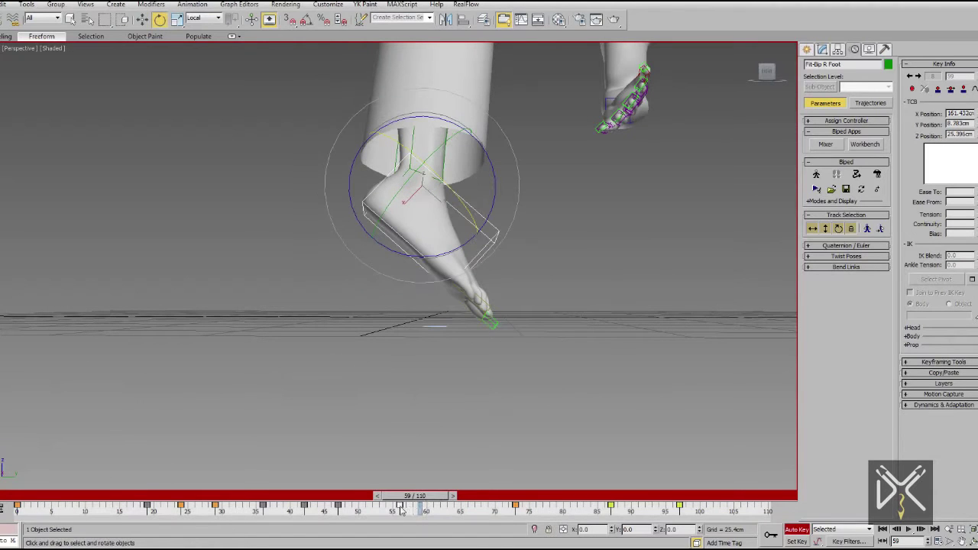
Set a planted right-foot key at frame 59 with its pivot at the toes, and rotate the foot about them at frame 64
click(950, 90)
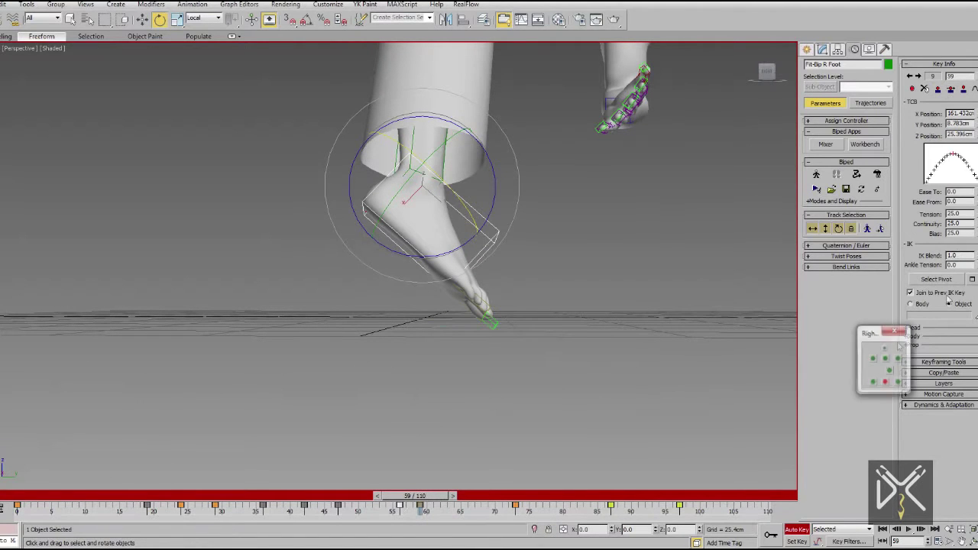
drag(425, 512, 463, 525)
click(470, 318)
drag(478, 265, 452, 234)
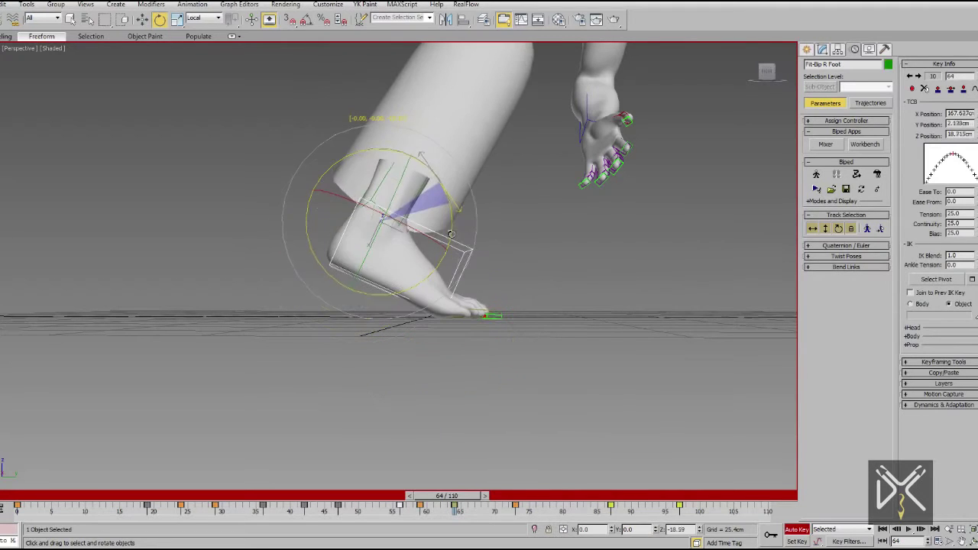
Set planted keys for the right foot at frames 87 and 97, playing the landing back in between
drag(464, 496, 616, 527)
click(939, 90)
alt+middle_drag(519, 325, 600, 352)
drag(601, 496, 384, 498)
scroll(466, 424, down, 4)
alt+middle_drag(475, 422, 458, 426)
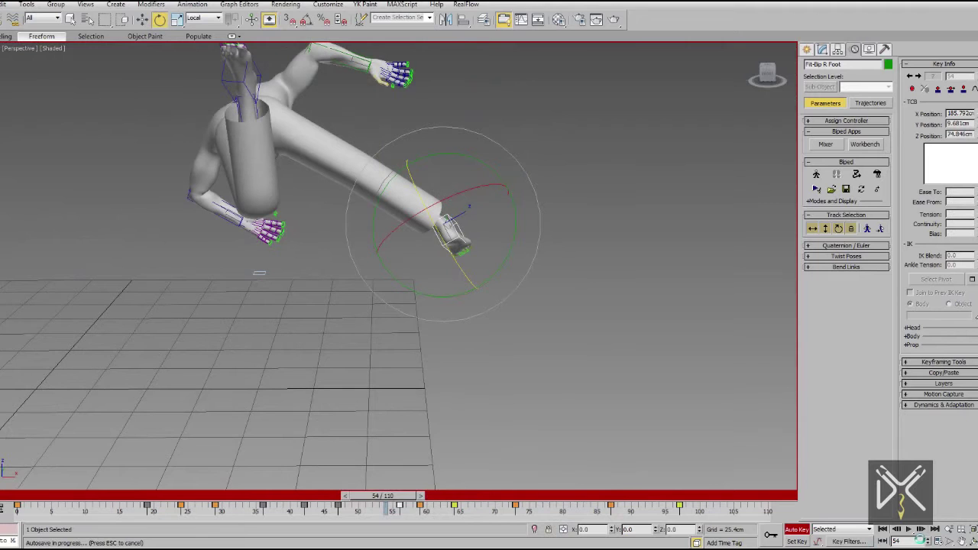
click(910, 530)
drag(755, 496, 669, 496)
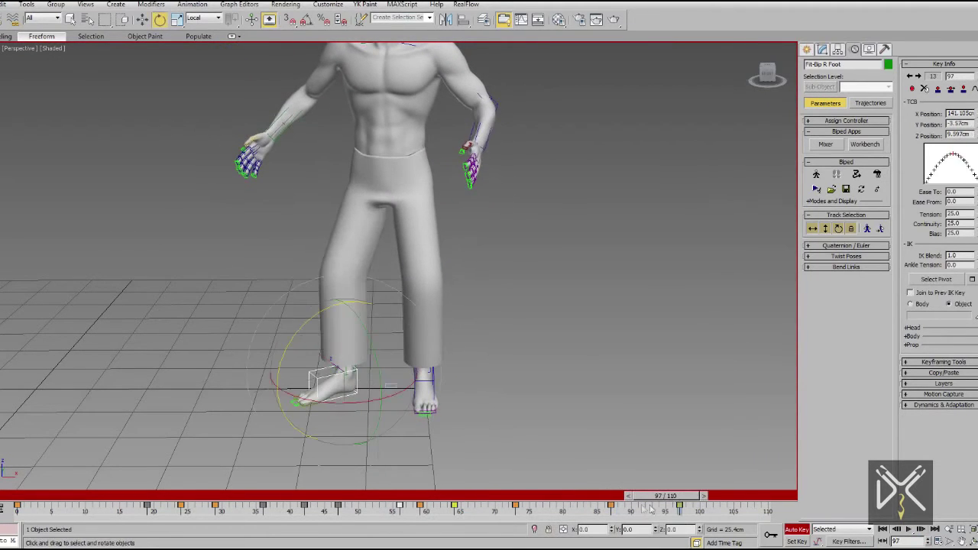
click(937, 89)
Shift the body sideways and move the left foot outward at frame 87 to widen the stance
click(814, 228)
click(159, 20)
drag(665, 496, 601, 496)
drag(452, 180, 475, 180)
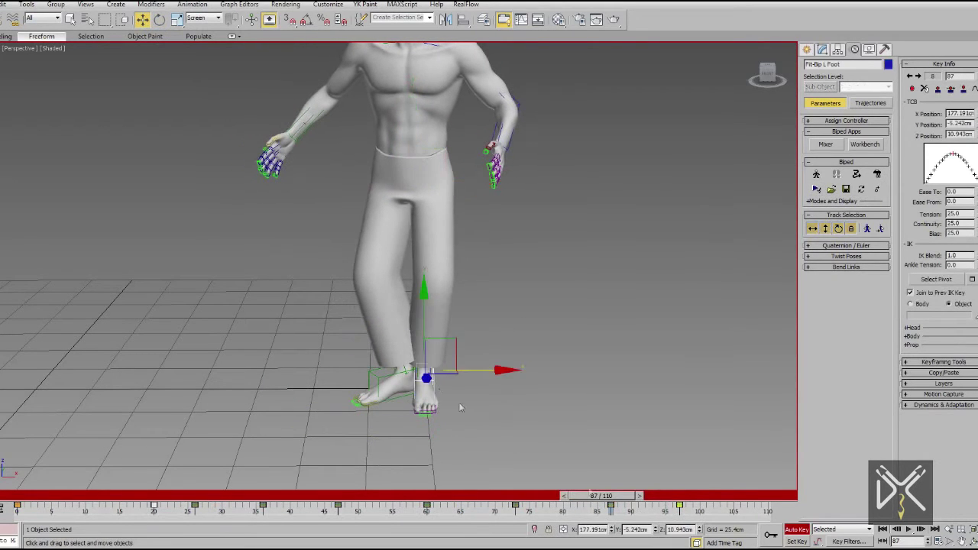
drag(482, 372, 510, 379)
Move the body's centre of mass at frame 87 to balance it over both feet from the front and the side
click(816, 231)
drag(452, 174, 478, 174)
alt+middle_drag(586, 306, 459, 306)
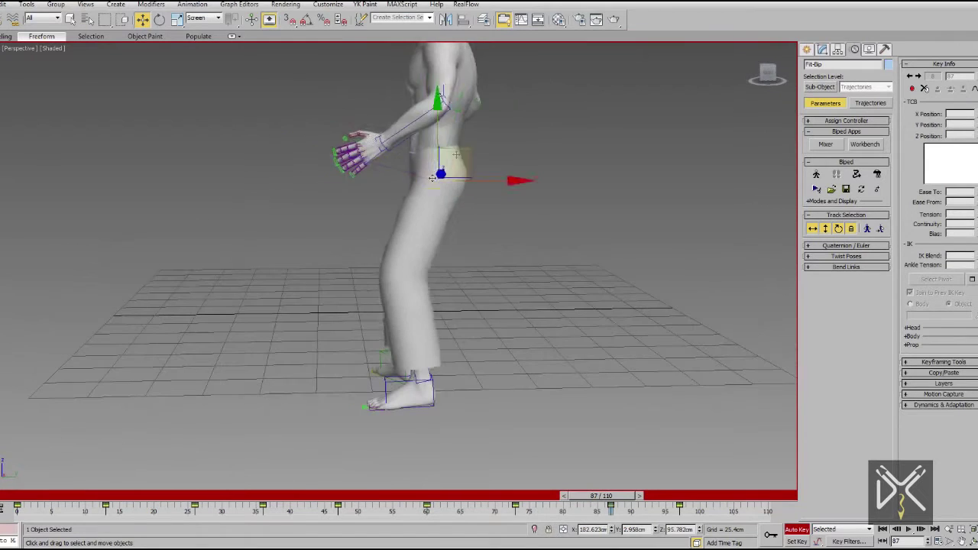
drag(457, 162, 428, 162)
Copy the body's key from frame 87 to frame 97, and set a planted key for the left foot there
scroll(474, 290, down, 5)
alt+middle_drag(451, 336, 562, 359)
drag(504, 515, 590, 508)
drag(659, 496, 667, 496)
shift+drag(612, 511, 665, 514)
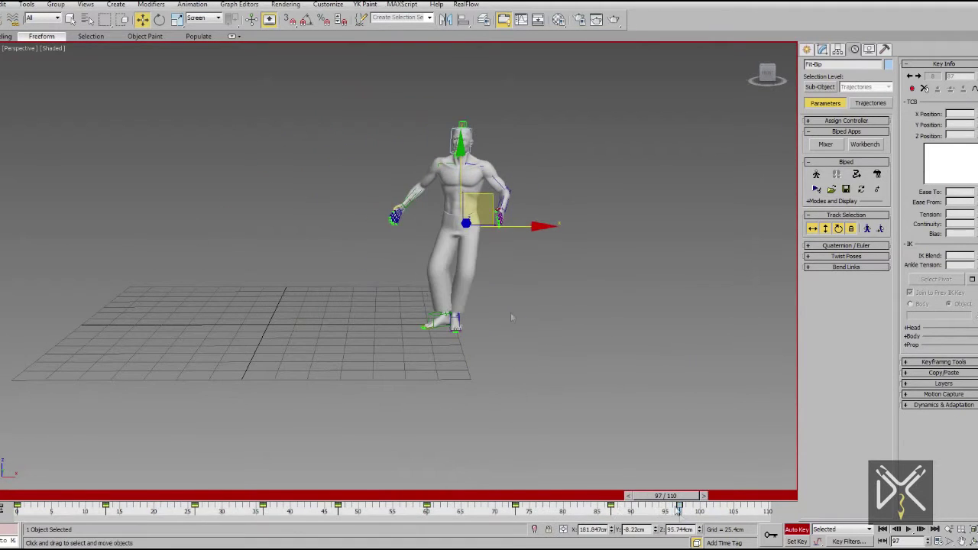
click(465, 328)
click(938, 90)
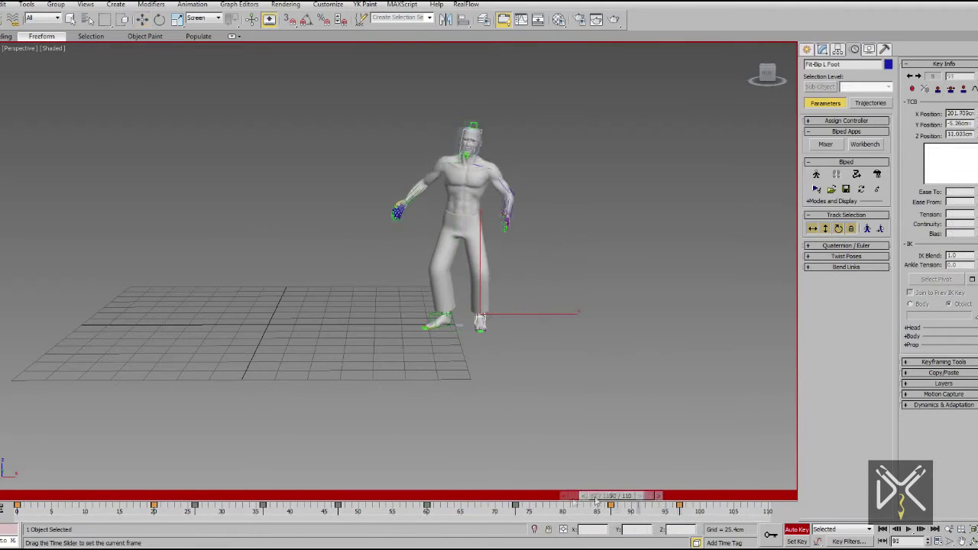
Play the animation from the start and lower the body's centre of mass in the middle of the airborne spin
drag(393, 530, 1, 530)
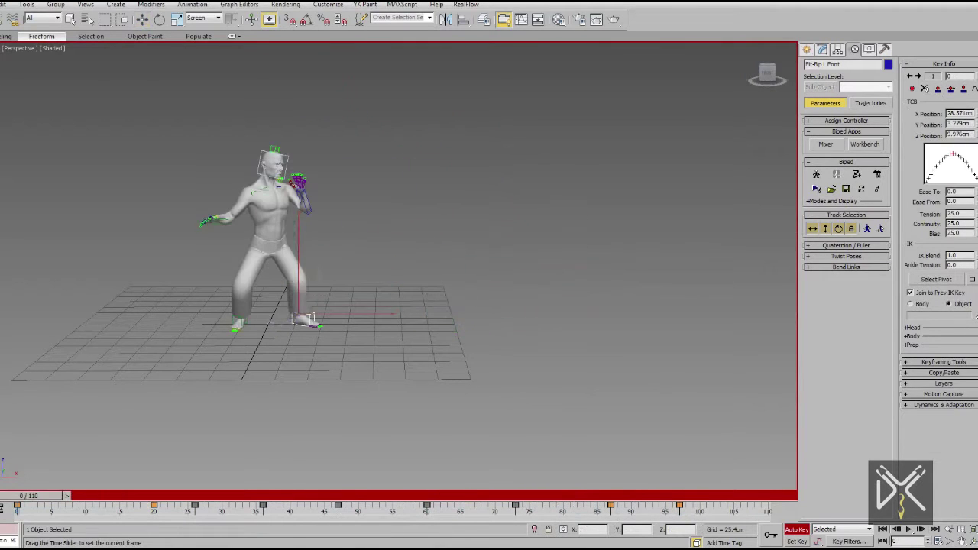
click(908, 529)
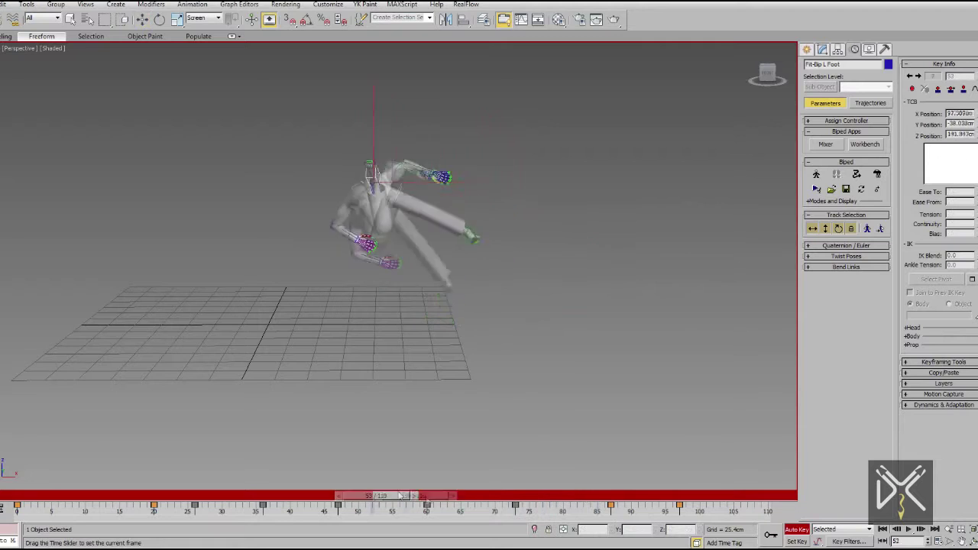
click(814, 228)
alt+middle_drag(550, 306, 527, 306)
scroll(520, 306, up, 4)
drag(527, 498, 462, 525)
drag(488, 156, 487, 184)
alt+middle_drag(490, 282, 536, 378)
scroll(537, 378, down, 4)
Shift the body sideways at frame 87 and raise it at frame 80 to smooth the landing
drag(401, 489, 575, 495)
alt+middle_drag(650, 443, 597, 431)
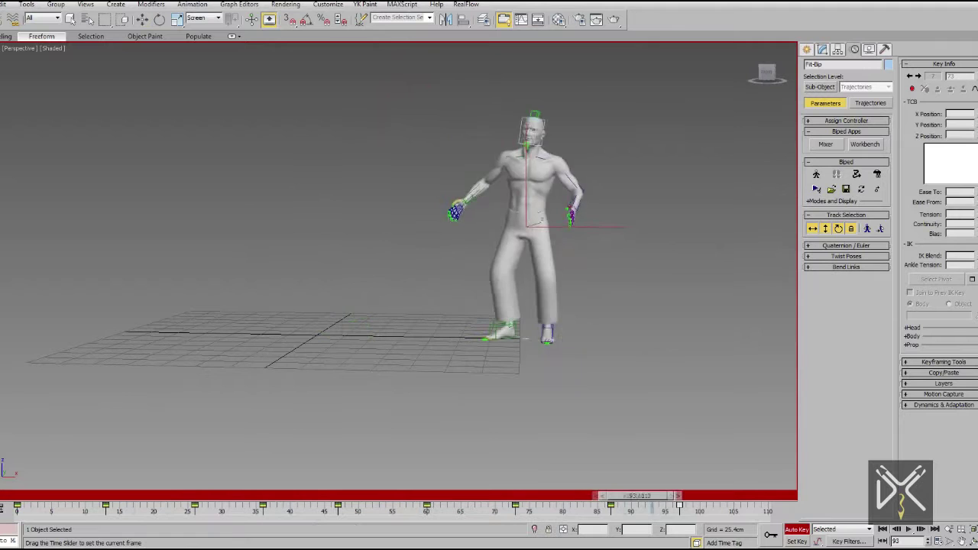
scroll(569, 237, up, 4)
drag(532, 200, 545, 199)
drag(594, 496, 550, 496)
drag(504, 215, 514, 184)
alt+middle_drag(527, 218, 561, 243)
scroll(604, 247, down, 4)
Set a planted key for the right foot during the take-off and reposition the body at frame 29
drag(574, 496, 219, 526)
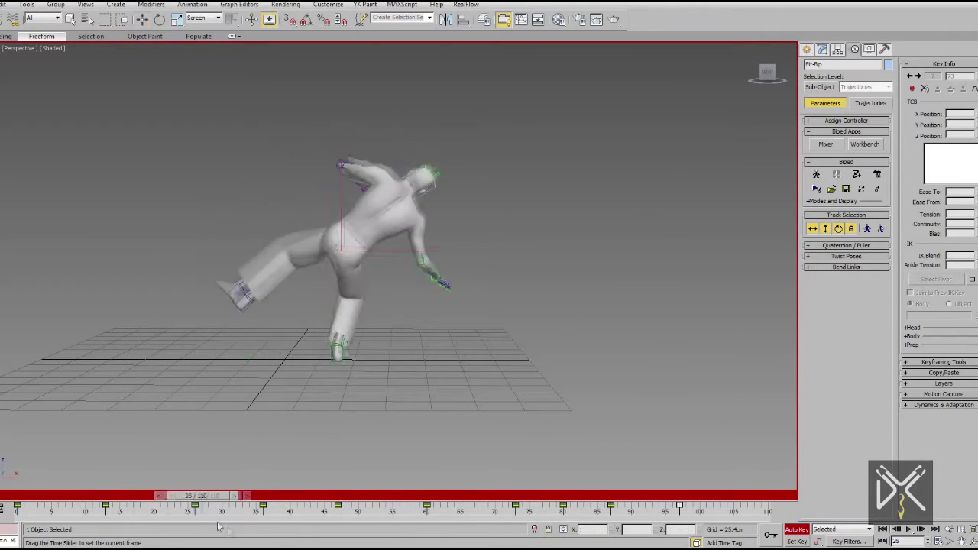
click(346, 362)
click(939, 89)
scroll(397, 264, up, 2)
click(813, 229)
drag(386, 188, 400, 173)
Review the take-off, spin and landing in wireframe and shaded display, and replay the whole animation from the start
drag(220, 496, 332, 481)
middle_drag(396, 289, 370, 343)
key(F3)
scroll(407, 307, up, 4)
mouse_move(413, 264)
middle_down()
mouse_move(424, 306)
mouse_move(437, 232)
middle_up()
drag(282, 497, 524, 449)
scroll(475, 359, down, 5)
key(F3)
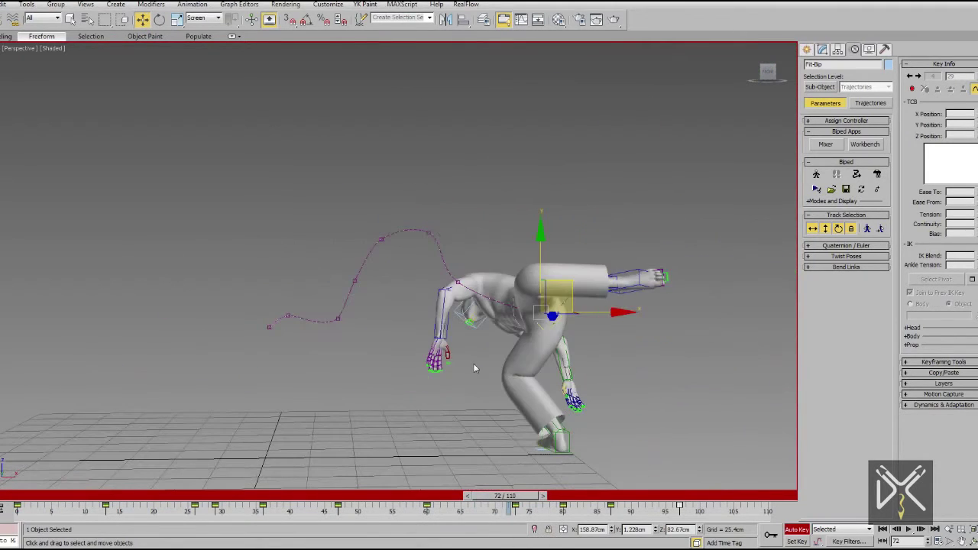
middle_drag(474, 365, 457, 342)
drag(504, 497, 6, 522)
click(909, 529)
click(908, 529)
Rotate the left forearm outward at frame 97 to open the arm after the landing
drag(723, 496, 605, 489)
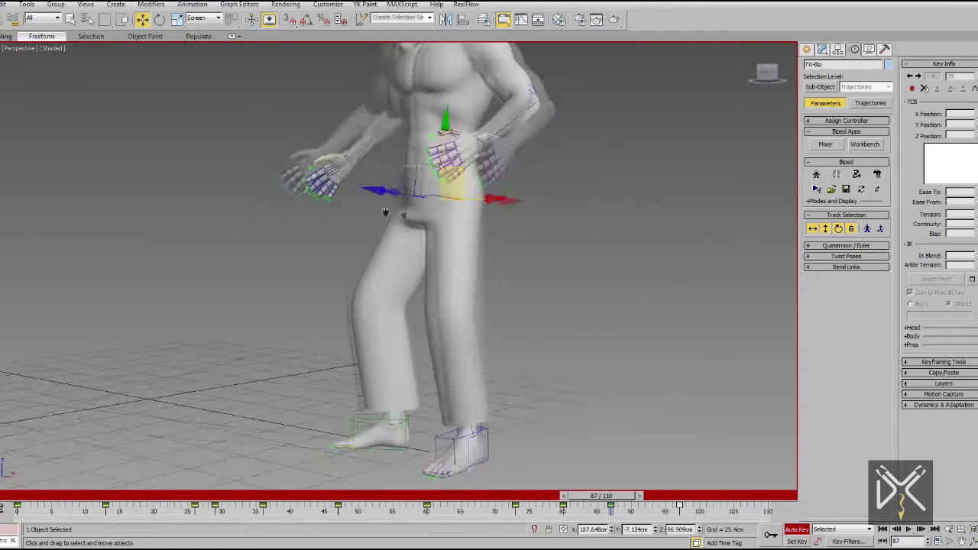
drag(609, 493, 646, 512)
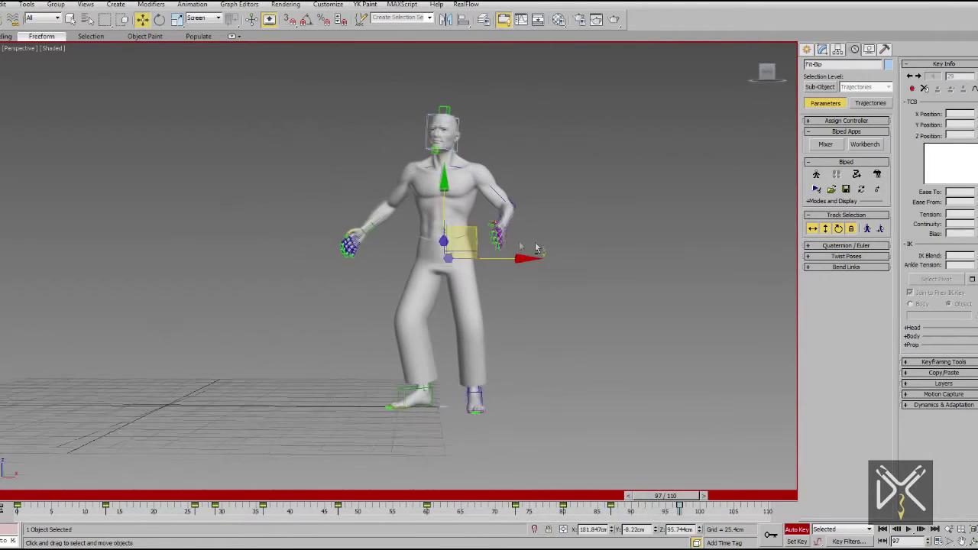
alt+middle_drag(506, 270, 621, 356)
middle_drag(516, 286, 516, 316)
scroll(516, 316, up, 3)
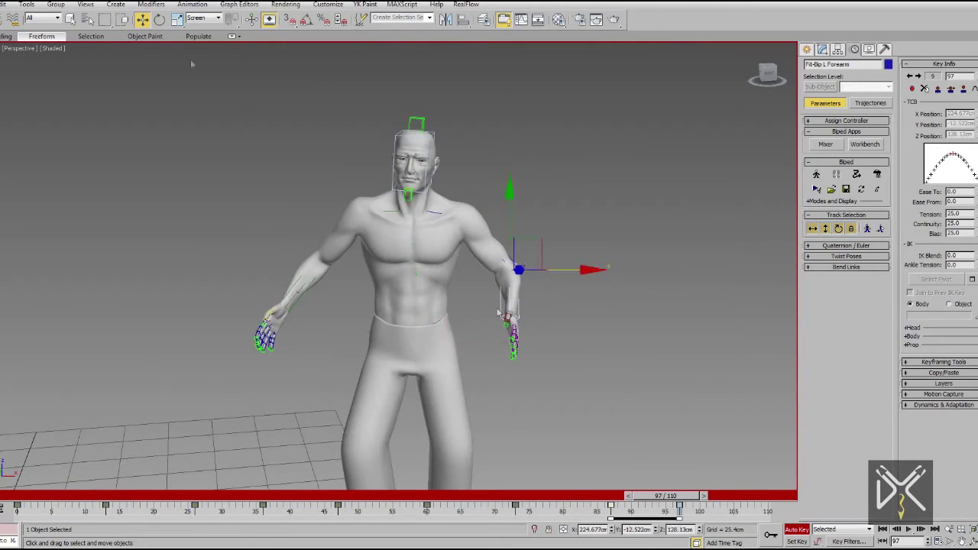
key(e)
drag(510, 304, 513, 266)
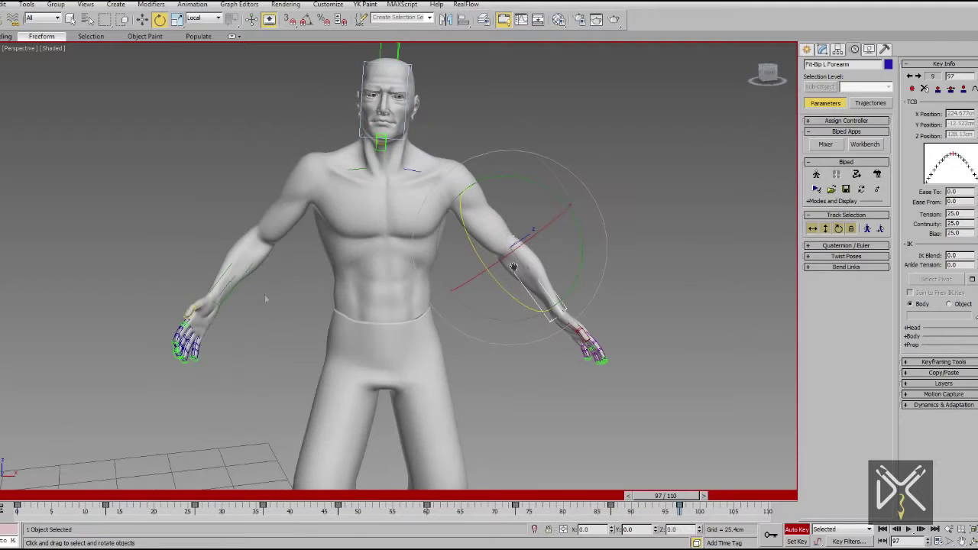
Rotate the left and right clavicles at frame 97 to adjust the shoulders
alt+middle_drag(249, 322, 276, 341)
drag(289, 373, 297, 377)
alt+middle_drag(337, 206, 324, 226)
click(440, 159)
drag(459, 195, 451, 197)
drag(666, 498, 674, 527)
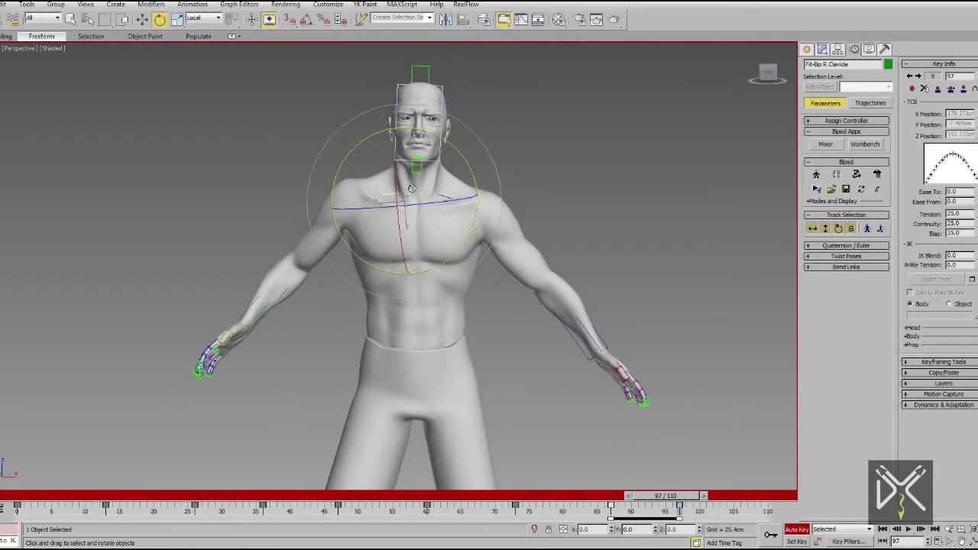
click(449, 143)
Adjust the body at frame 110 to begin the final standing pose
drag(514, 495, 673, 495)
alt+middle_drag(527, 336, 548, 323)
scroll(568, 388, up, 4)
scroll(568, 388, down, 4)
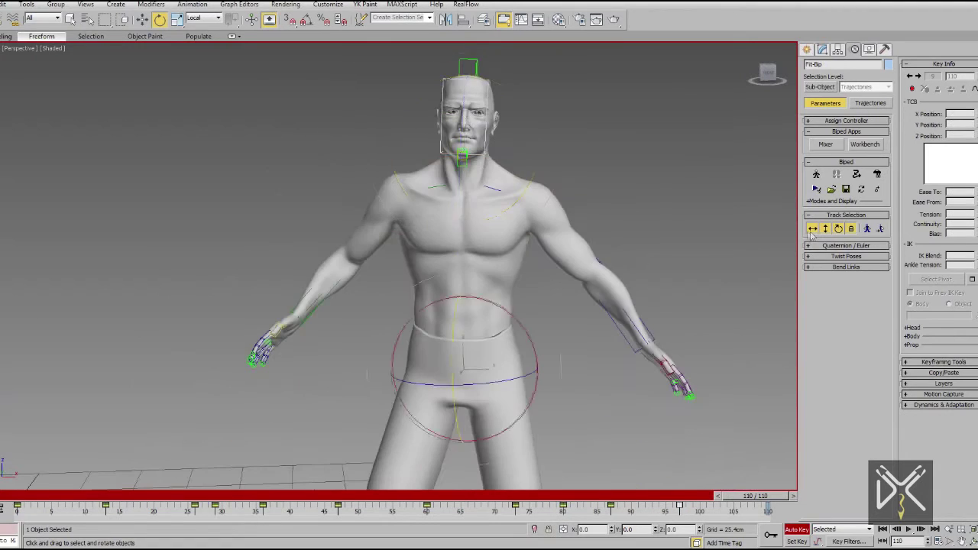
scroll(533, 176, down, 3)
alt+middle_drag(523, 206, 505, 249)
drag(476, 293, 500, 298)
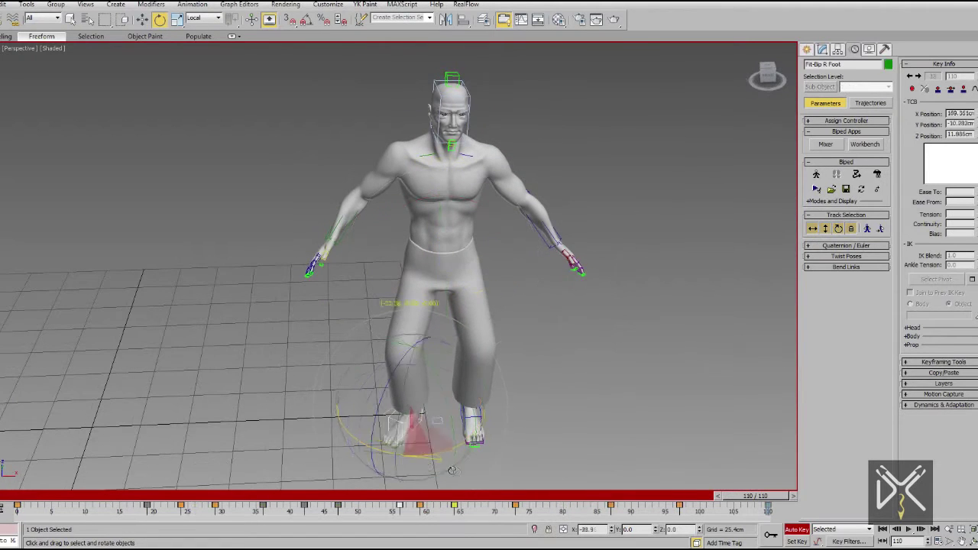
Rotate the right foot forward and adjust the left leg at frame 110
drag(451, 471, 466, 469)
alt+middle_drag(468, 464, 491, 387)
drag(453, 386, 463, 386)
alt+middle_drag(489, 384, 499, 358)
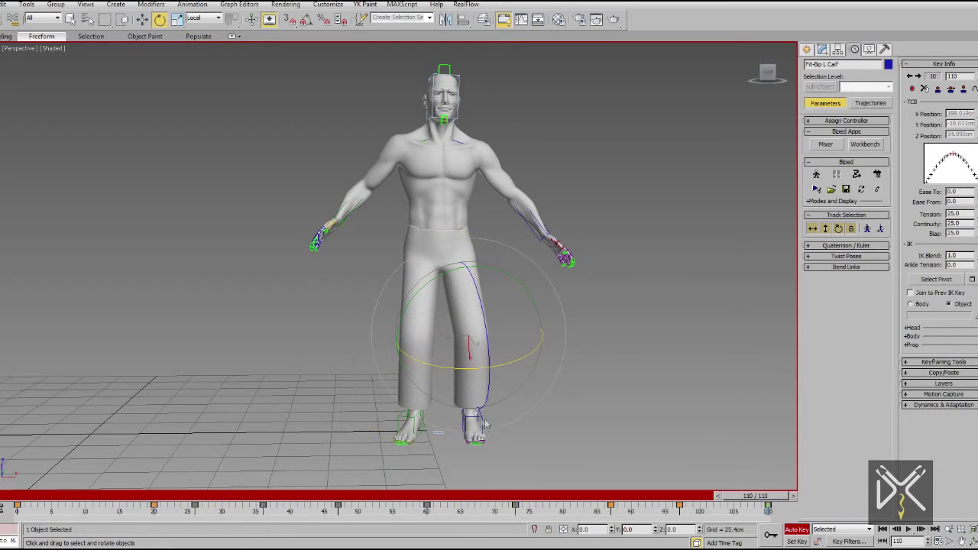
alt+middle_drag(500, 443, 495, 457)
Move the body at frame 110 to centre it over both feet, checking it in wireframe from several angles
drag(454, 255, 461, 256)
scroll(462, 255, up, 4)
mouse_move(462, 255)
alt+middle_down()
mouse_move(390, 268)
mouse_move(459, 269)
alt+middle_up()
key(F3)
alt+middle_drag(477, 328, 445, 328)
drag(467, 332, 463, 323)
middle_drag(463, 324, 460, 149)
alt+middle_drag(460, 149, 533, 161)
middle_drag(533, 160, 530, 311)
click(160, 19)
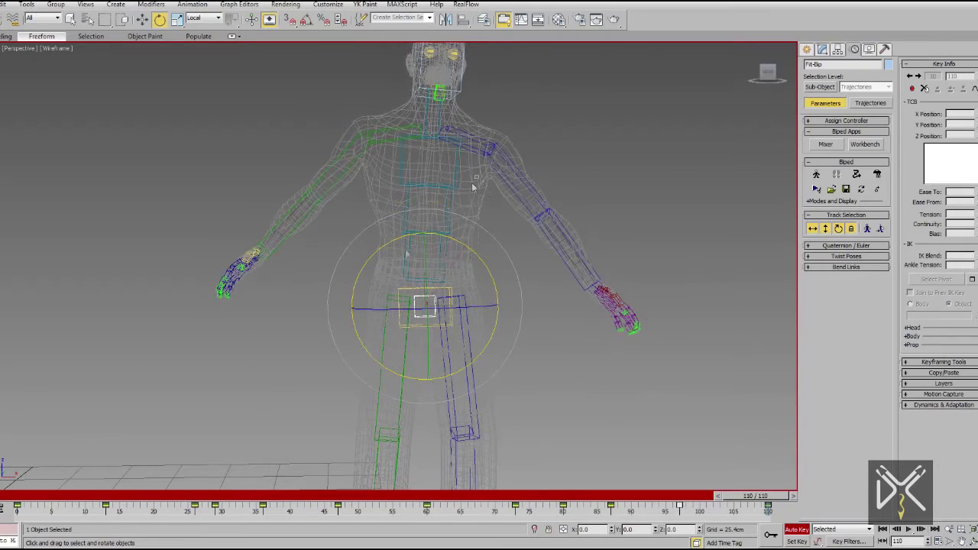
Rotate the three spine links together slightly at frame 110, judging the torso from the side
drag(475, 183, 430, 254)
alt+middle_drag(495, 263, 387, 274)
drag(375, 261, 369, 269)
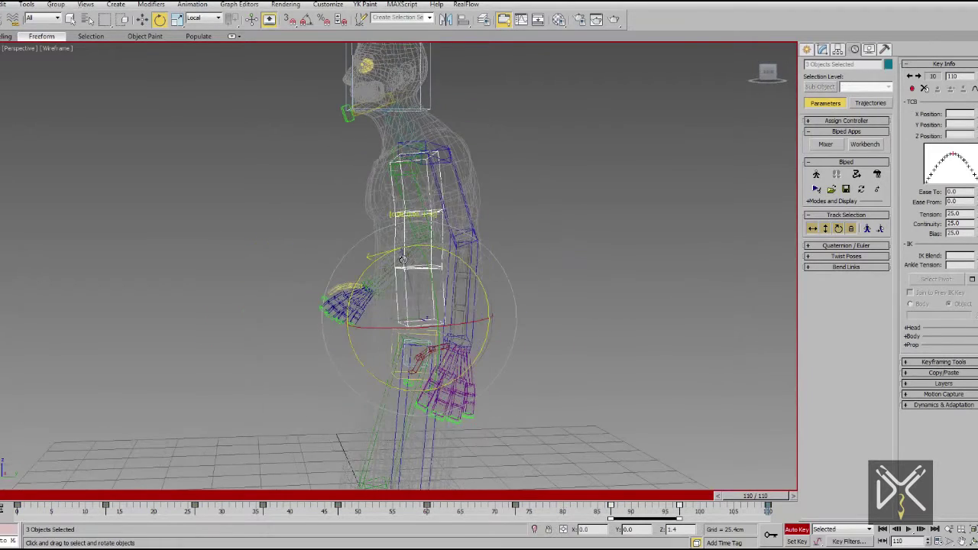
alt+middle_drag(368, 269, 472, 248)
Rotate the clavicles and the head at frame 110 to level the shoulders and face forward
click(477, 182)
alt+middle_drag(477, 182, 491, 214)
click(378, 185)
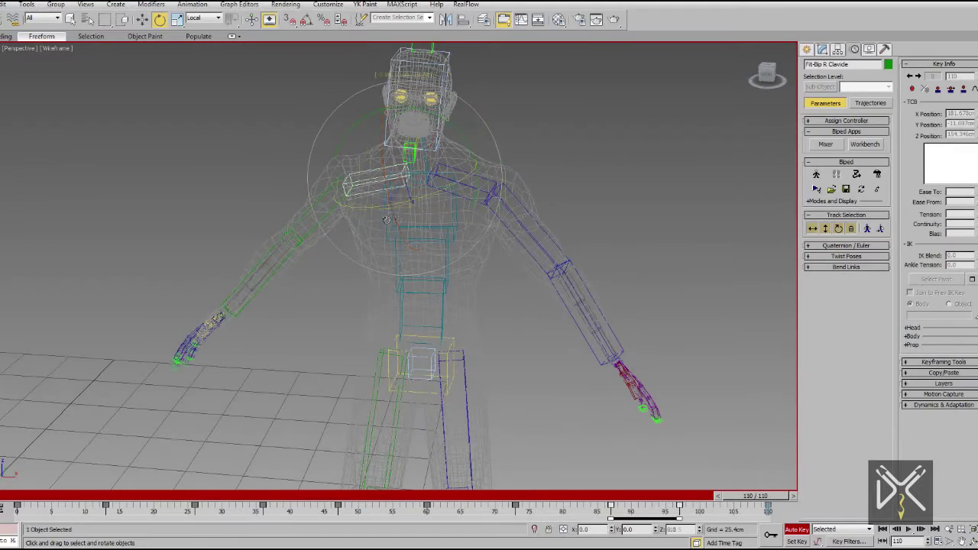
drag(395, 217, 402, 220)
key(F3)
alt+middle_drag(413, 248, 441, 228)
middle_drag(441, 229, 441, 254)
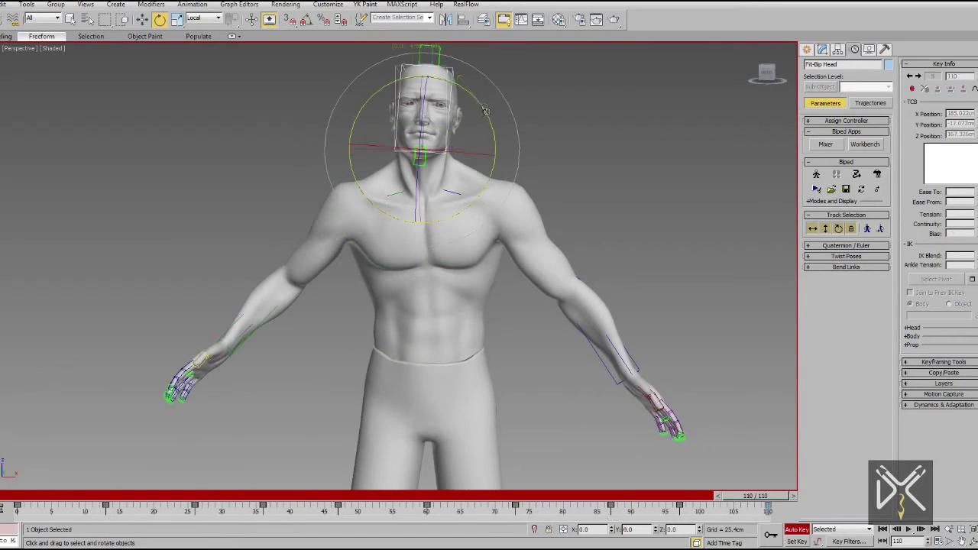
Rotate both forearms inward and lower the right upper arm at frame 110
drag(559, 303, 452, 312)
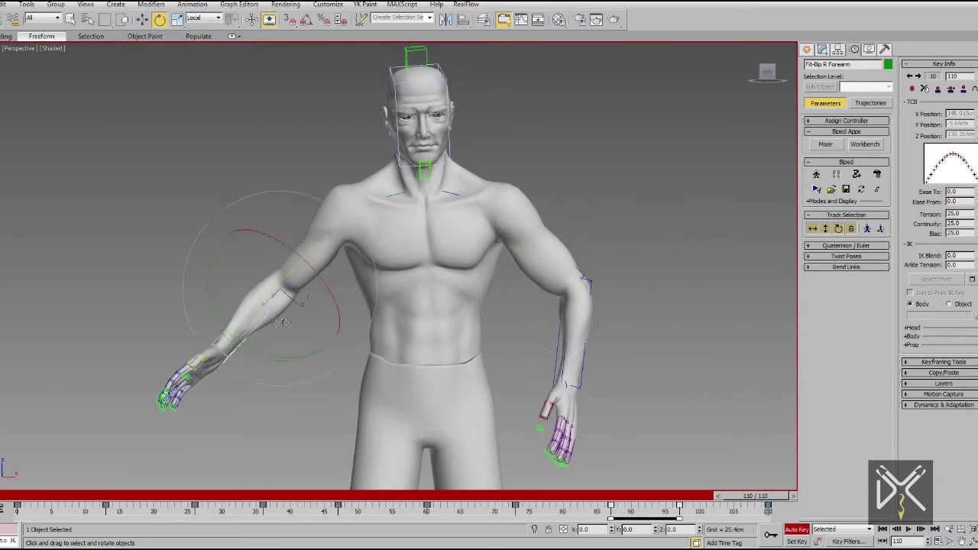
drag(284, 322, 348, 321)
click(300, 236)
drag(322, 269, 371, 279)
alt+middle_drag(417, 282, 458, 261)
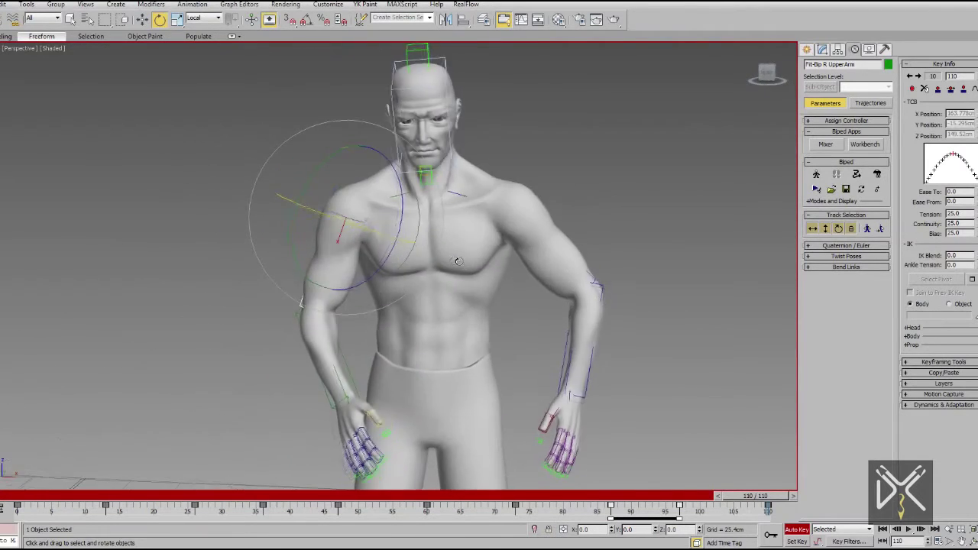
Rotate the left upper arm inward at frame 110 so both hands rest in front of the hips
click(579, 269)
drag(544, 283, 538, 301)
middle_drag(376, 389, 383, 345)
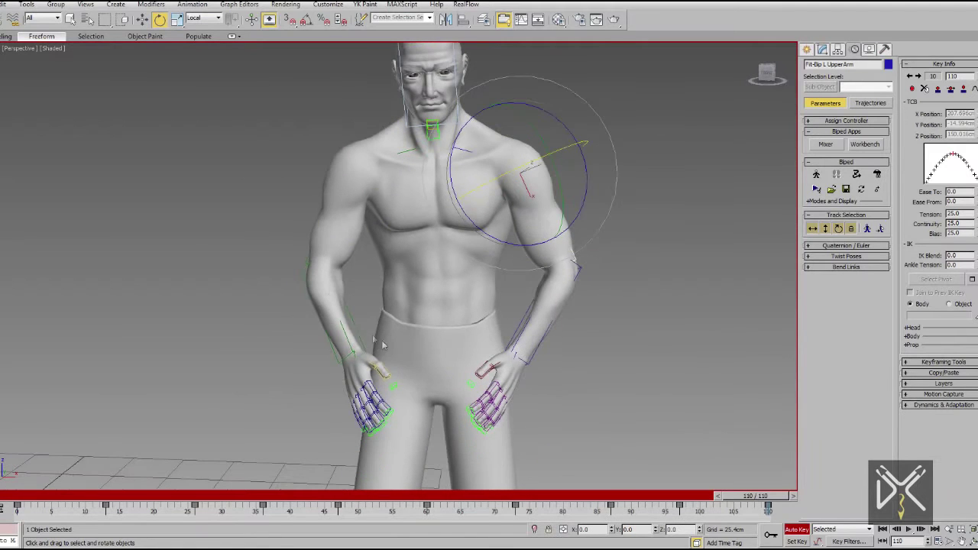
drag(535, 338, 523, 330)
mouse_move(523, 331)
alt+middle_down()
mouse_move(416, 338)
mouse_move(516, 324)
alt+middle_up()
scroll(504, 321, down, 3)
scroll(435, 342, up, 3)
Bring both forearms inward around frame 99 so the arms blend smoothly from the landing into the final pose
drag(754, 496, 683, 502)
ctrl+click(309, 258)
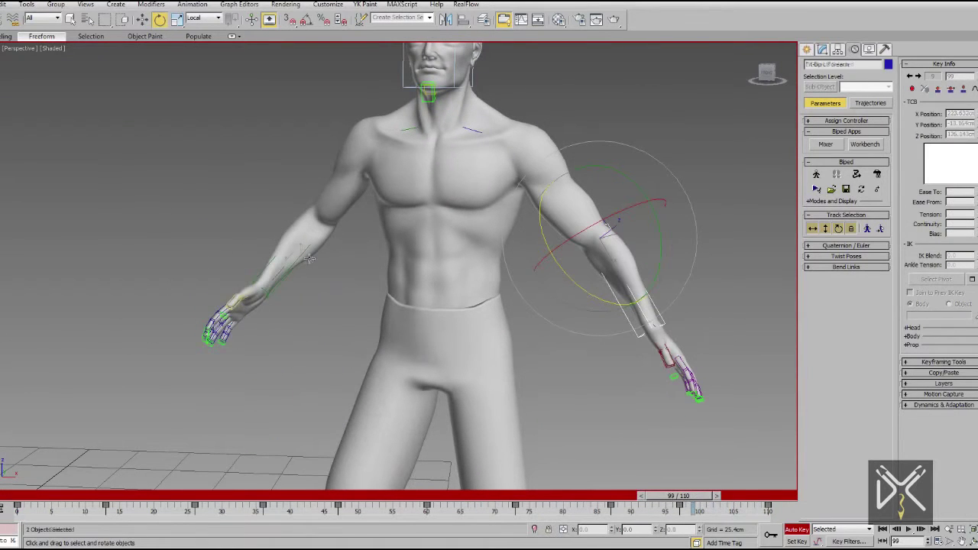
ctrl+click(289, 275)
drag(623, 305, 569, 325)
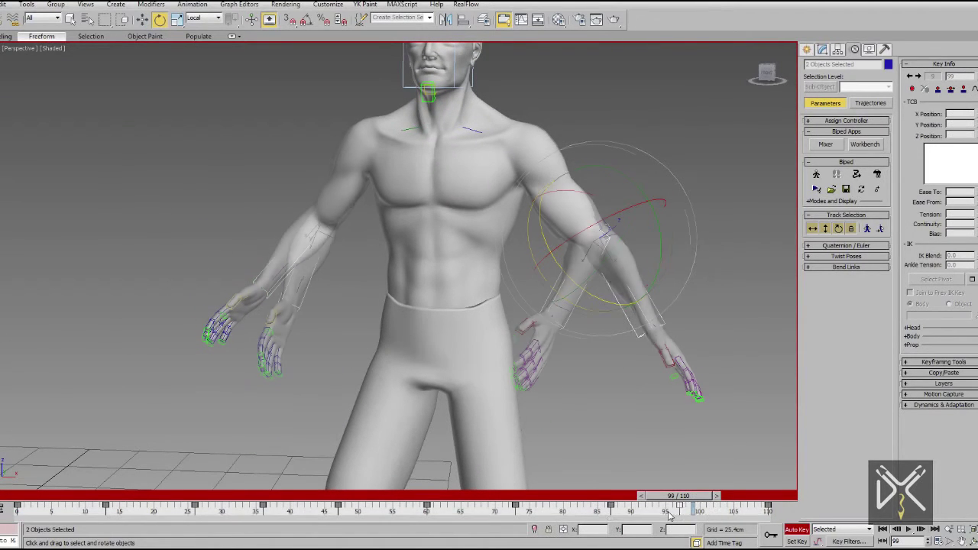
scroll(616, 359, down, 5)
mouse_move(665, 502)
mouse_down()
mouse_move(280, 530)
mouse_move(662, 498)
mouse_up()
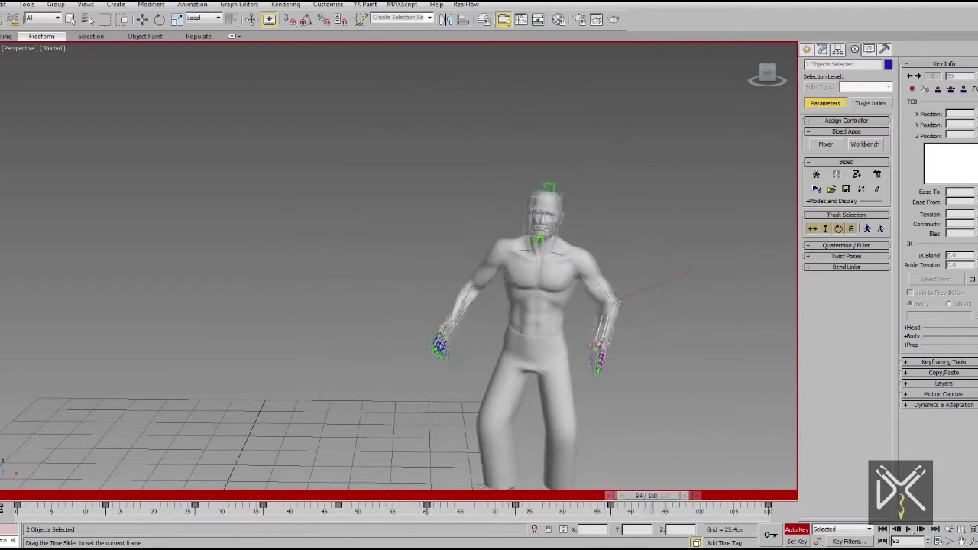
scroll(711, 463, up, 4)
scroll(623, 449, down, 6)
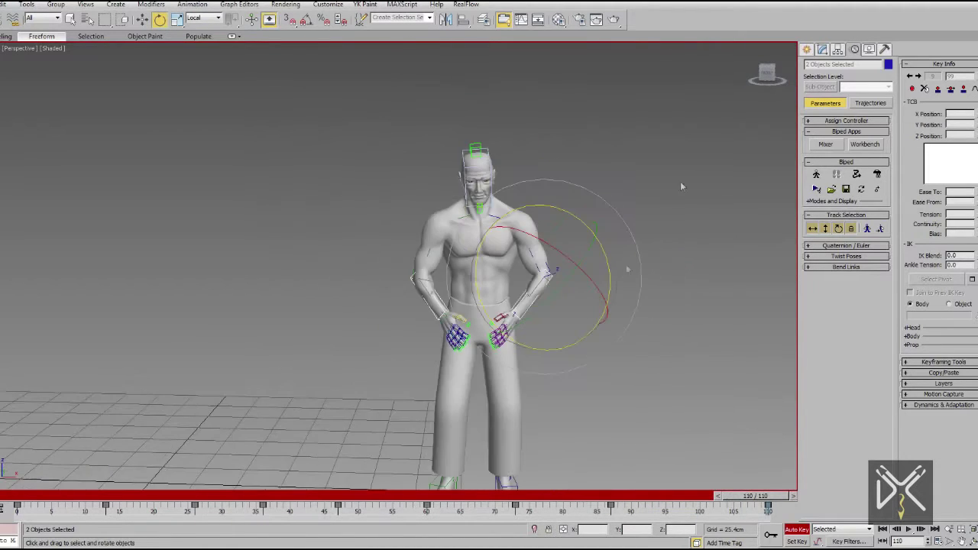
Move the whole biped's final keys from frame 110 to frame 105 and extend the timeline to frame 125
drag(680, 181, 449, 443)
drag(755, 497, 582, 484)
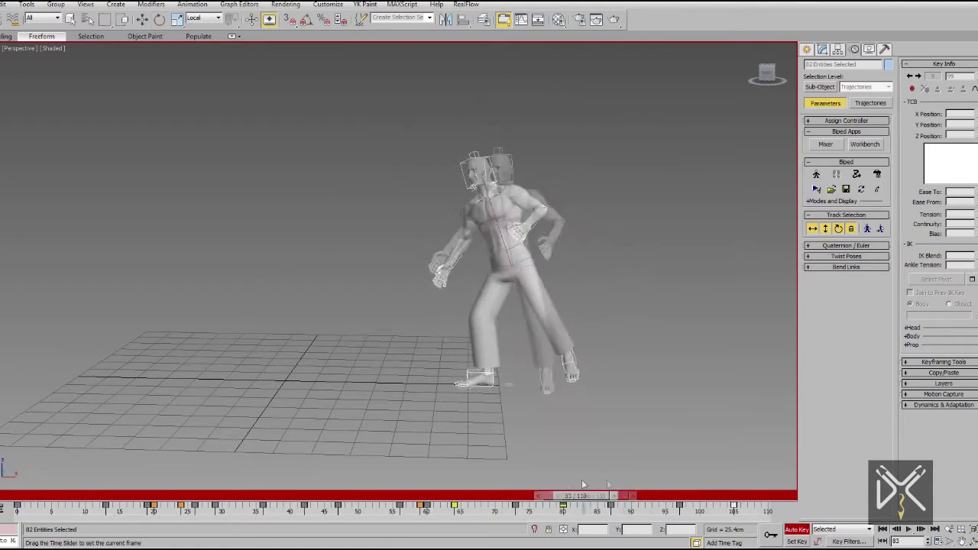
drag(635, 502, 705, 544)
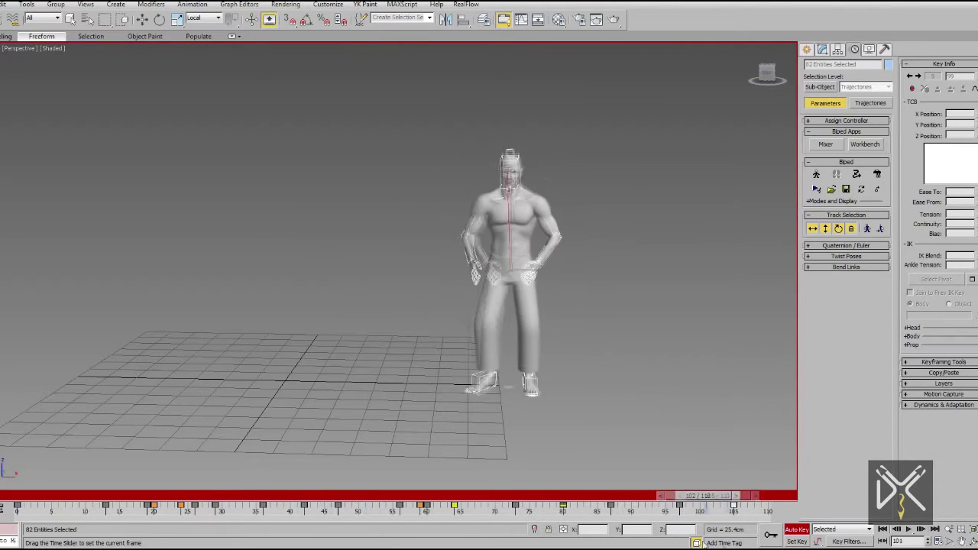
scroll(633, 365, up, 6)
middle_drag(528, 329, 518, 359)
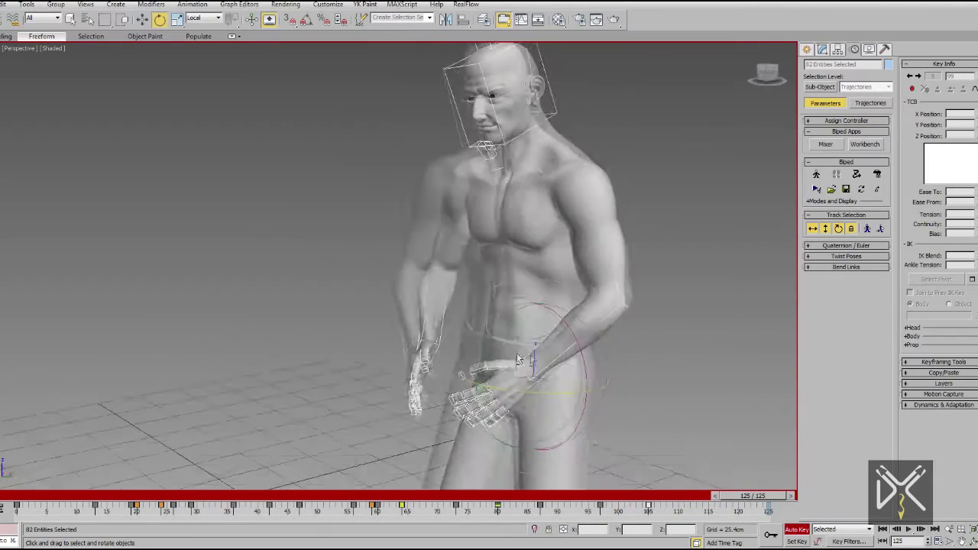
Rotate the torso slightly at frame 125 for the closing pose
key(F3)
click(548, 322)
mouse_move(506, 293)
mouse_down()
mouse_move(499, 302)
mouse_move(506, 240)
mouse_up()
drag(498, 192, 510, 178)
alt+middle_drag(520, 199, 611, 237)
Rotate the left upper arm and forearm at frame 125 so the arm hangs at the body's side
key(F3)
click(670, 274)
key(F3)
key(F3)
drag(665, 238, 617, 286)
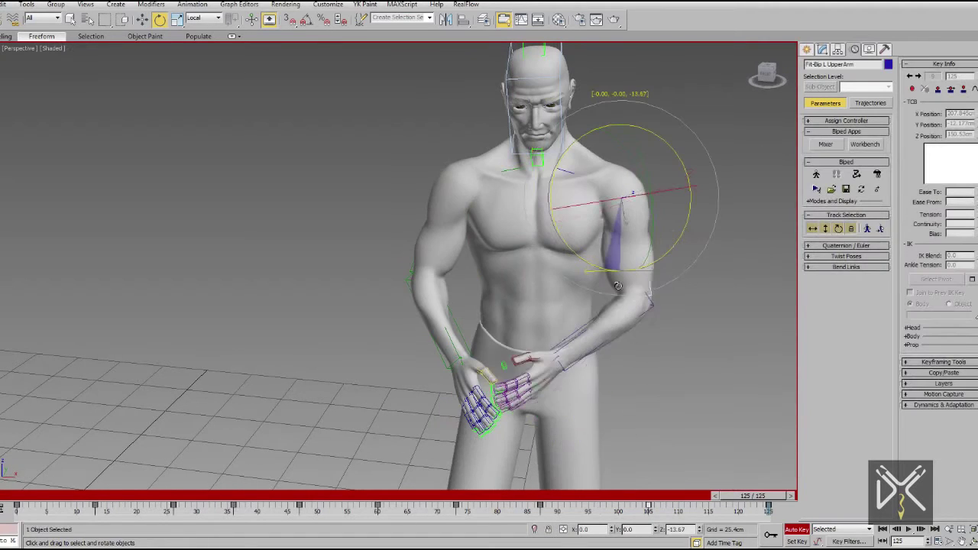
click(645, 319)
mouse_move(641, 371)
mouse_down()
mouse_move(687, 421)
mouse_move(682, 415)
mouse_up()
Rotate the right upper arm and forearm at frame 125 so the arm hangs like the left one
key(F3)
click(448, 247)
key(F3)
click(470, 329)
key(F3)
drag(483, 275, 497, 310)
key(F3)
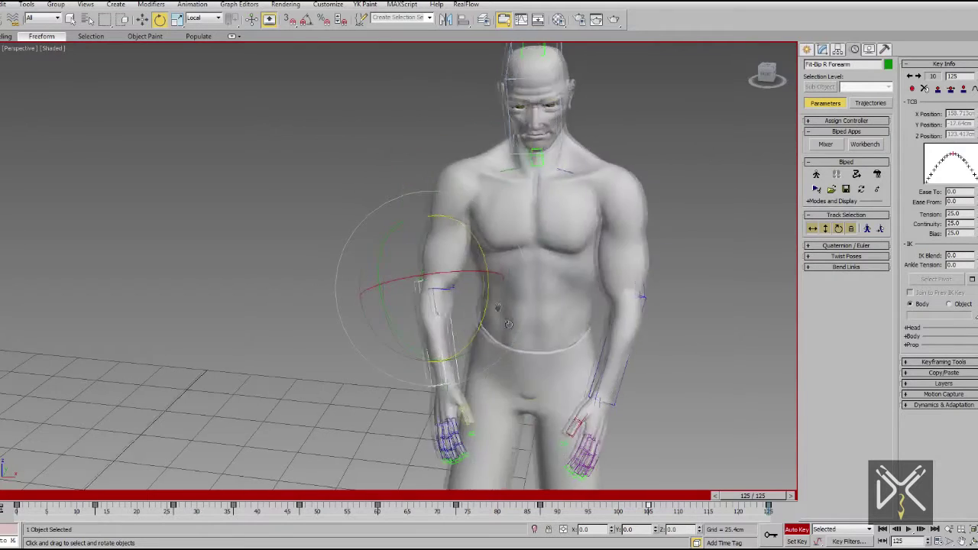
Retime the body's settling key after the landing to frame 102 and check the motion through frame 125
alt+middle_drag(497, 306, 554, 170)
middle_drag(593, 277, 565, 243)
scroll(565, 237, down, 3)
drag(762, 497, 666, 454)
click(838, 228)
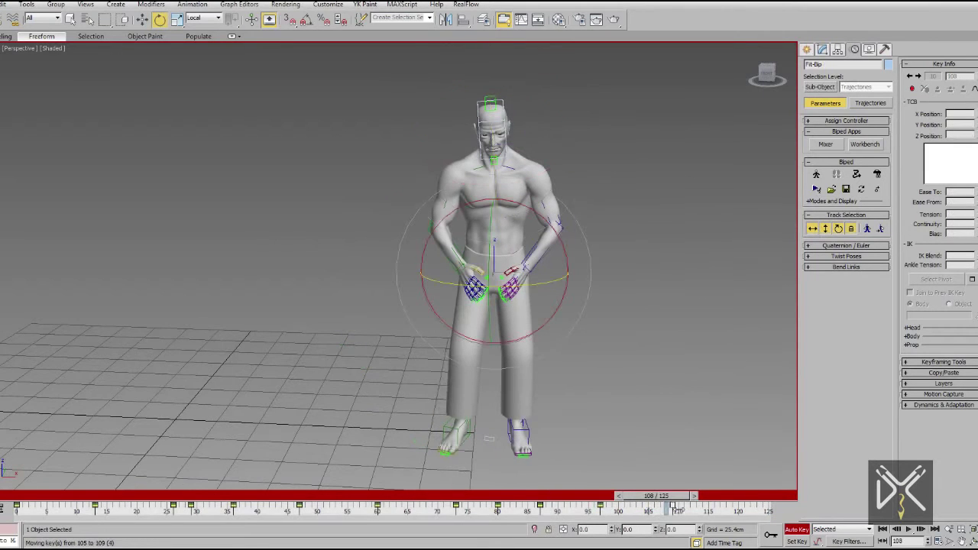
drag(656, 496, 746, 496)
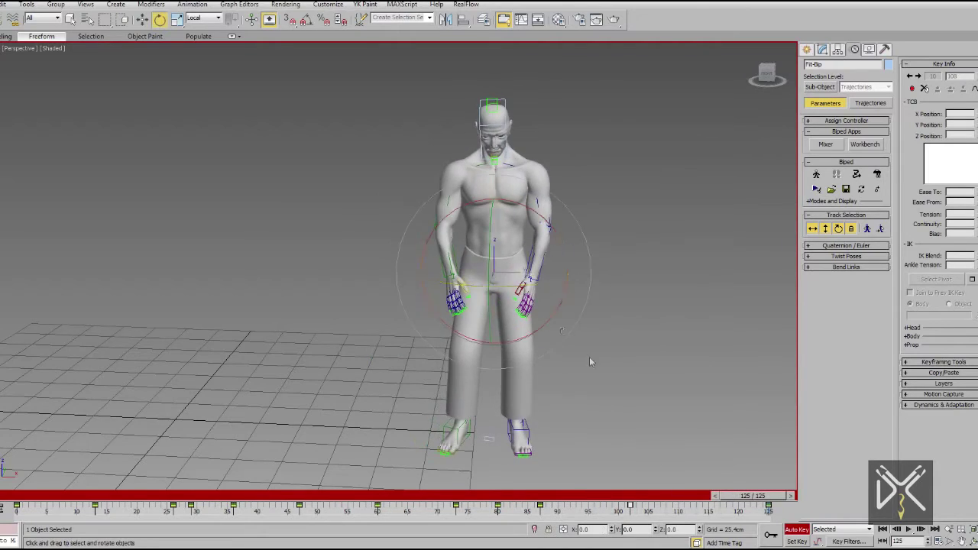
Rotate the neck at frame 125 from the side to adjust the tilt of the head
scroll(510, 165, up, 3)
alt+middle_drag(510, 165, 416, 162)
click(507, 159)
alt+middle_drag(543, 116, 568, 232)
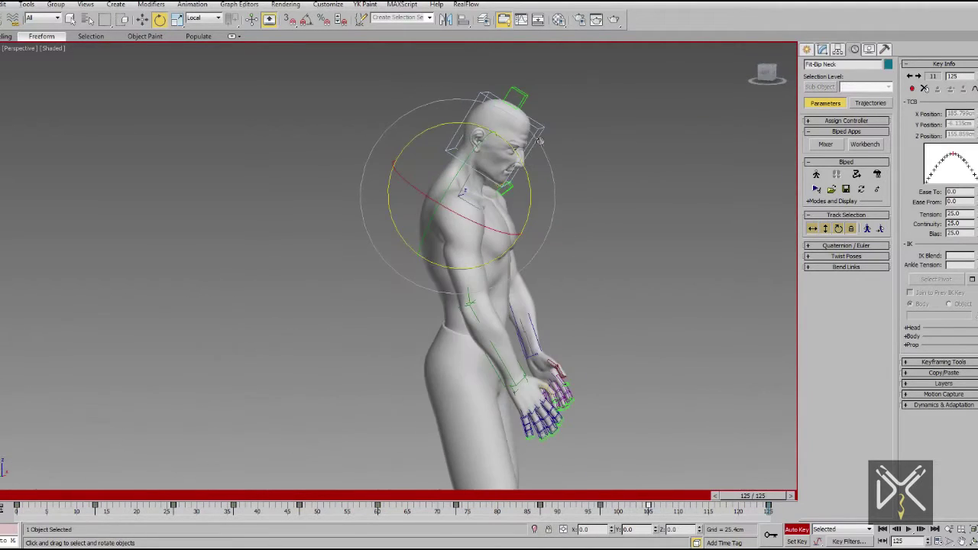
Move the body's landing key from frame 87 to frame 90 and play the animation back
drag(753, 498, 610, 495)
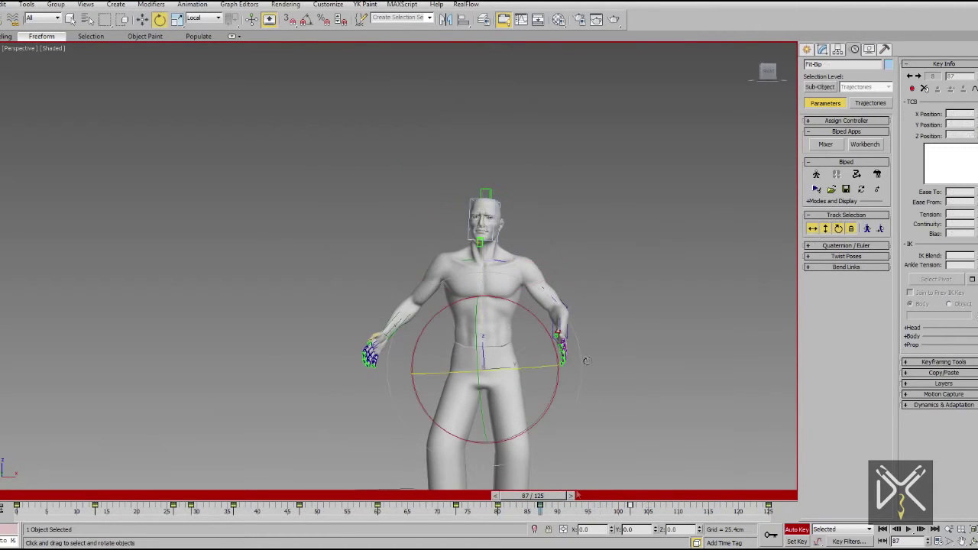
mouse_move(544, 496)
mouse_down()
mouse_move(527, 495)
mouse_move(560, 497)
mouse_up()
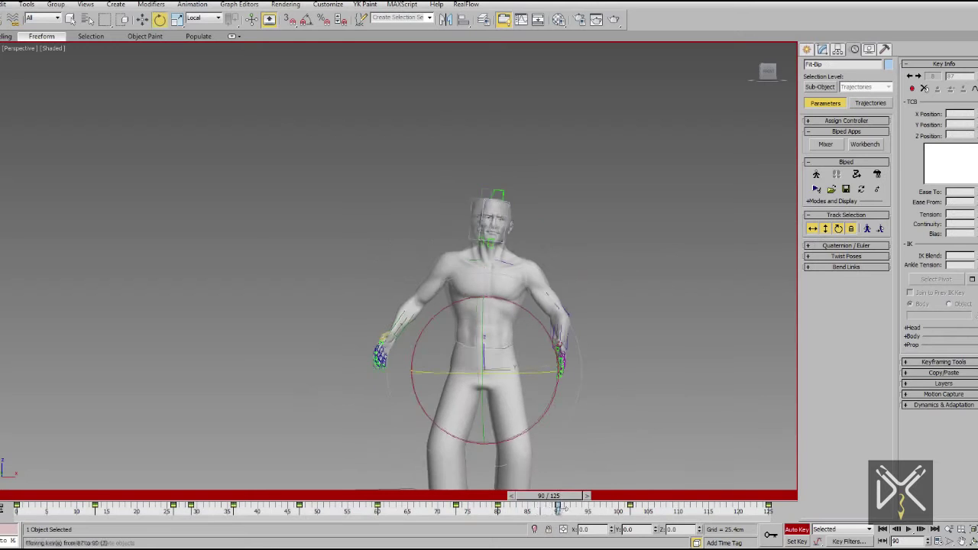
middle_drag(564, 462, 555, 382)
drag(569, 497, 254, 499)
click(910, 531)
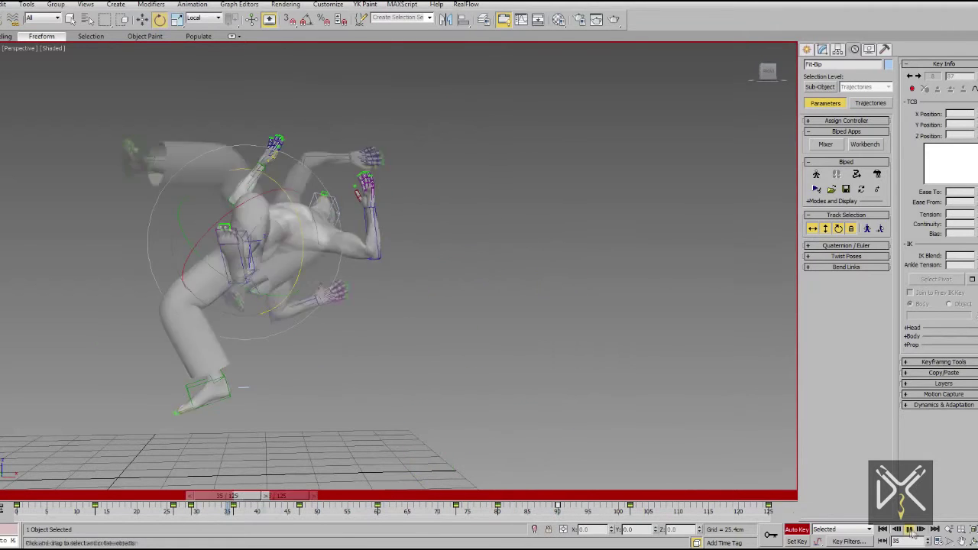
Move the body's settling key after the landing from frame 102 to frame 109 and scrub through the motion
click(910, 531)
drag(650, 496, 674, 511)
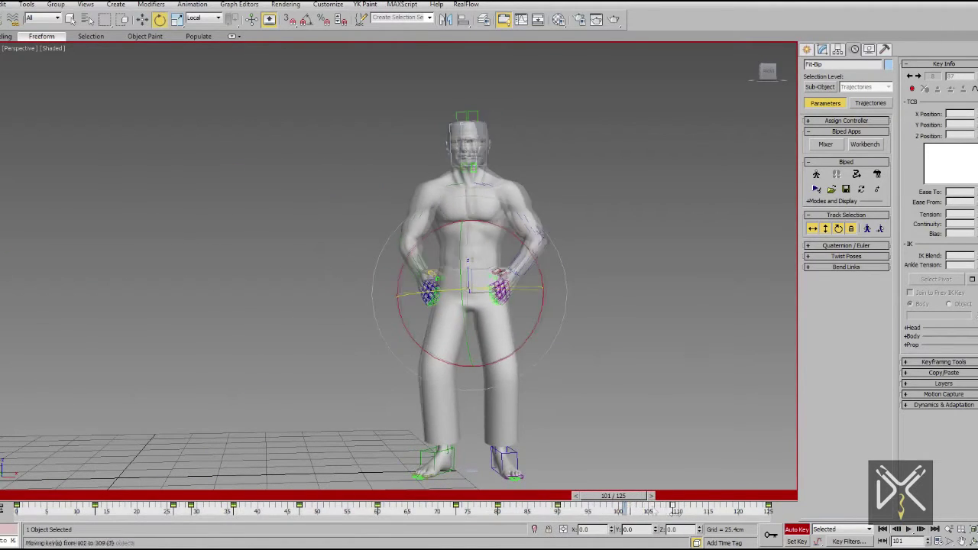
drag(619, 496, 434, 499)
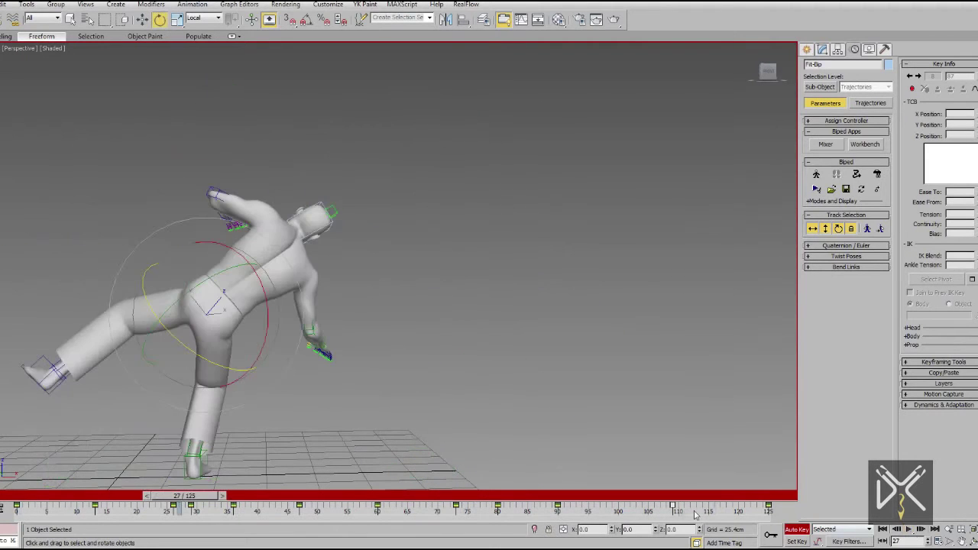
Extend the time range to frame 144, move the whole biped's final pose keys from 125 to 144, and play the animation
drag(428, 337, 466, 366)
ctrl+alt+right_drag(724, 519, 684, 501)
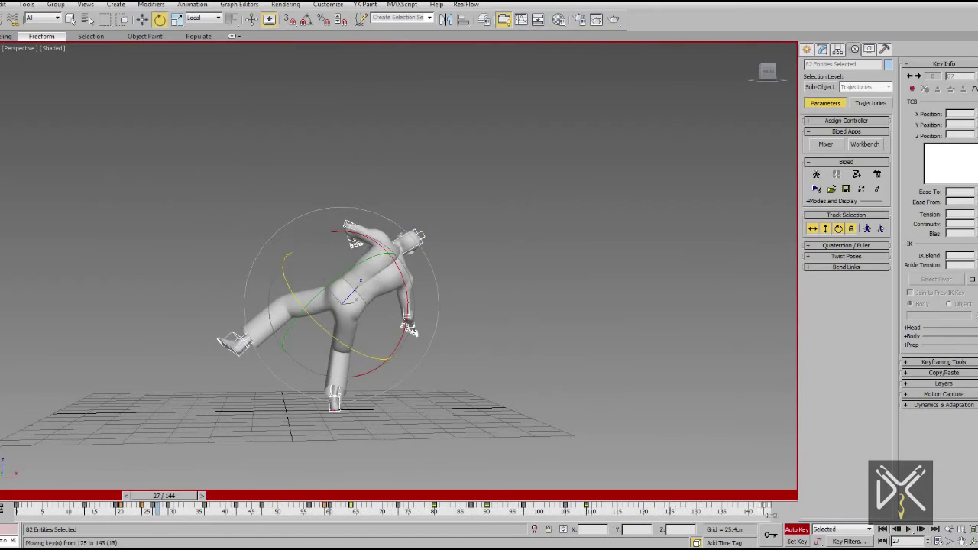
click(909, 529)
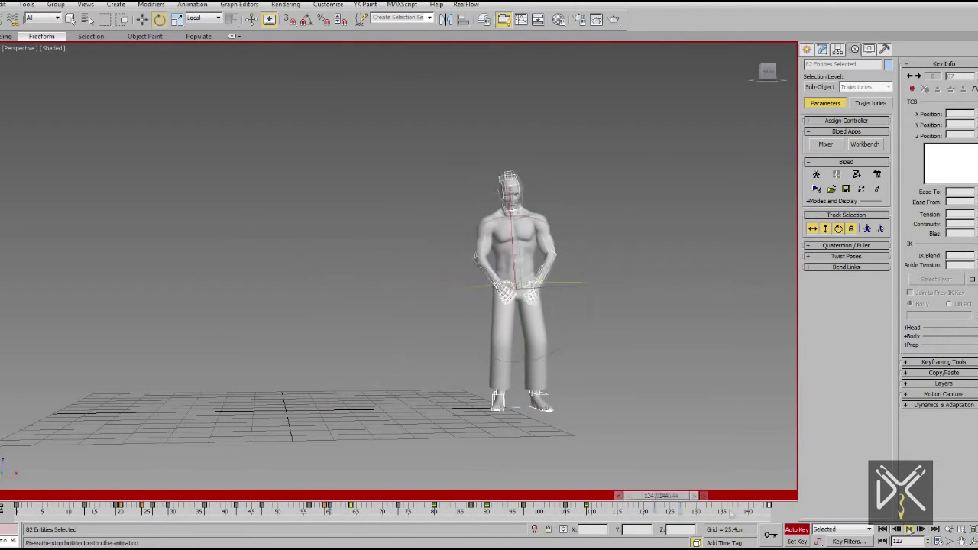
drag(219, 517, 407, 544)
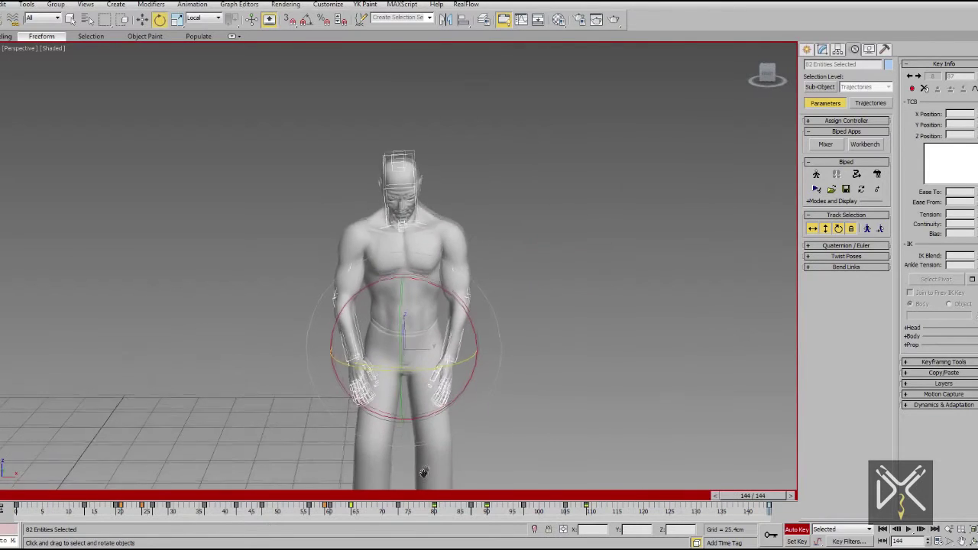
Select the biped's body at frame 109 and check its motion from the landing to the final standing pose
drag(744, 497, 599, 514)
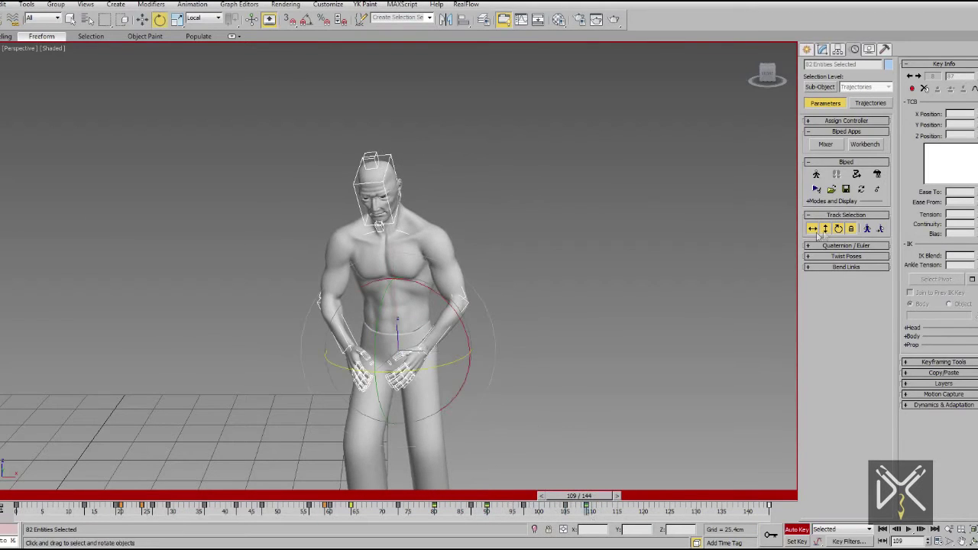
click(816, 232)
alt+middle_drag(545, 326, 475, 329)
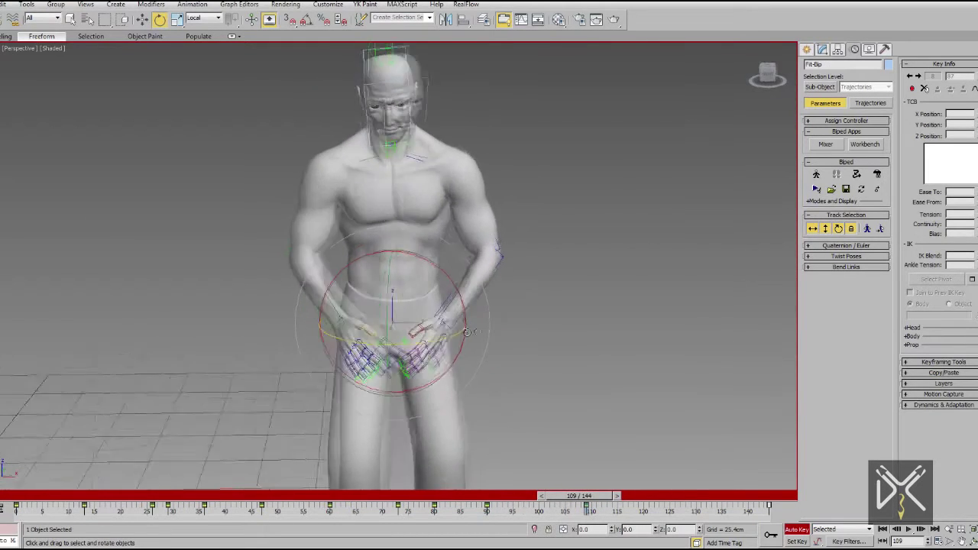
scroll(468, 332, down, 4)
drag(586, 498, 380, 506)
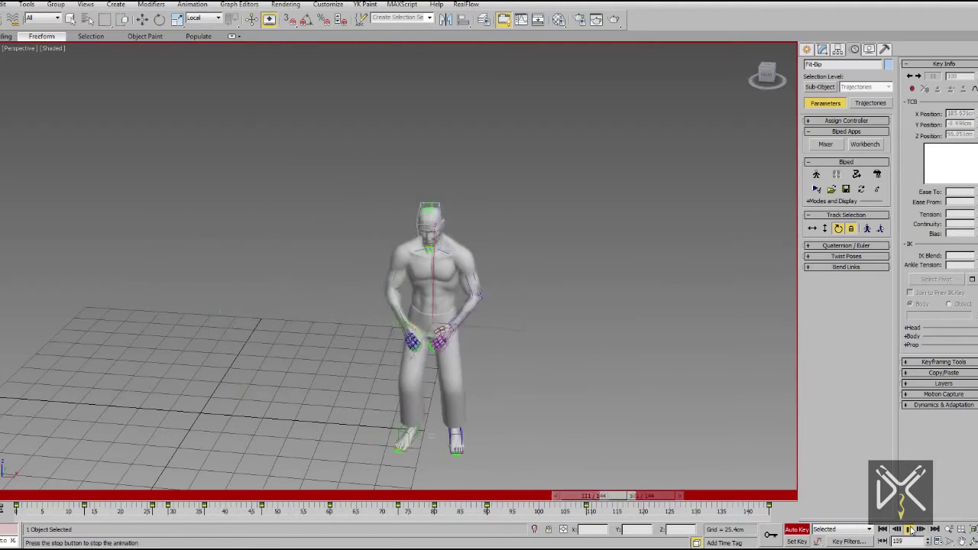
click(910, 529)
Select the whole biped's keys from frame 56 to 109, shift them two frames earlier, and play the animation back
drag(515, 495, 334, 496)
drag(317, 532, 301, 545)
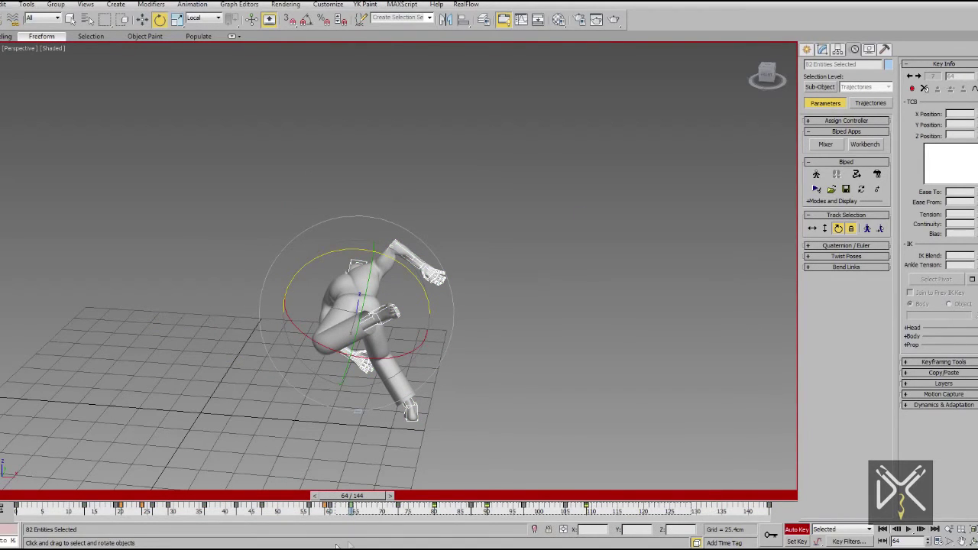
drag(353, 496, 207, 505)
click(908, 528)
drag(455, 521, 277, 486)
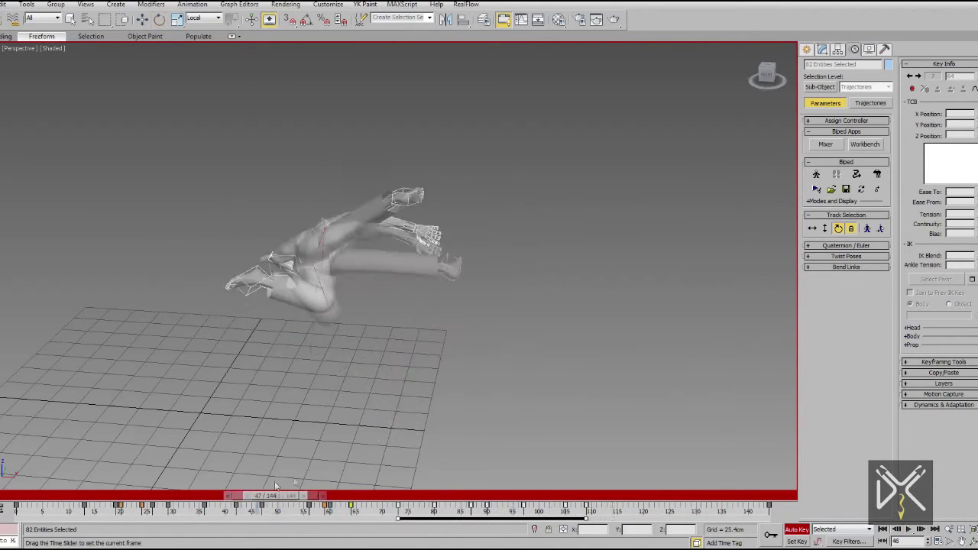
drag(307, 517, 447, 529)
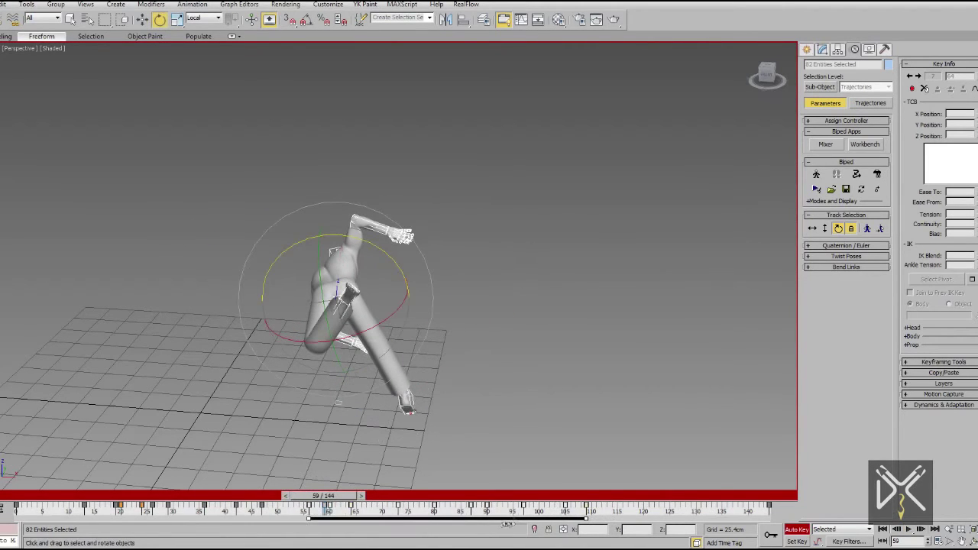
drag(324, 496, 163, 498)
click(908, 530)
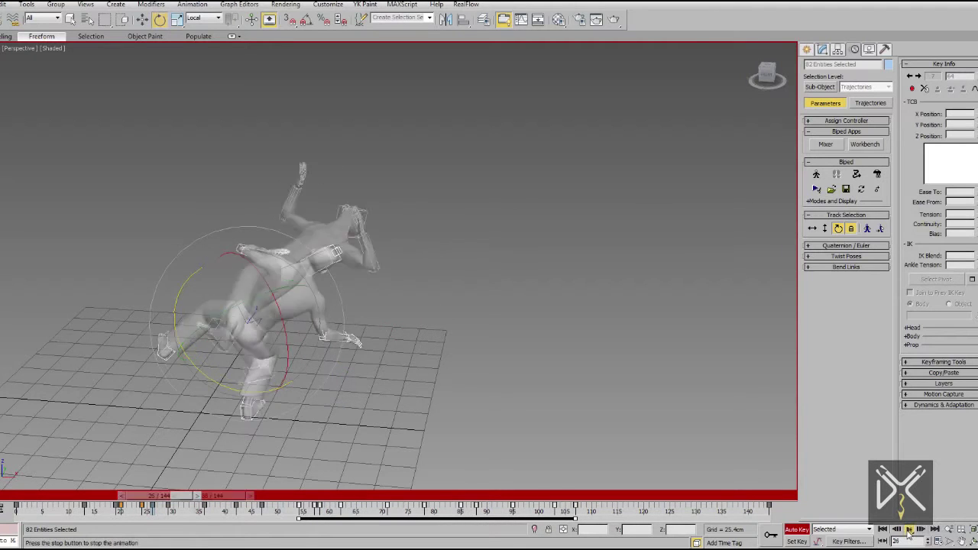
click(908, 530)
Move the body's key from frame 71 to frame 66 and play the animation back
drag(560, 497, 355, 509)
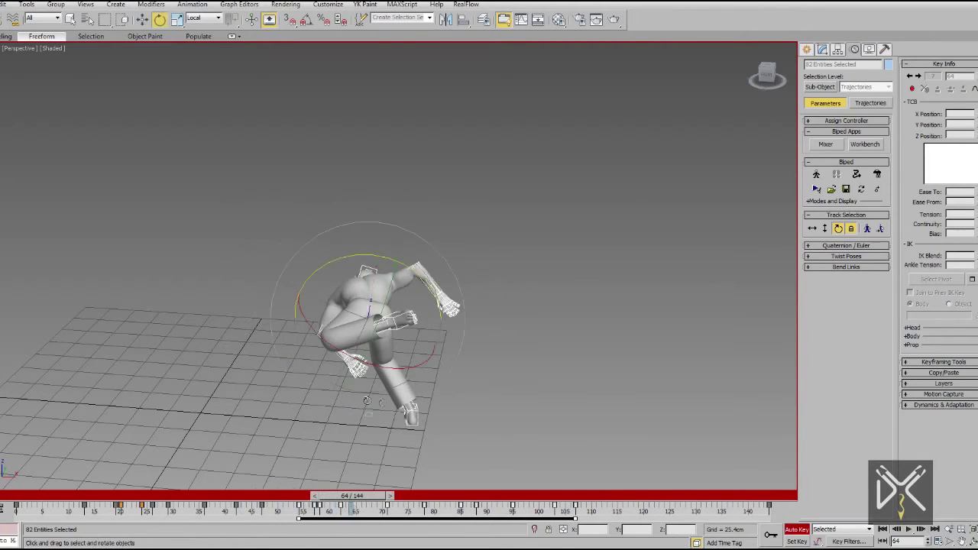
alt+middle_drag(367, 401, 413, 404)
scroll(413, 403, up, 2)
click(813, 230)
drag(368, 499, 392, 503)
drag(434, 230, 463, 333)
drag(383, 501, 233, 498)
click(909, 531)
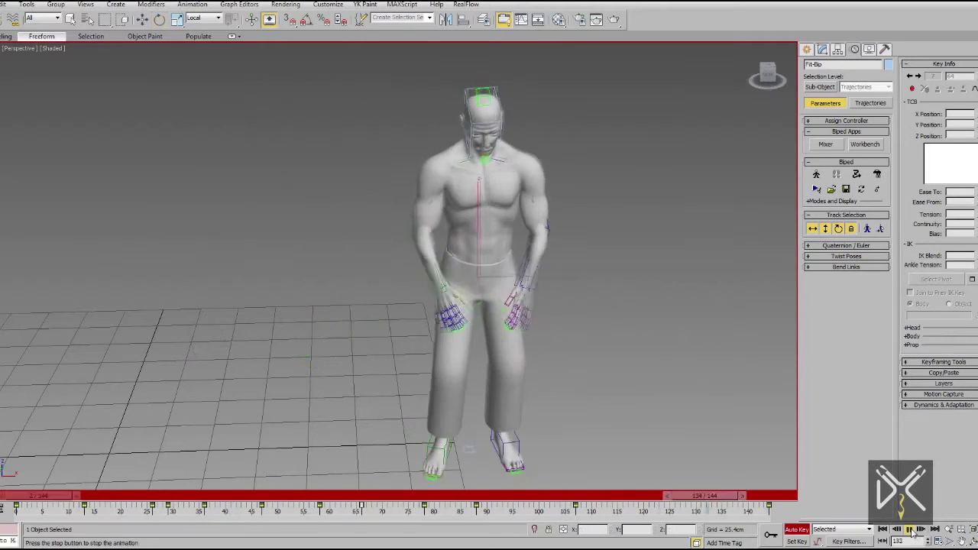
click(909, 530)
Move the body's settling key from frame 107 to frame 101 and play the animation back
drag(691, 497, 406, 490)
drag(576, 509, 562, 510)
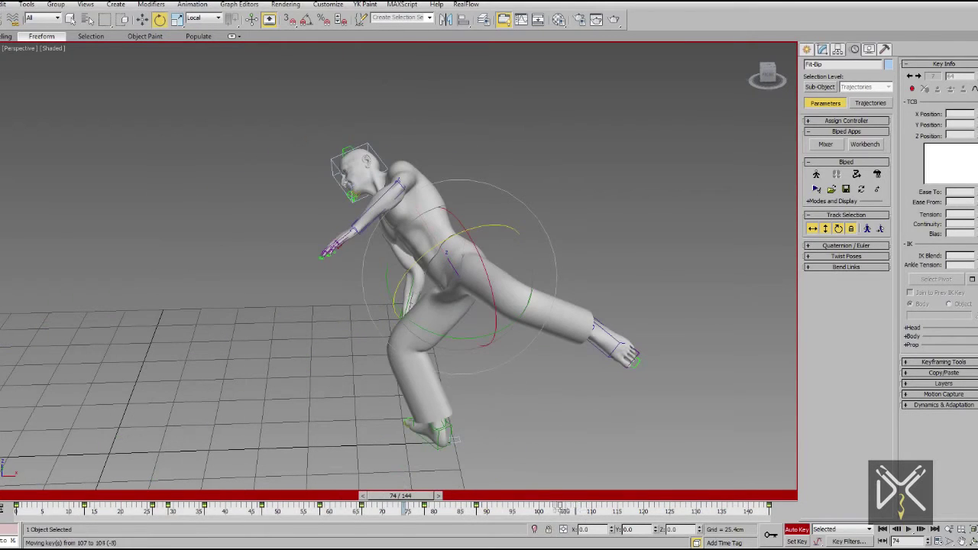
click(912, 533)
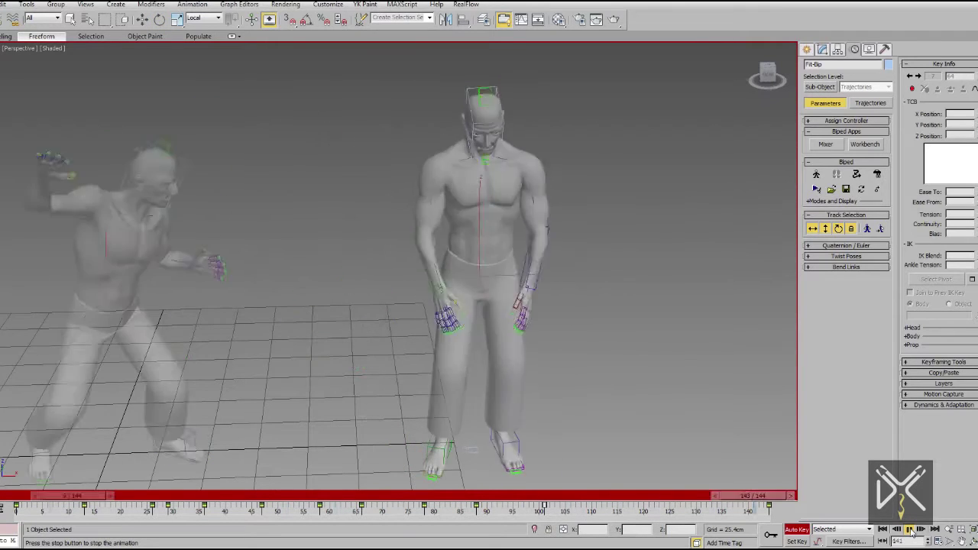
click(911, 533)
Retime the body's settling key to frame 111 and its landing key from 88 to 93, playing back the result
drag(411, 497, 225, 501)
click(908, 529)
drag(735, 500, 614, 502)
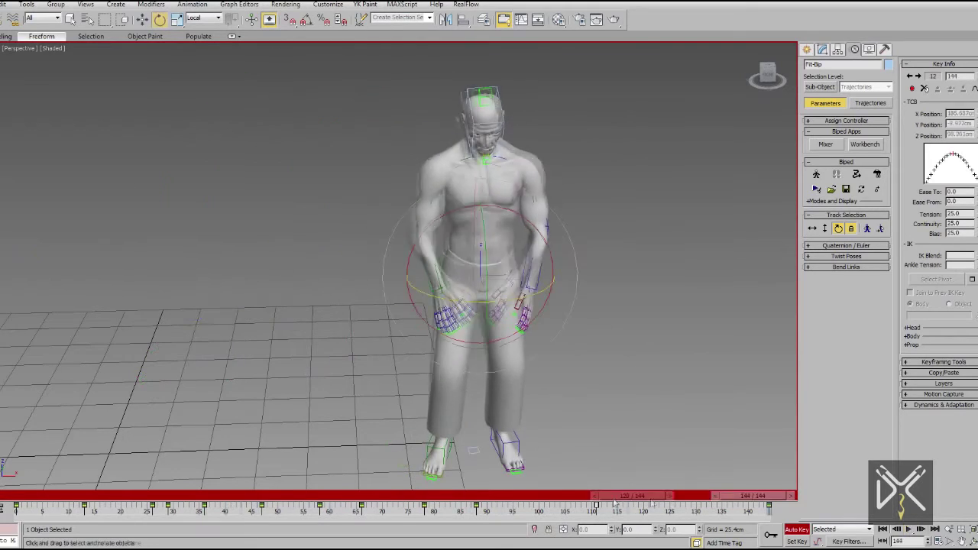
alt+middle_drag(550, 327, 540, 316)
drag(542, 499, 505, 511)
click(909, 529)
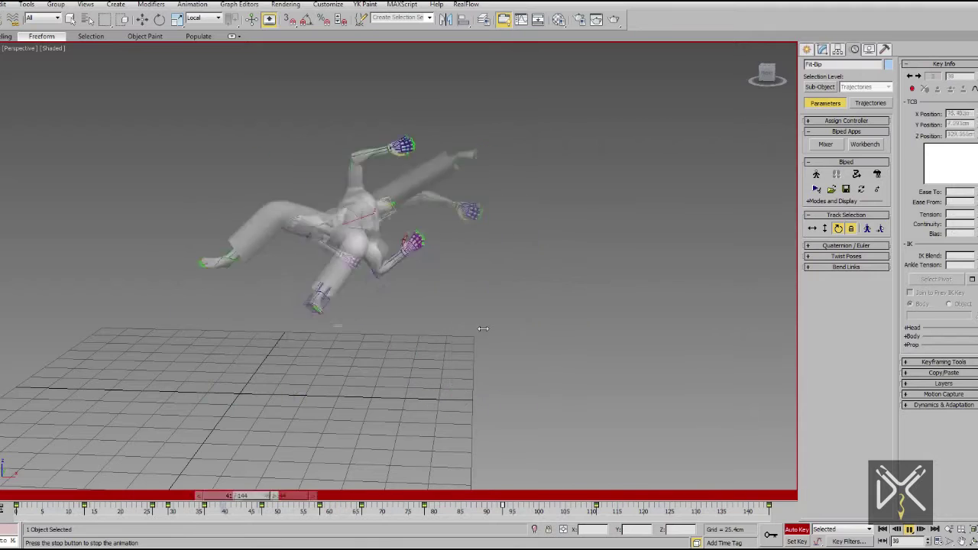
Select the right foot after the landing and play the animation from the start to check the motion
drag(451, 499, 572, 495)
click(460, 402)
key(w)
drag(628, 465, 17, 505)
click(910, 532)
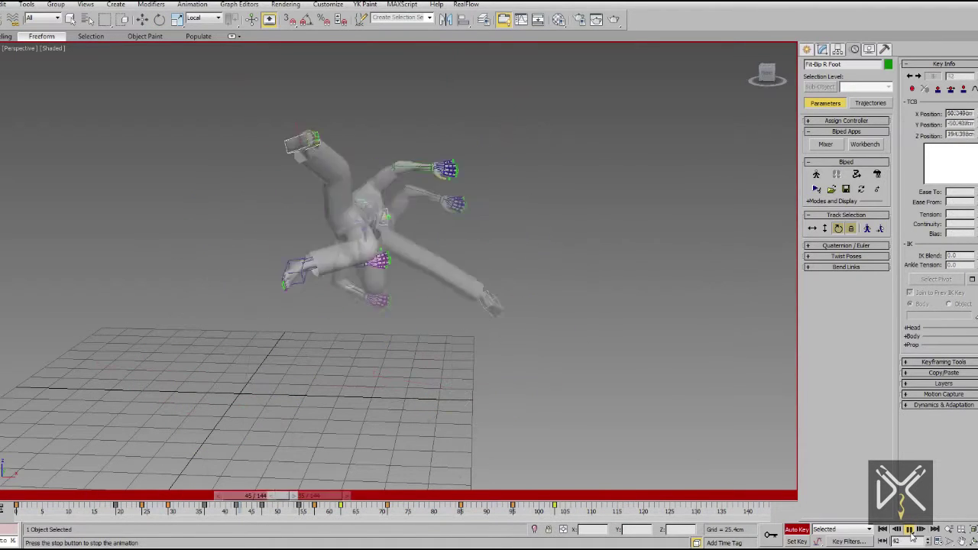
click(911, 534)
Clear the selection and examine the final standing pose at frame 144 up close
click(144, 21)
alt+middle_drag(466, 325, 424, 309)
click(511, 324)
middle_drag(507, 461, 477, 471)
drag(26, 496, 593, 549)
scroll(482, 349, up, 8)
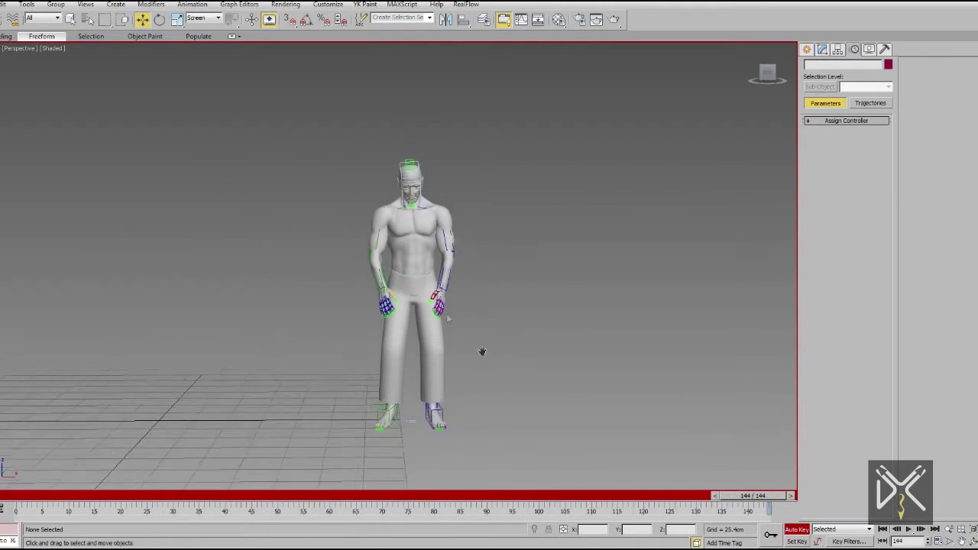
Select the right hand's finger bones in wireframe and rotate them at frame 103 to curl the fingers into a fist
click(370, 299)
key(F3)
click(577, 305)
mouse_move(577, 305)
alt+middle_down()
mouse_move(512, 328)
mouse_move(585, 307)
alt+middle_up()
scroll(424, 309, up, 3)
drag(327, 373, 324, 376)
alt+middle_drag(325, 374, 292, 243)
drag(753, 496, 555, 501)
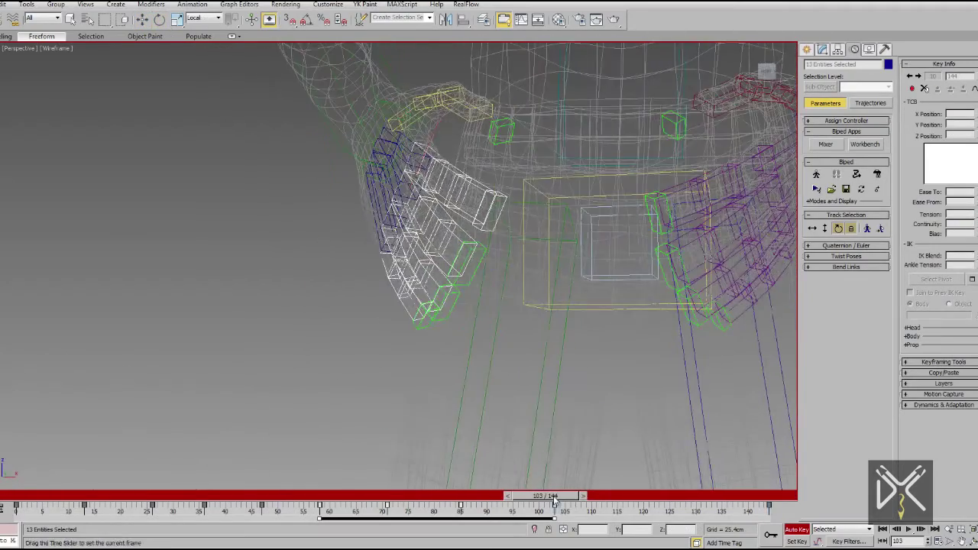
middle_drag(428, 248, 381, 336)
key(F3)
alt+middle_drag(466, 321, 385, 388)
drag(381, 378, 422, 376)
alt+middle_drag(425, 373, 438, 321)
alt+middle_drag(441, 359, 474, 350)
Rotate the right thumb's joints at frame 103 to bend the thumb over the fist
click(445, 248)
drag(432, 195, 442, 230)
alt+middle_drag(451, 336, 454, 293)
scroll(453, 294, up, 4)
drag(399, 205, 399, 213)
alt+middle_drag(428, 315, 456, 307)
drag(395, 201, 403, 214)
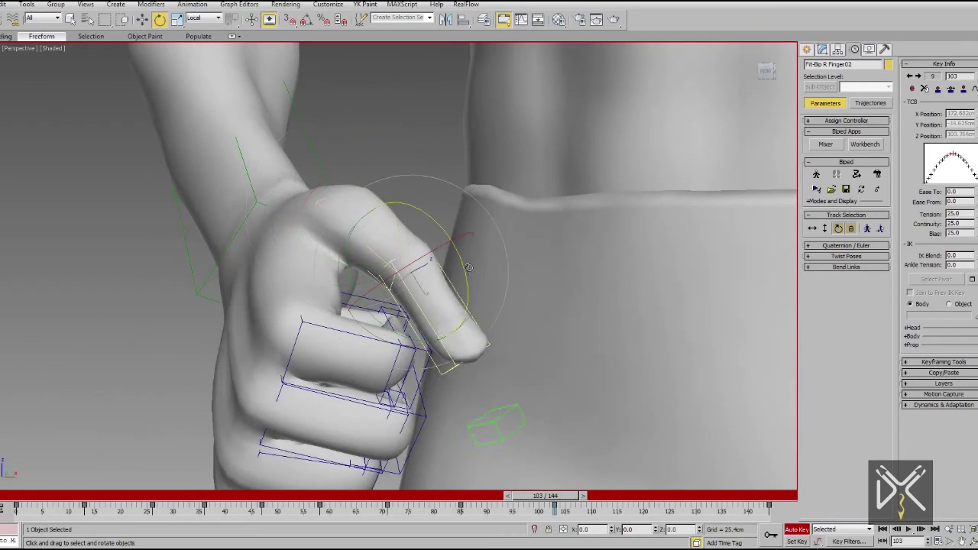
drag(468, 267, 469, 276)
Refine the right fist at frame 103 with a small rotation of a further finger bone
scroll(468, 275, down, 5)
alt+middle_drag(462, 283, 453, 260)
scroll(443, 298, up, 2)
click(411, 324)
key(F3)
click(442, 339)
key(F3)
drag(447, 386, 449, 388)
Select the right hand bone and rotate the wrist at frame 103 to adjust the direction of the fist
scroll(449, 389, down, 5)
scroll(439, 366, up, 2)
alt+middle_drag(428, 340, 399, 370)
click(380, 329)
key(F3)
click(371, 353)
key(F3)
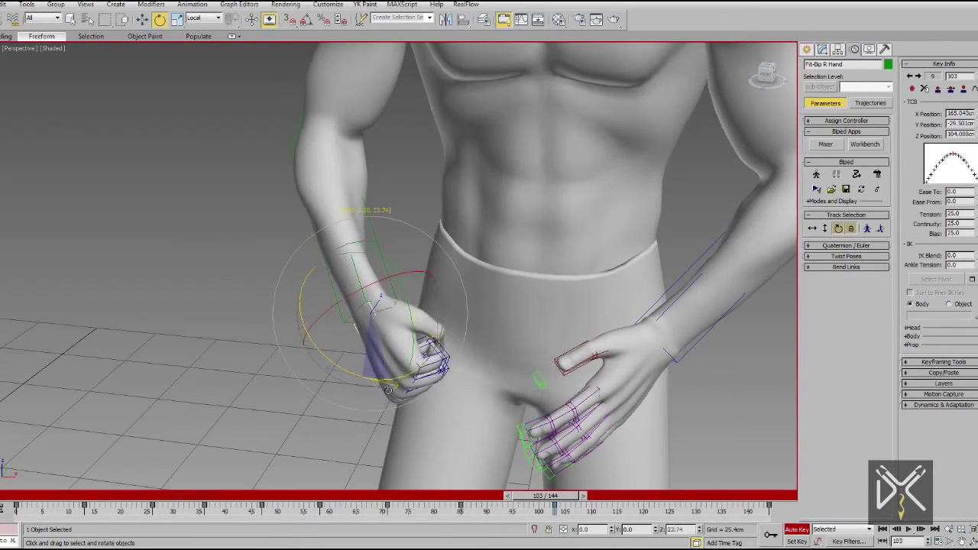
drag(432, 298, 431, 299)
Copy the right fingers' fist posture at frame 103 and paste it onto both hands, including at frame 144
alt+middle_drag(430, 300, 384, 329)
key(F3)
click(365, 312)
double_click(361, 327)
click(946, 373)
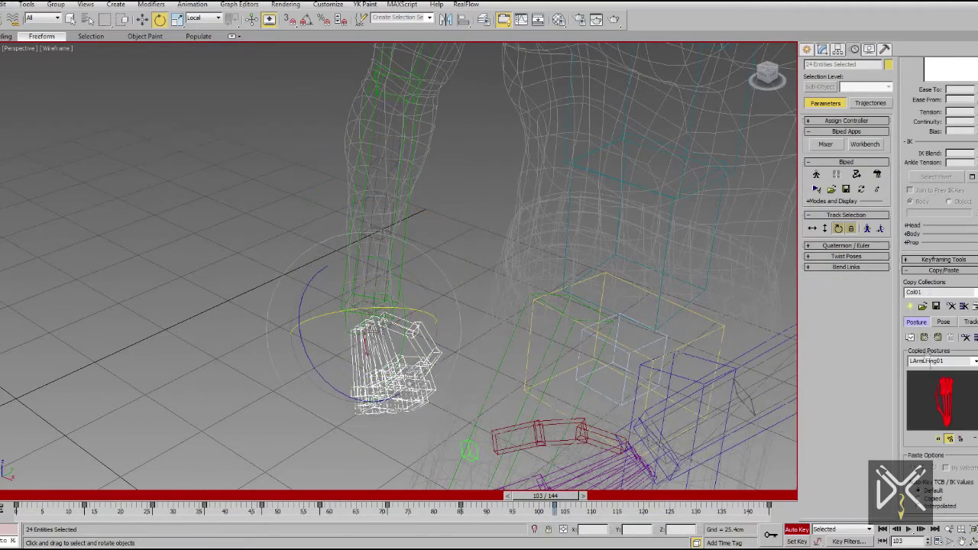
scroll(730, 371, down, 3)
drag(563, 496, 783, 495)
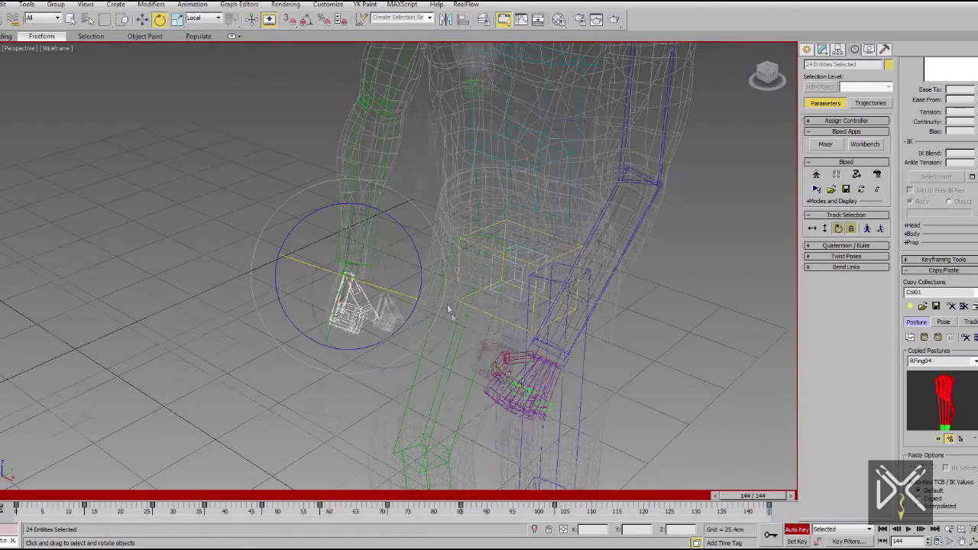
scroll(449, 309, down, 4)
alt+middle_drag(449, 309, 498, 324)
key(F3)
mouse_move(749, 496)
mouse_down()
mouse_move(504, 475)
mouse_move(498, 454)
mouse_move(764, 450)
mouse_up()
Rotate the left and right forearms at frame 144 so the fists hang evenly beside the hips
key(e)
click(531, 245)
drag(512, 260, 529, 268)
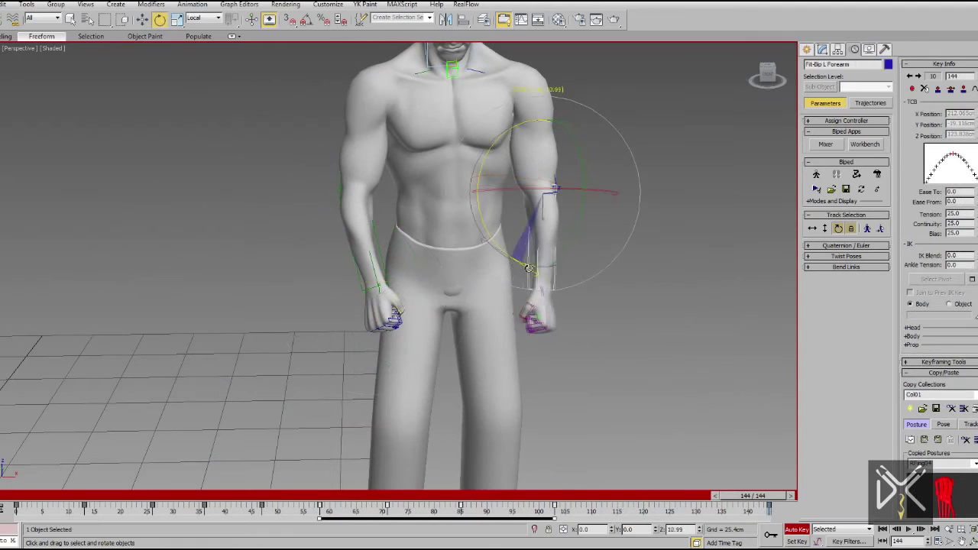
drag(405, 256, 400, 262)
Select the head at frame 144, examine the final pose, and play the animation from the start
alt+middle_drag(401, 262, 412, 233)
scroll(428, 191, down, 1)
click(463, 67)
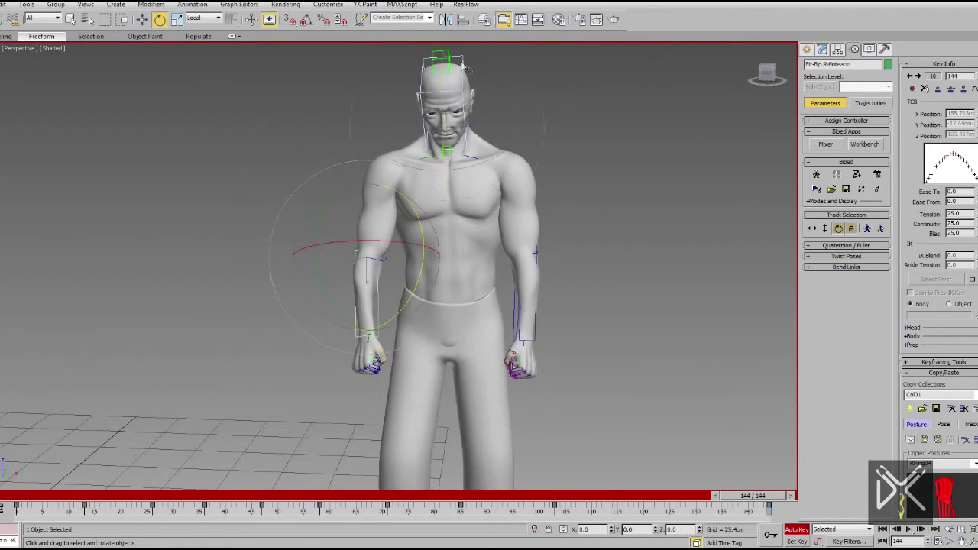
alt+middle_drag(495, 192, 457, 204)
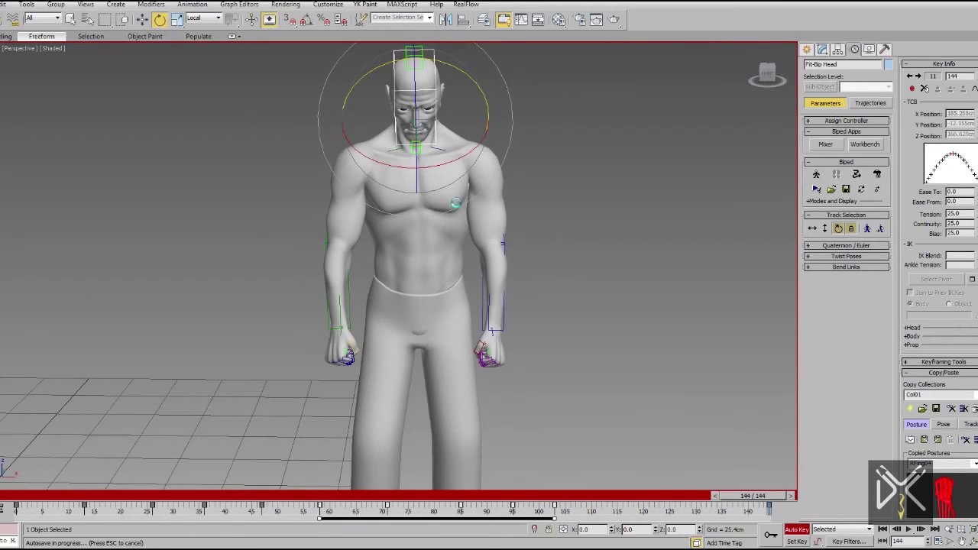
click(583, 515)
middle_drag(487, 283, 475, 337)
mouse_move(476, 336)
alt+middle_down()
mouse_move(540, 344)
mouse_move(474, 354)
alt+middle_up()
drag(729, 496, 4, 496)
middle_drag(336, 398, 413, 333)
scroll(411, 332, down, 2)
click(909, 529)
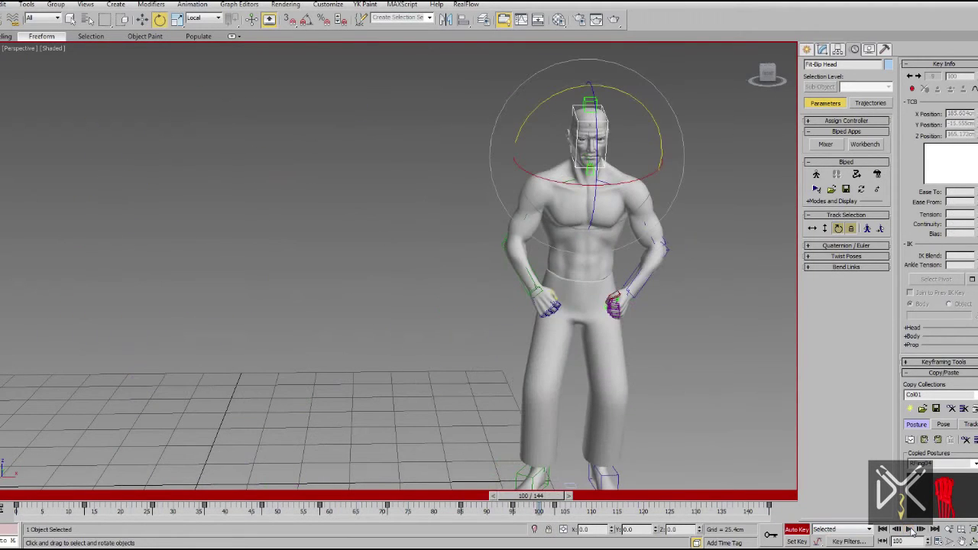
Bring the full range of movement into view and play the animation again from frame 0
drag(531, 496, 154, 496)
middle_drag(372, 367, 410, 334)
middle_drag(409, 396, 404, 408)
scroll(388, 418, down, 3)
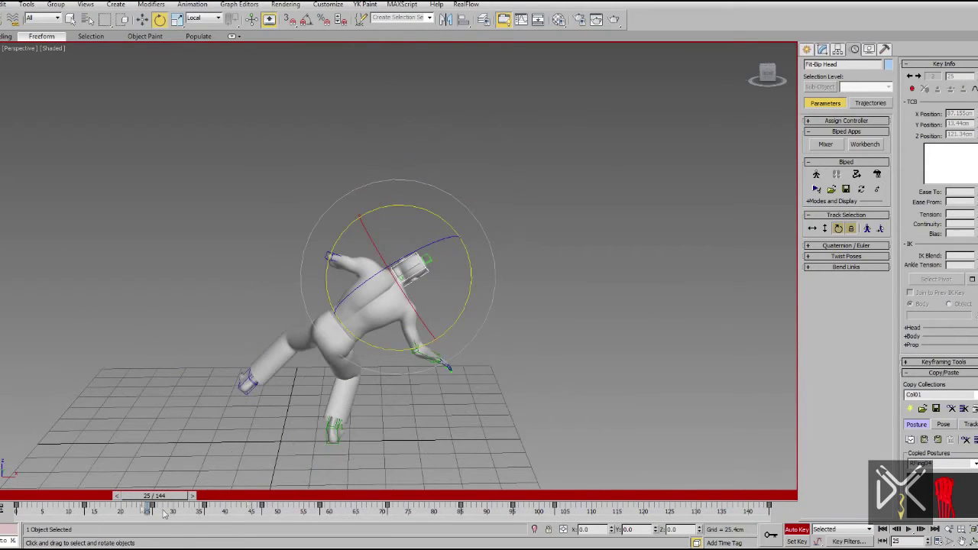
click(10, 496)
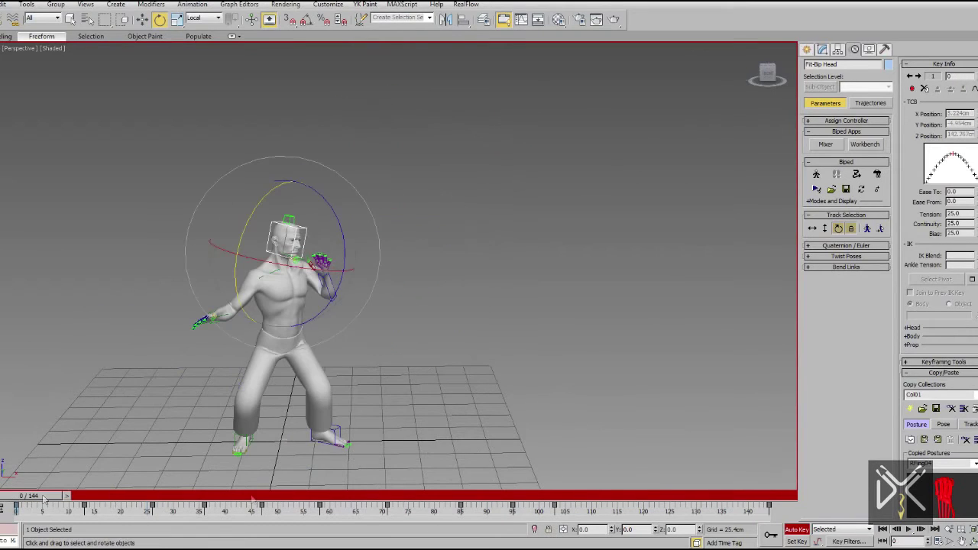
click(908, 535)
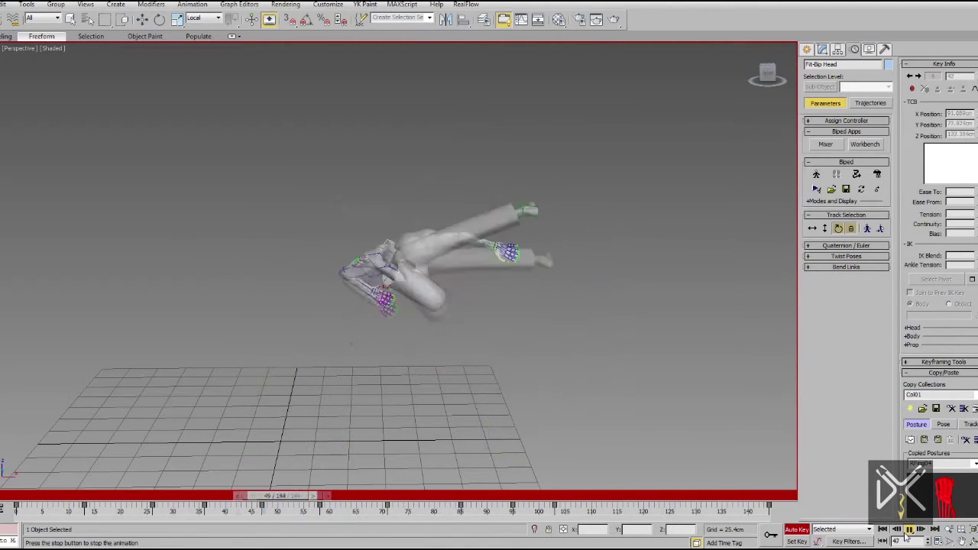
click(907, 535)
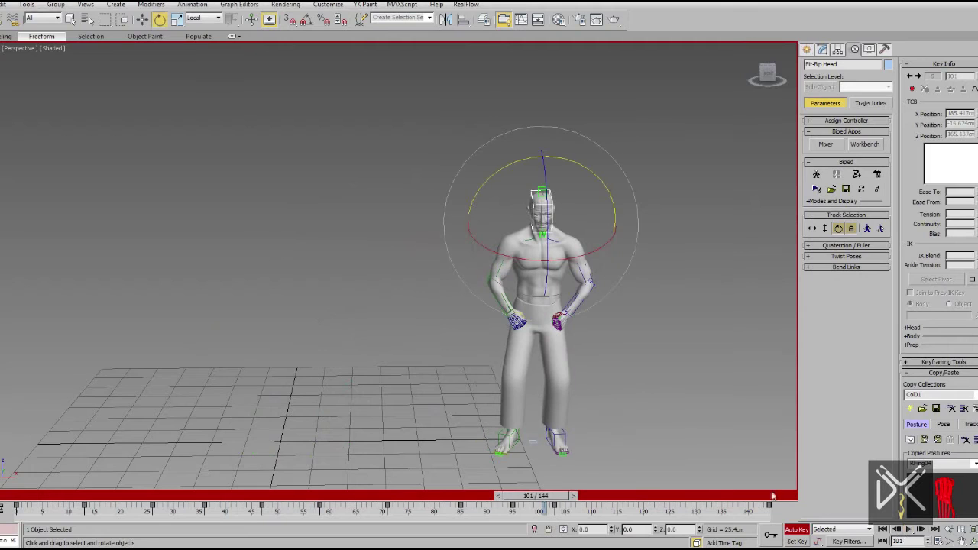
Turn off automatic keying, leave the biped motion settings, and play the finished animation from frame 0
click(797, 529)
click(807, 50)
middle_drag(711, 367, 692, 315)
drag(510, 496, 27, 498)
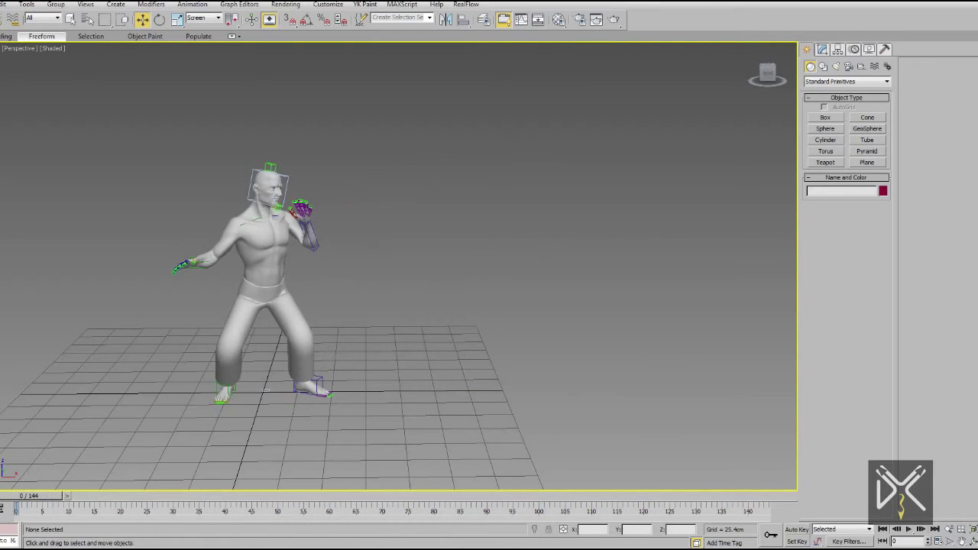
click(909, 529)
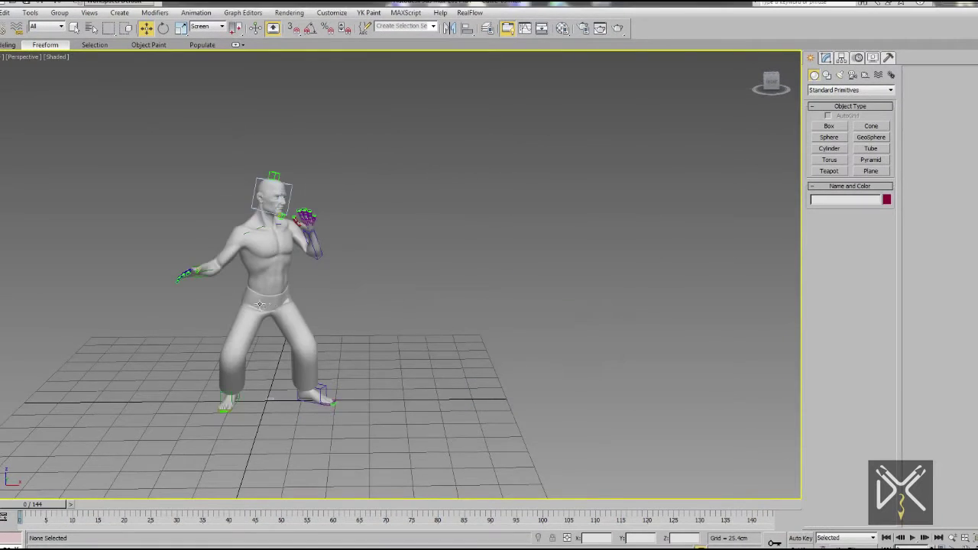
Select the character's trousers, open their modifier settings, and display edged faces over the shaded meshes
scroll(383, 332, up, 5)
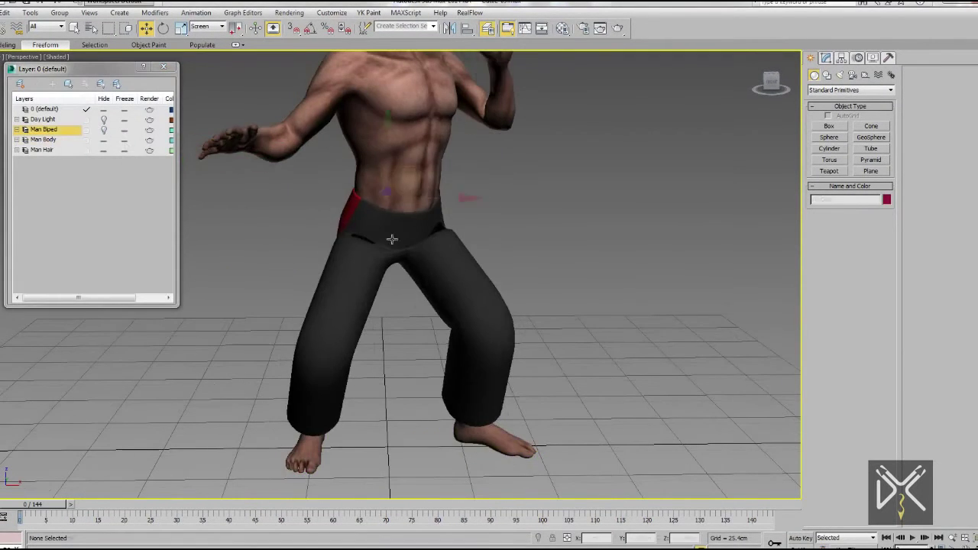
click(393, 219)
click(826, 58)
scroll(435, 284, up, 3)
key(F4)
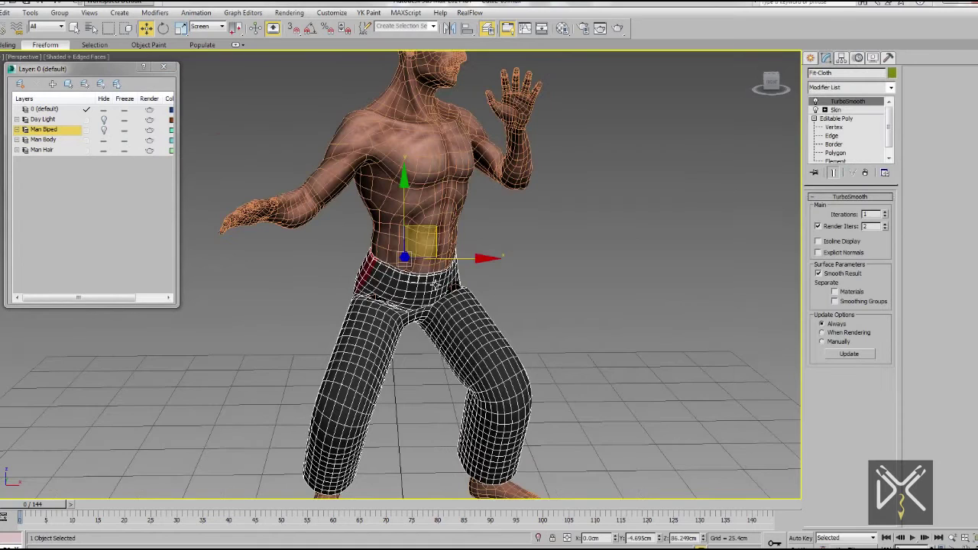
Show the Man Biped layer and hide the Man Body layer so only the skeleton is displayed
scroll(184, 424, down, 4)
click(104, 130)
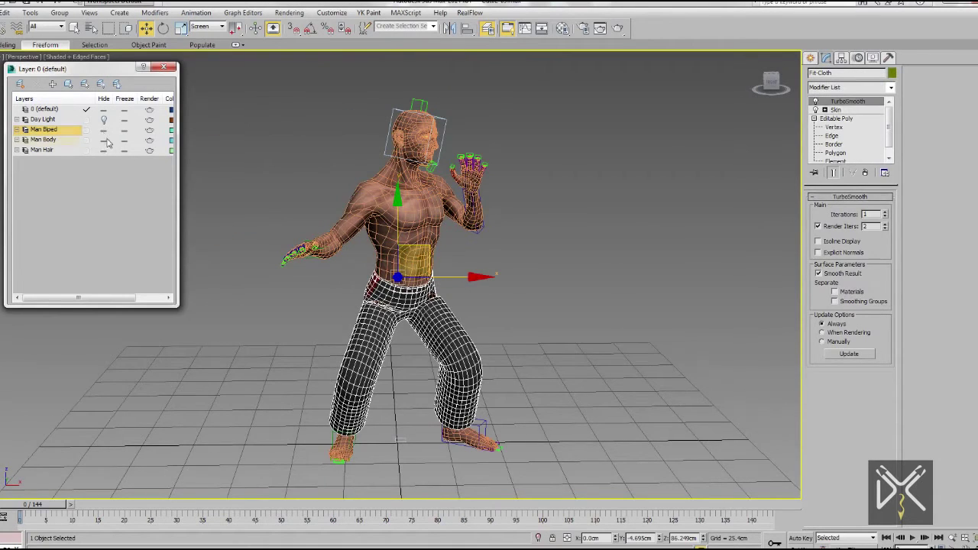
click(104, 140)
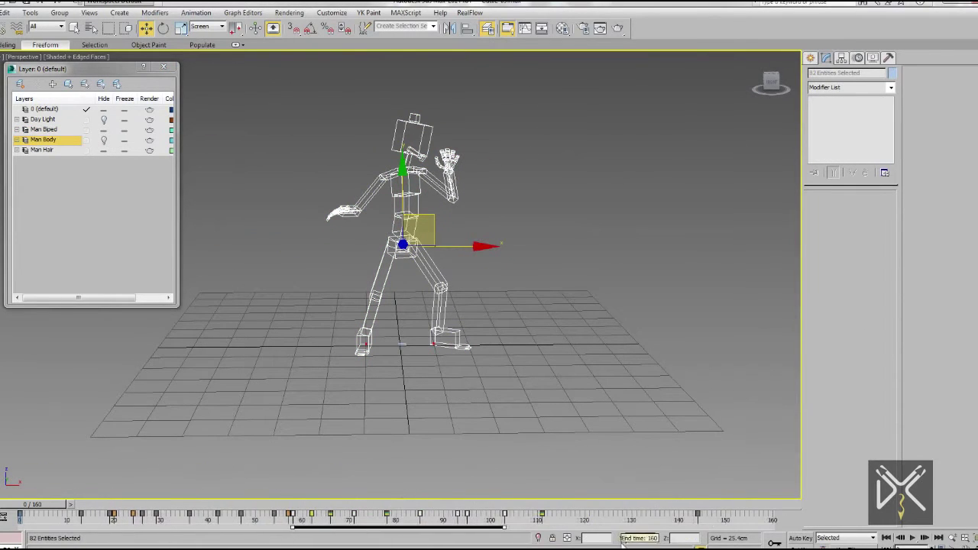
Shift all biped animation keys so they start at frame 10, and end the time range at frame 154
drag(721, 522, 57, 534)
ctrl+alt+right_drag(736, 521, 681, 518)
click(438, 398)
At frame 0, use Figure mode to give the biped its rest pose ahead of the fight animation
drag(27, 506, 6, 515)
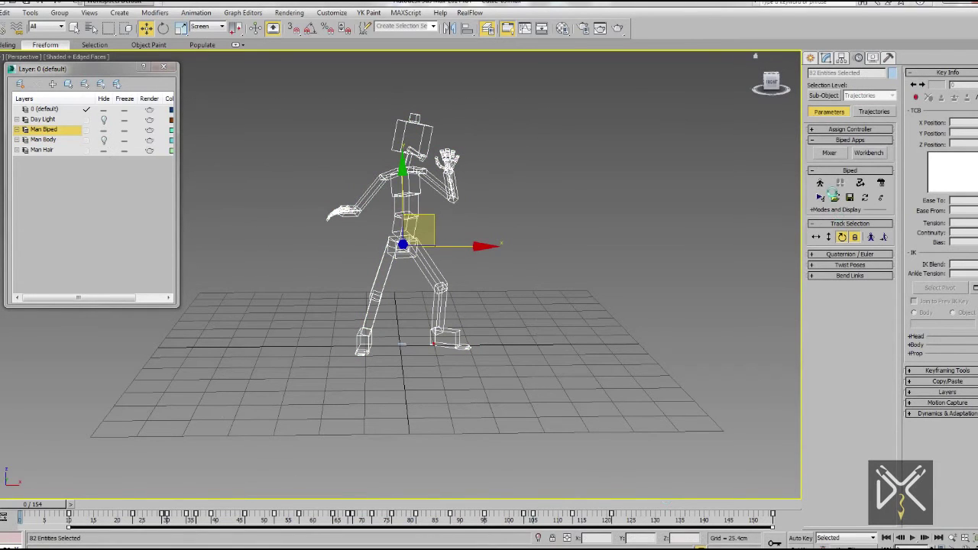
click(821, 183)
click(858, 266)
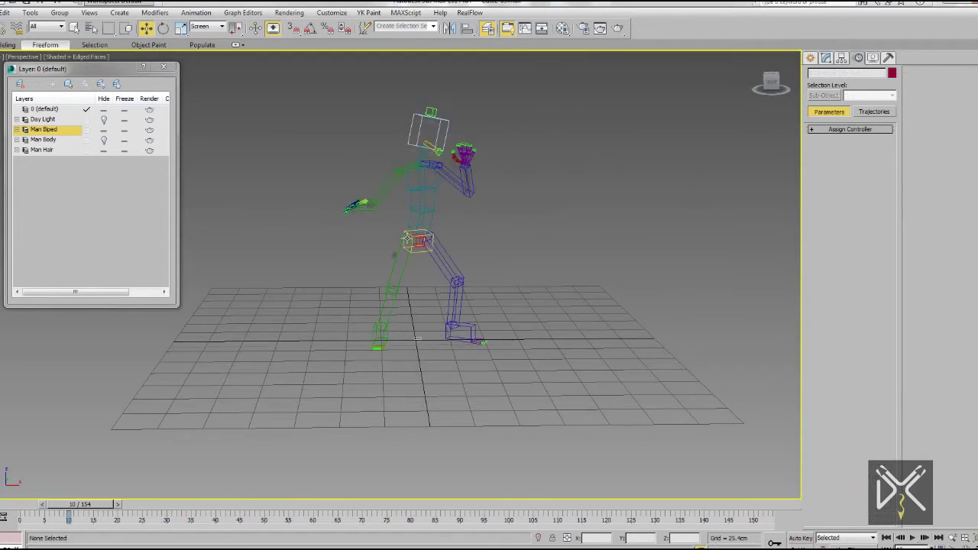
Show the Man Body layer again and check the trousers in the rest pose at frame 0
click(104, 139)
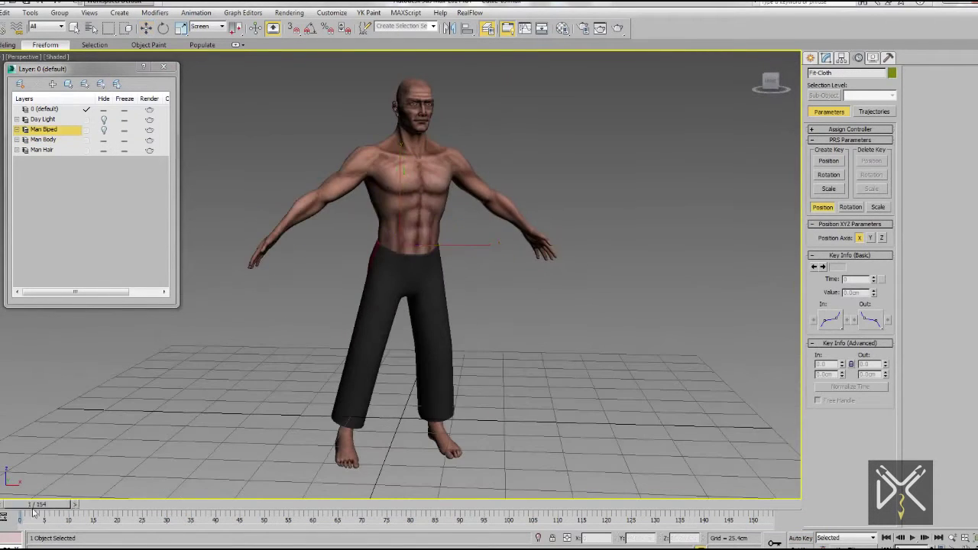
mouse_move(44, 505)
mouse_down()
mouse_move(267, 504)
mouse_move(465, 538)
mouse_move(28, 510)
mouse_up()
key(w)
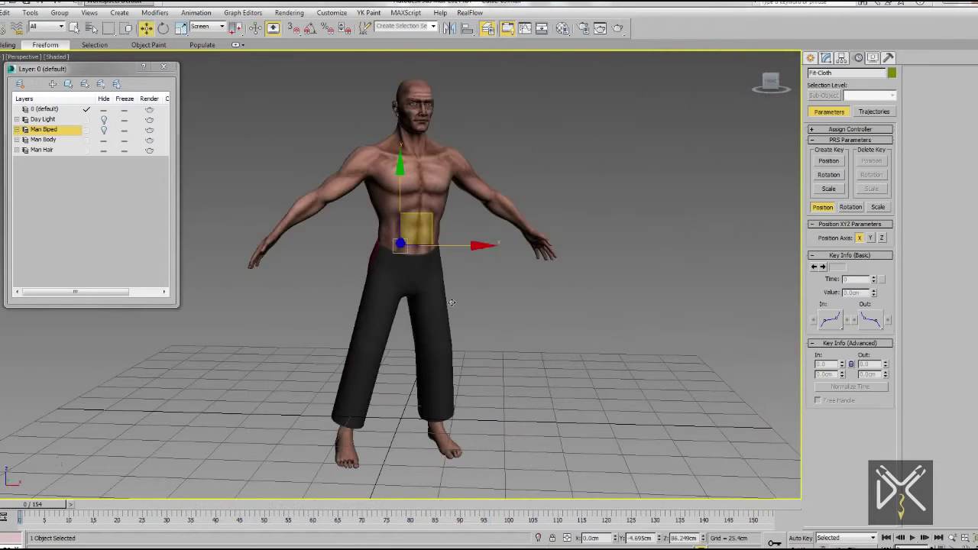
scroll(452, 303, up, 3)
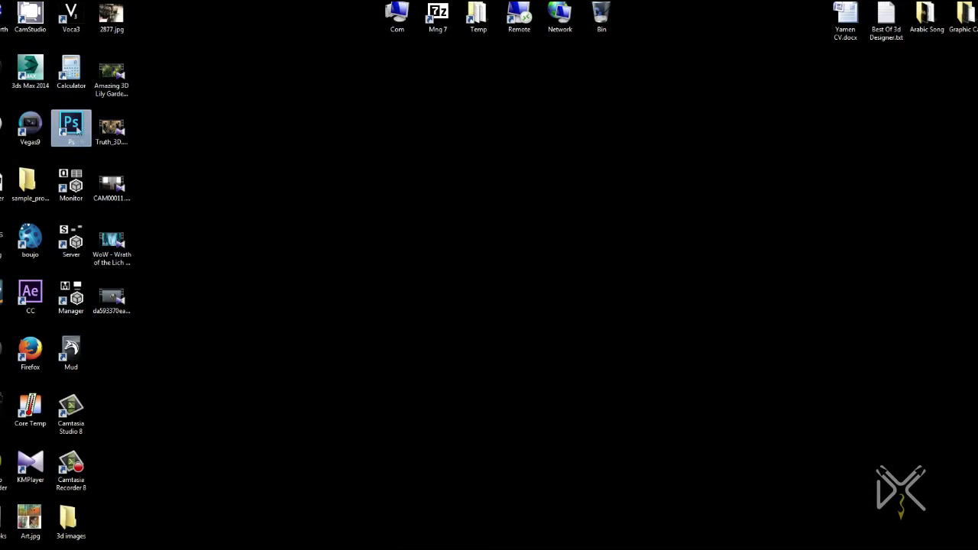
Switch to Photoshop and, in Fit-Cloth1.psd, hide Layer 1 and Layer 2 and add an empty layer above the UV template
double_click(73, 127)
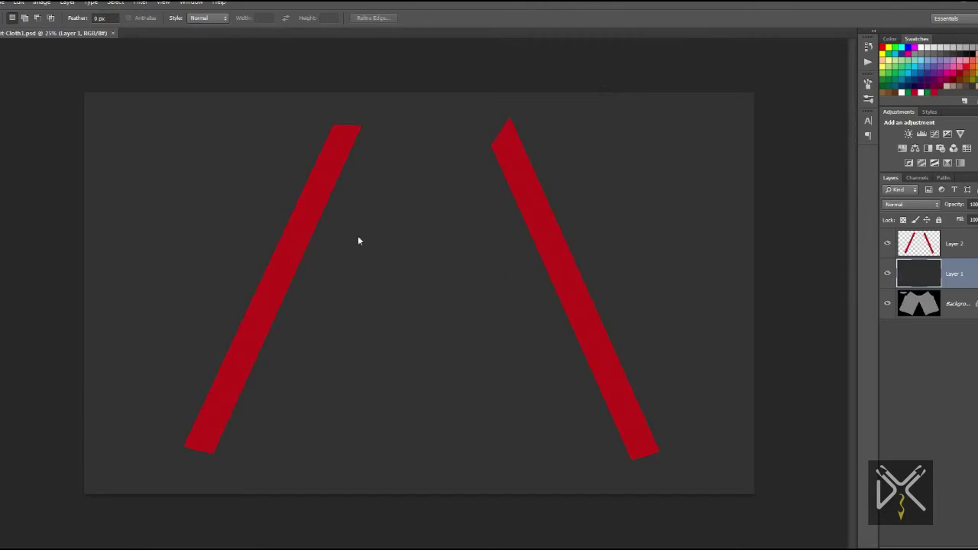
drag(888, 274, 893, 244)
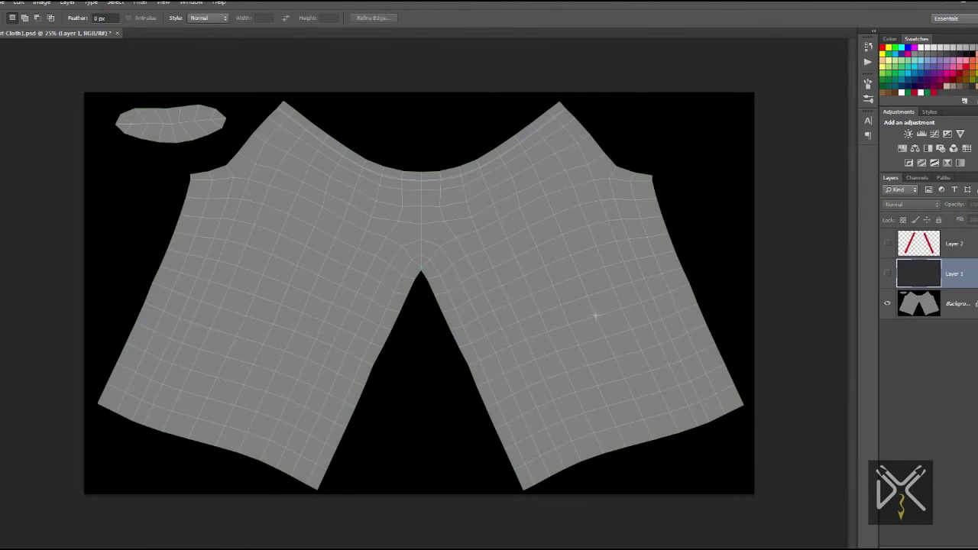
click(952, 548)
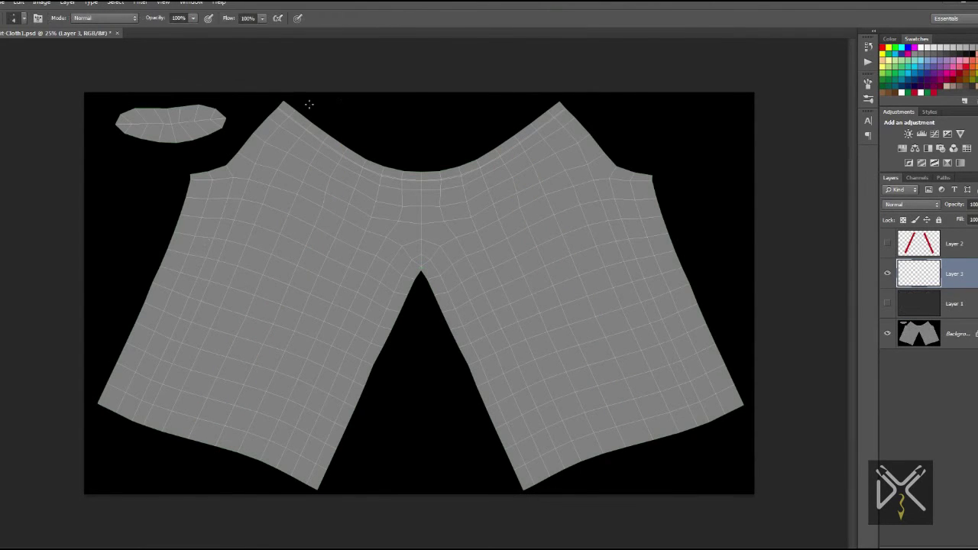
Paint a white band along the trousers' curved waist edge with a soft brush at 0% hardness
right_click(293, 108)
drag(414, 369, 427, 443)
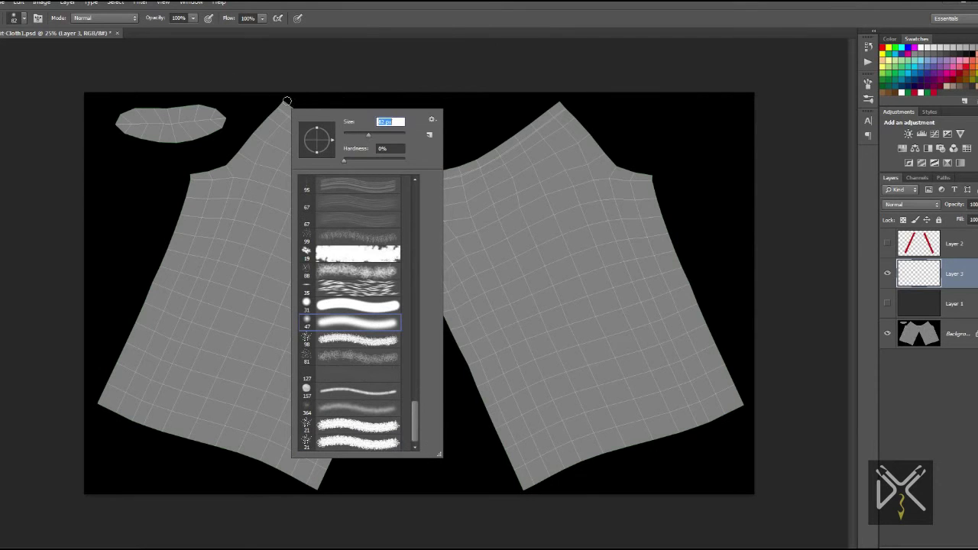
drag(281, 96, 354, 150)
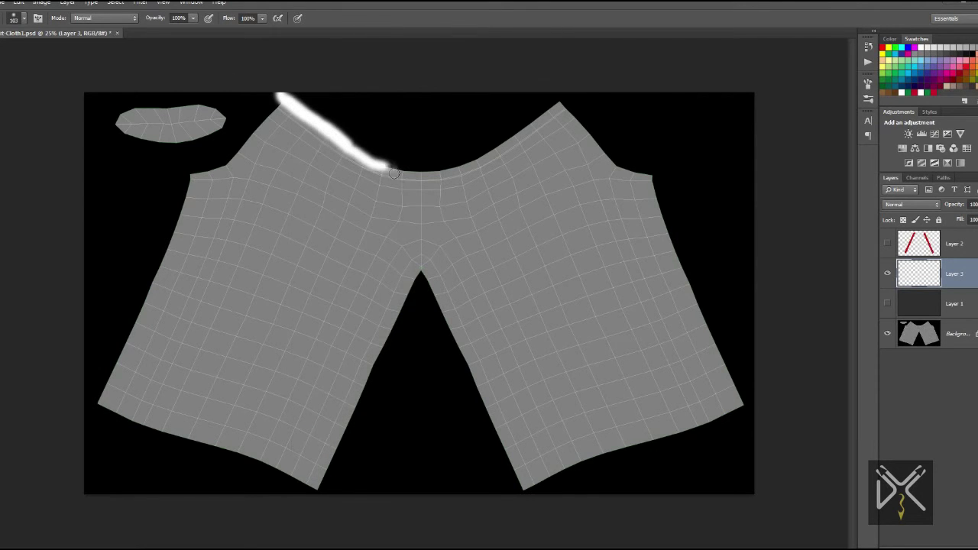
drag(539, 121, 575, 95)
Touch up the band along the waist edge and cover the small separate oval UV piece with white
alt+scroll(520, 135, up, 2)
alt+scroll(457, 145, up, 3)
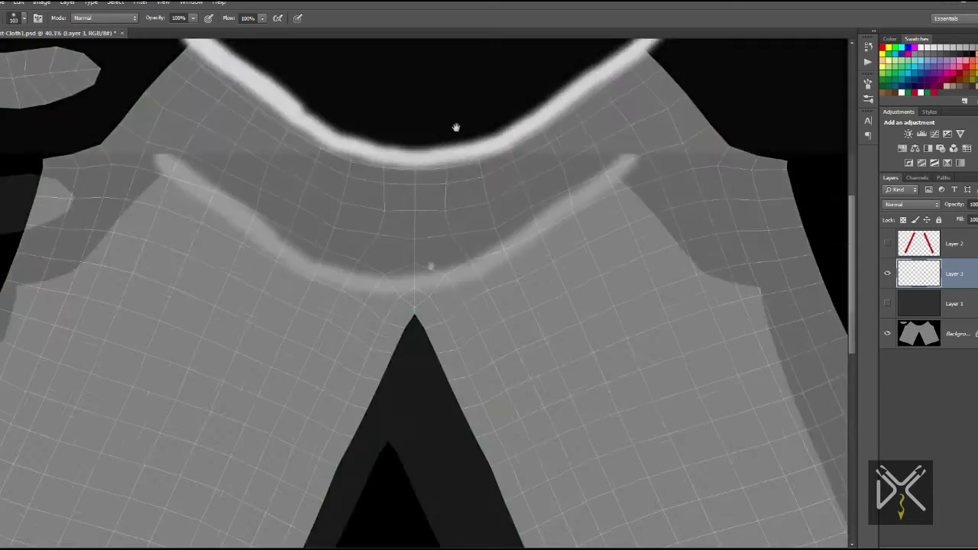
drag(456, 127, 437, 301)
drag(622, 207, 629, 216)
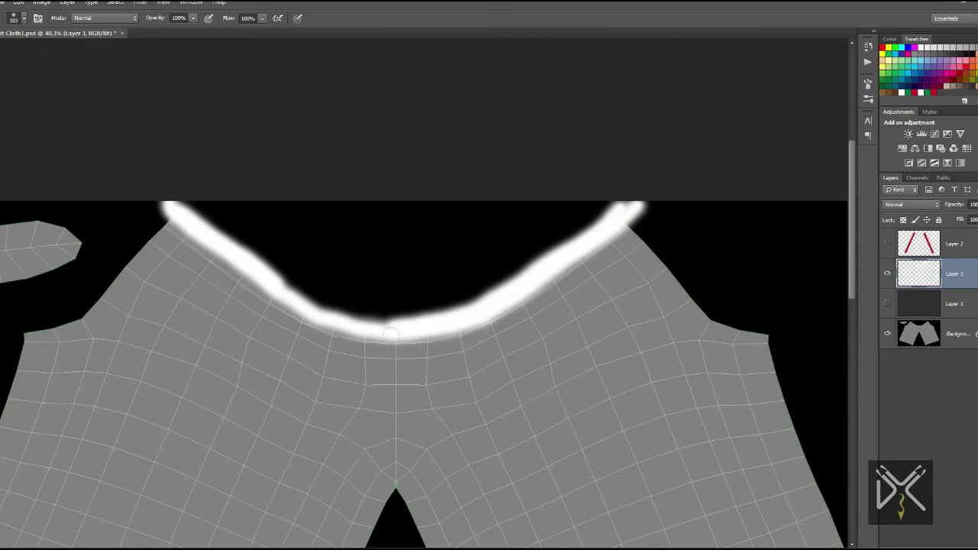
drag(187, 220, 173, 210)
mouse_move(116, 257)
mouse_down()
mouse_move(387, 249)
mouse_move(191, 238)
mouse_up()
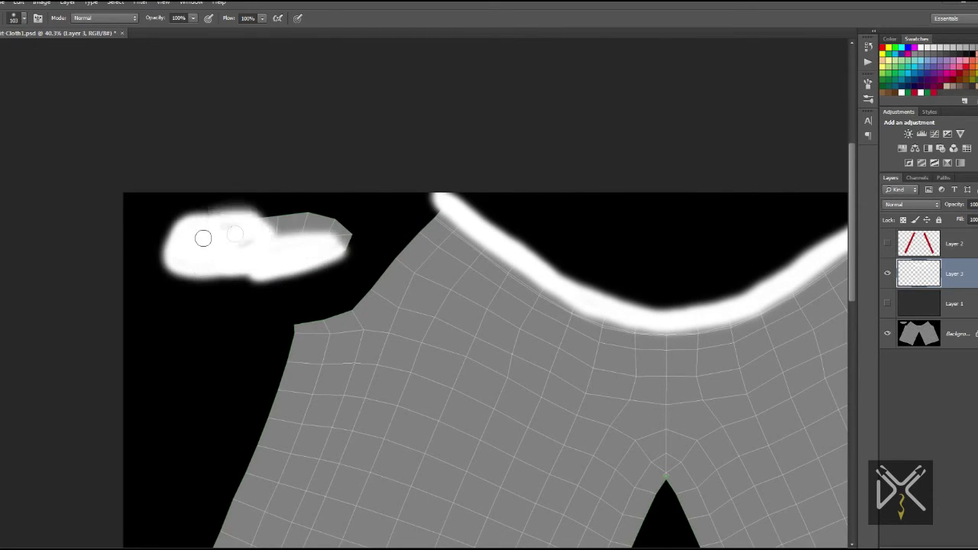
alt+scroll(315, 242, down, 2)
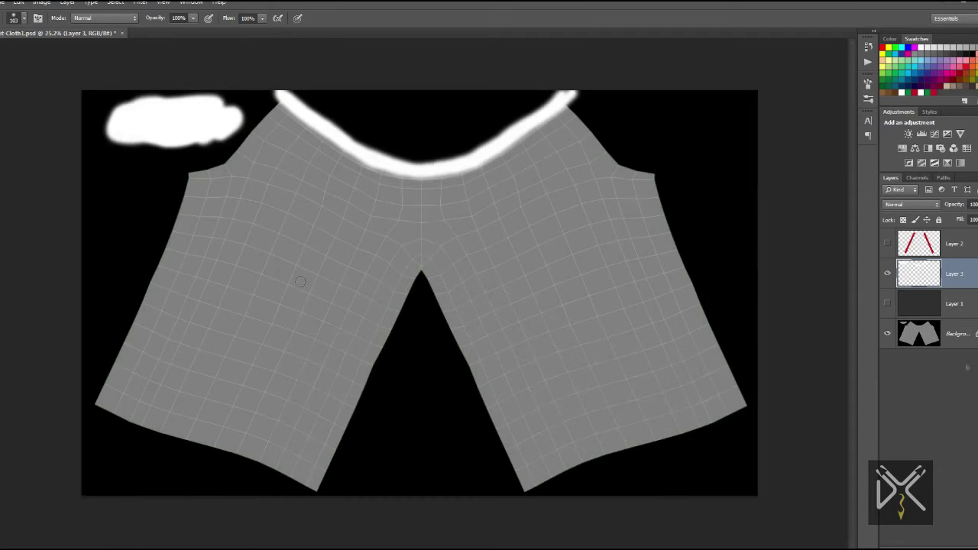
Add a layer beneath the white brush strokes and fill it with black
click(969, 547)
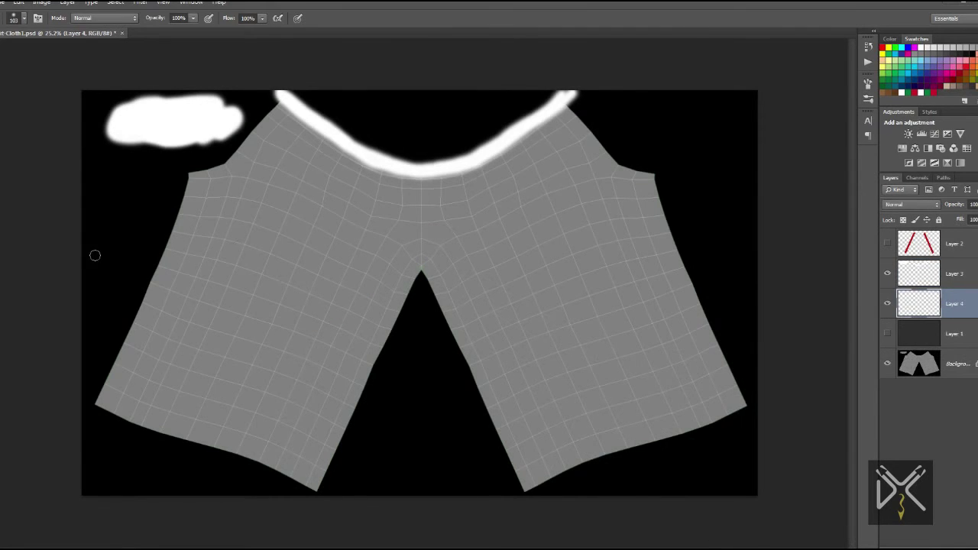
key(g)
click(135, 150)
key(v)
Flatten the image and discard its hidden layers
click(91, 3)
mouse_move(68, 3)
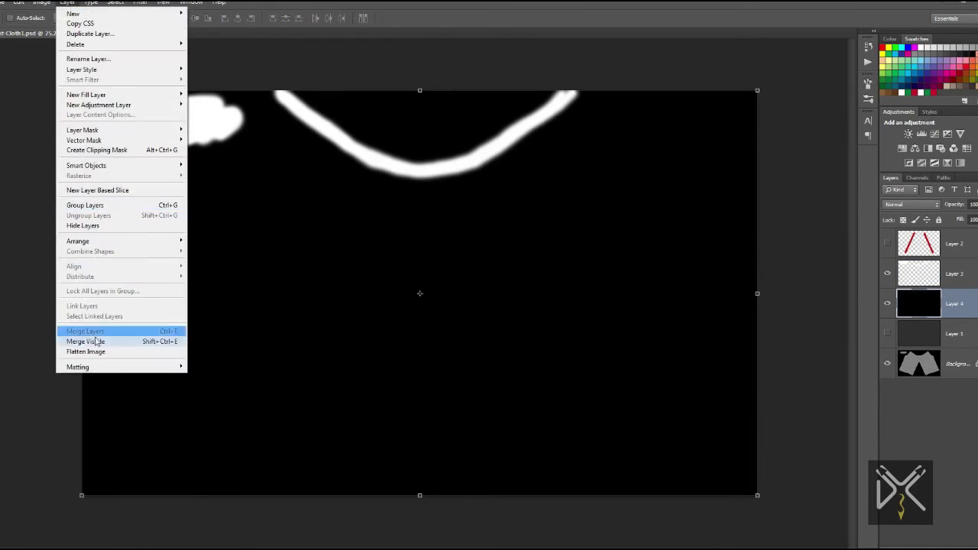
click(96, 351)
click(464, 210)
Save the flattened image as the JPEG Fit-Cloth Mask.jpg in the Modeling folder
click(2, 3)
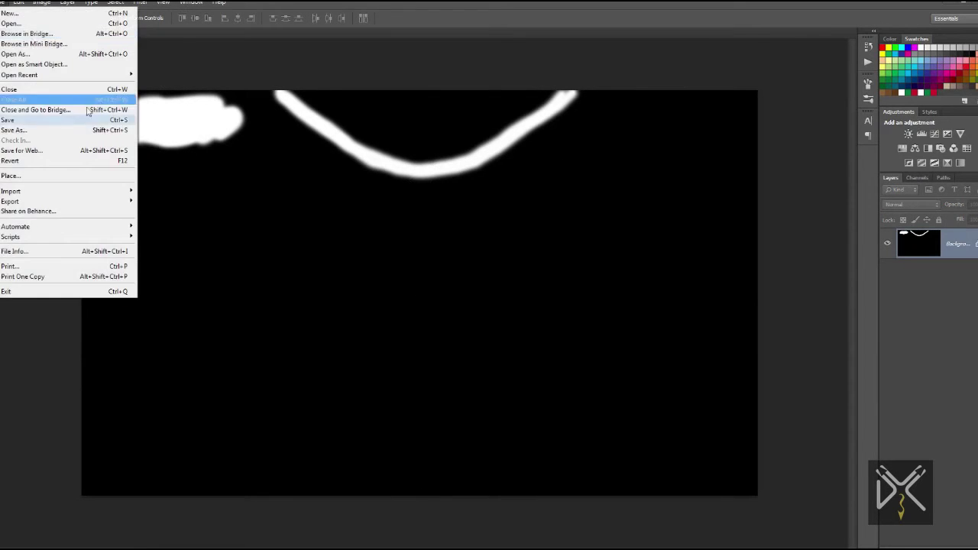
click(90, 131)
click(213, 19)
click(151, 351)
click(99, 430)
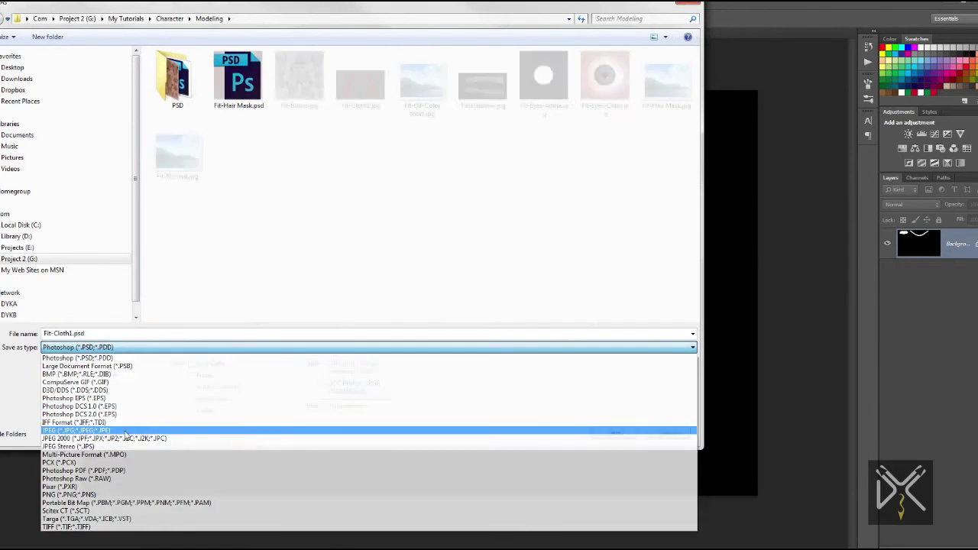
click(78, 334)
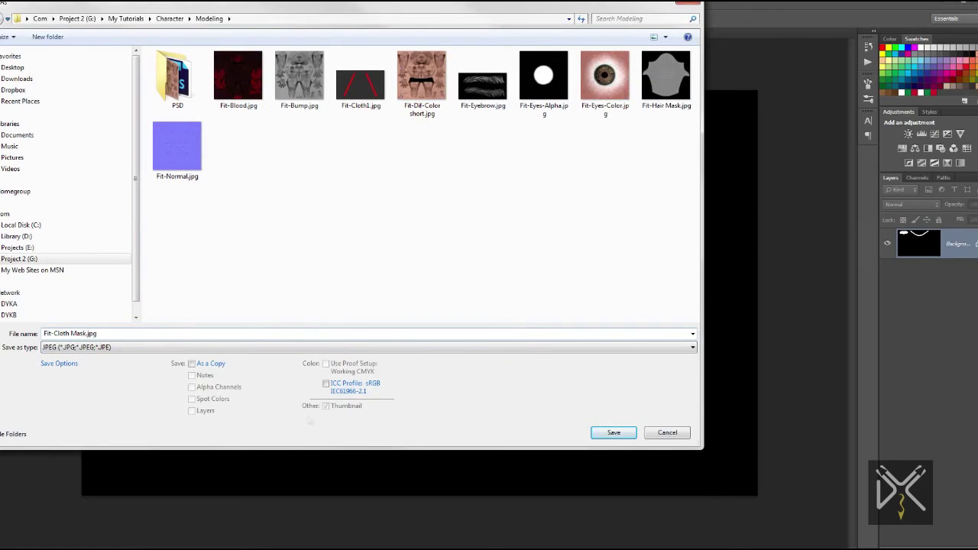
click(613, 434)
click(609, 48)
Resize the mask image to a width of 2000 pixels
click(42, 3)
click(58, 79)
text(2000)
key(Return)
alt+scroll(458, 180, up, 6)
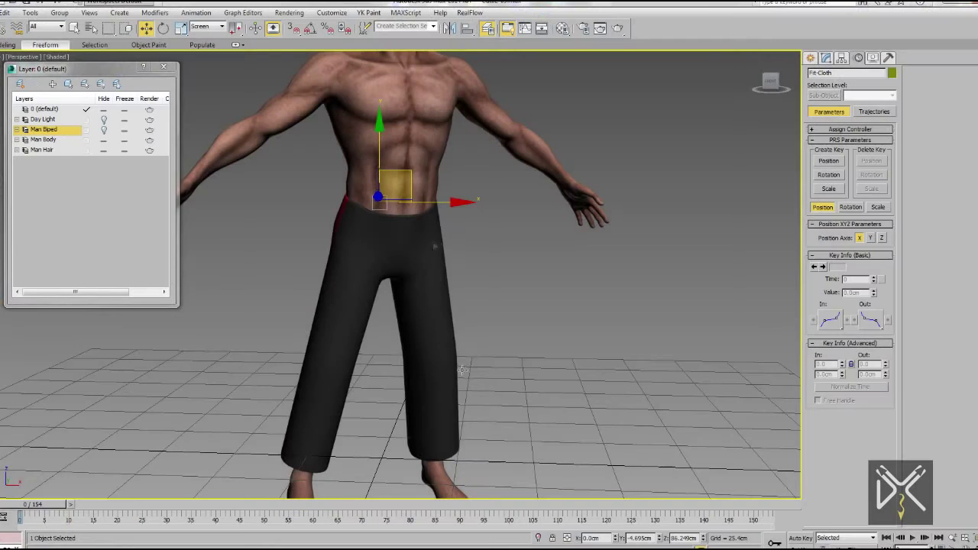
In 3ds Max, show the trousers' mesh edges, raise their TurboSmooth iterations, and add a Cloth modifier on top
key(F4)
click(886, 212)
click(859, 88)
click(835, 346)
Make a vertex group in the trousers' Cloth modifier
key(1)
click(828, 210)
click(462, 297)
Load Fit-Cloth Mask.jpg as a Bitmap for the cloth group's soft-selection texture map, and inspect the waist in wireframe and shaded display
drag(930, 473, 925, 293)
click(946, 470)
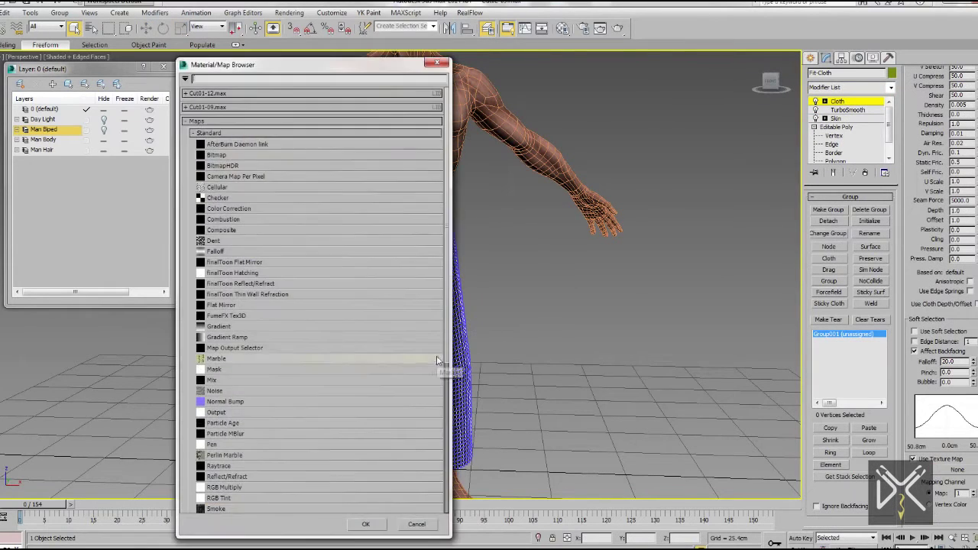
double_click(217, 154)
click(163, 20)
click(174, 37)
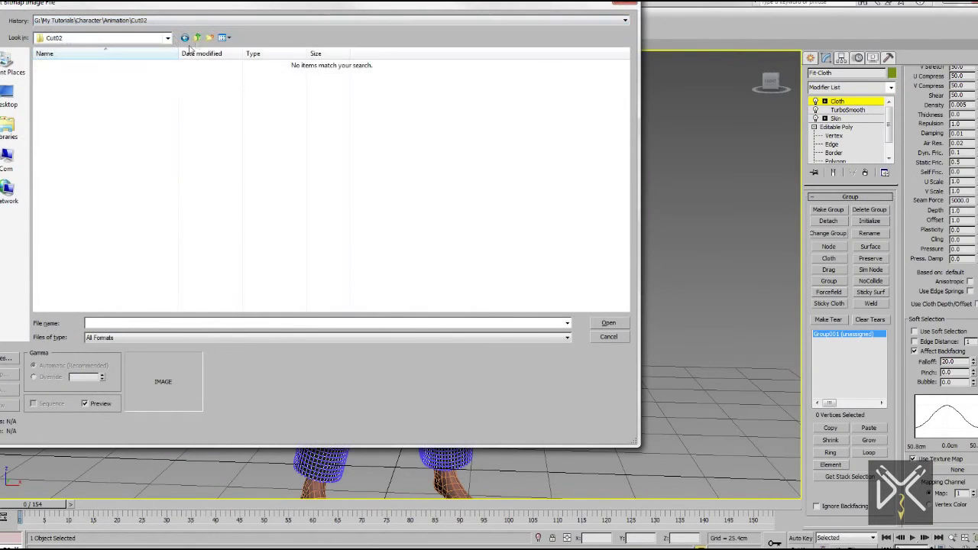
double_click(65, 105)
double_click(231, 88)
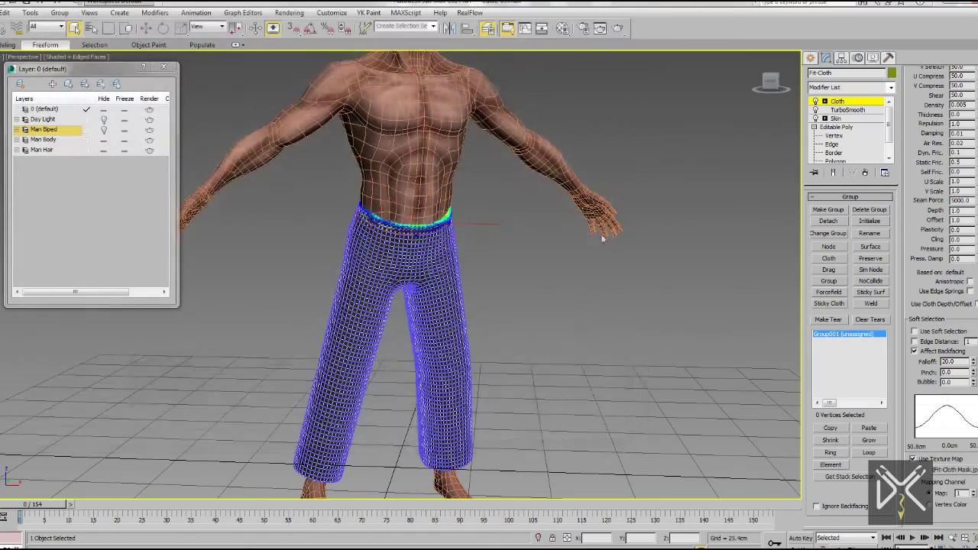
scroll(397, 229, up, 6)
alt+middle_drag(384, 343, 408, 350)
key(F3)
key(F3)
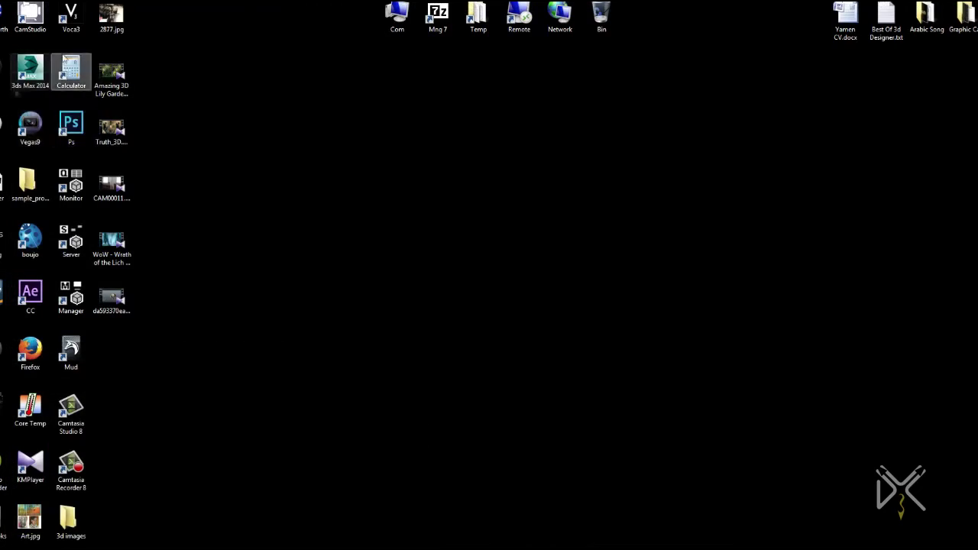
Switch to Photoshop, open Fit-Cloth Mask.jpg, and paint the white waist band wider along its curve
double_click(70, 126)
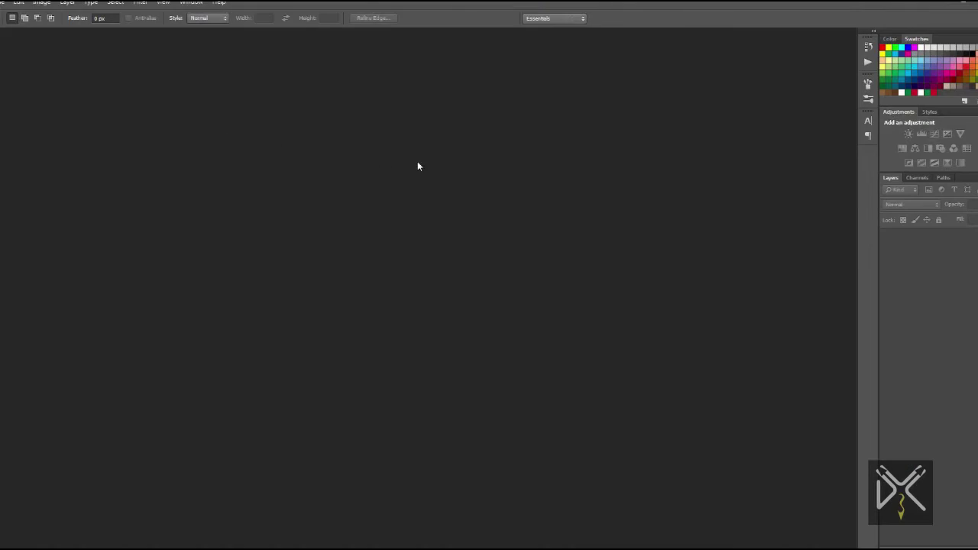
key(ctrl+o)
scroll(424, 229, down, 5)
double_click(423, 245)
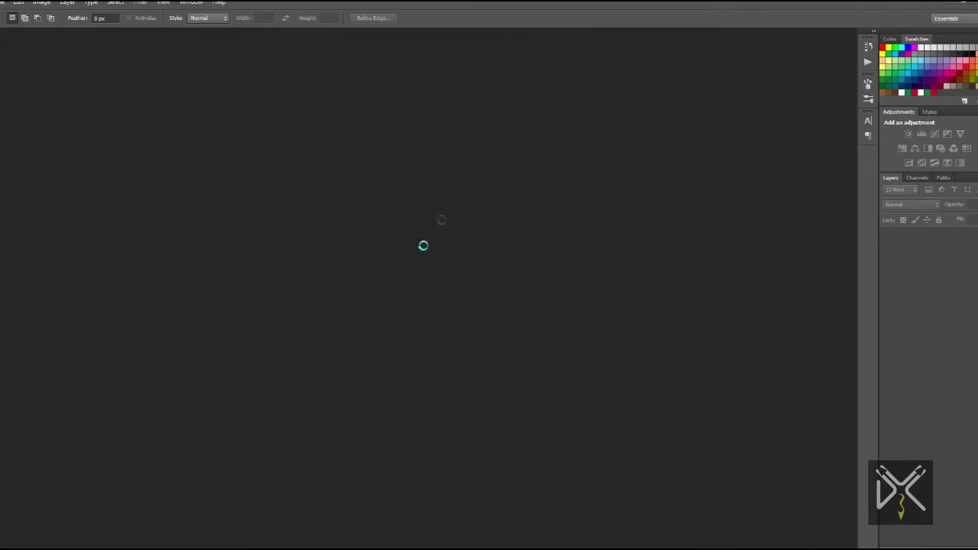
mouse_move(252, 63)
mouse_down()
mouse_move(410, 160)
mouse_move(620, 75)
mouse_up()
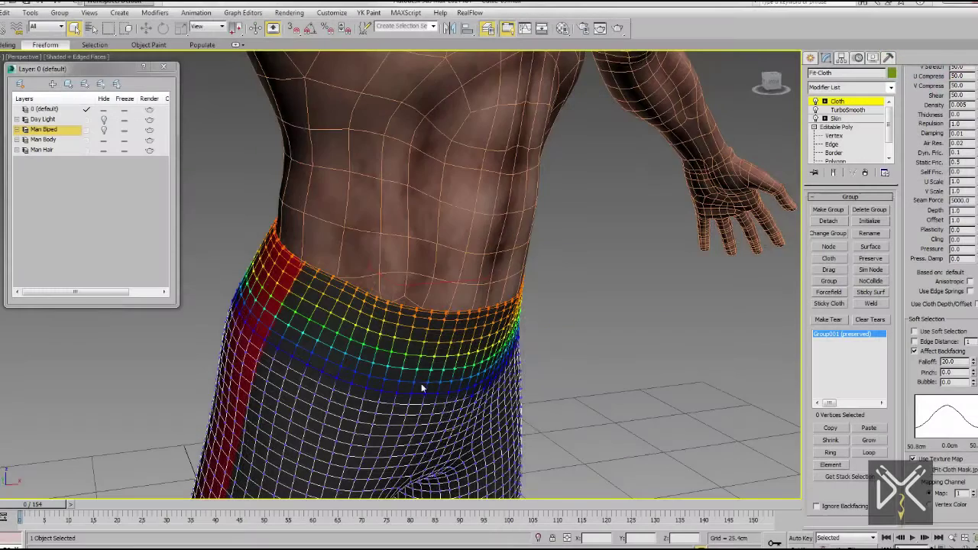
Examine the graded waist selection on the trousers from the front, hips and rear at frame 14
alt+middle_drag(421, 383, 442, 313)
drag(61, 505, 126, 505)
alt+middle_drag(473, 306, 412, 351)
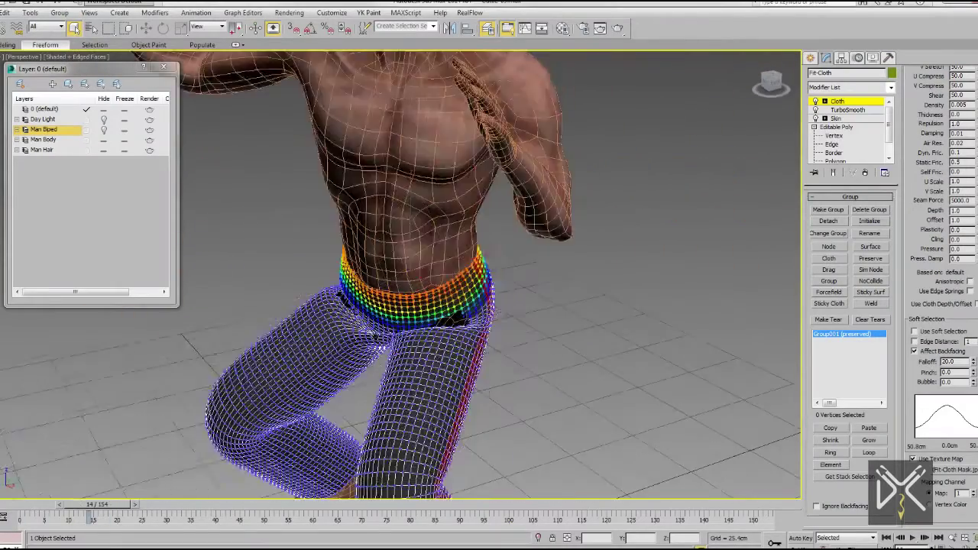
scroll(459, 329, up, 6)
middle_drag(565, 382, 363, 338)
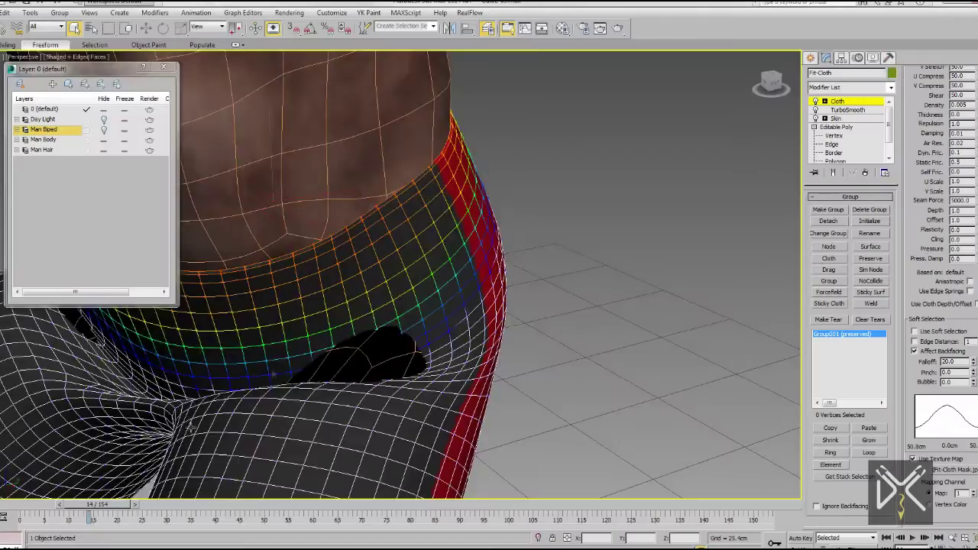
alt+middle_drag(428, 306, 472, 331)
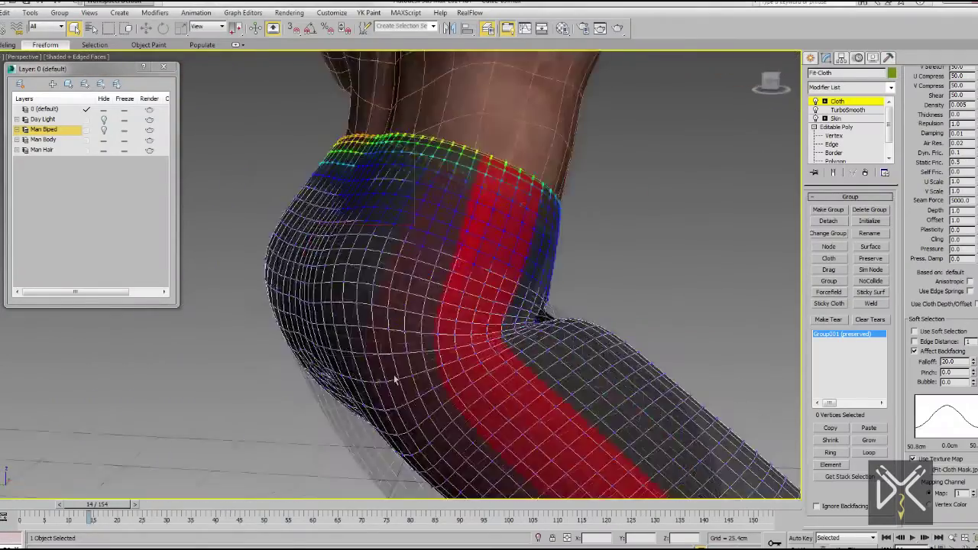
click(390, 504)
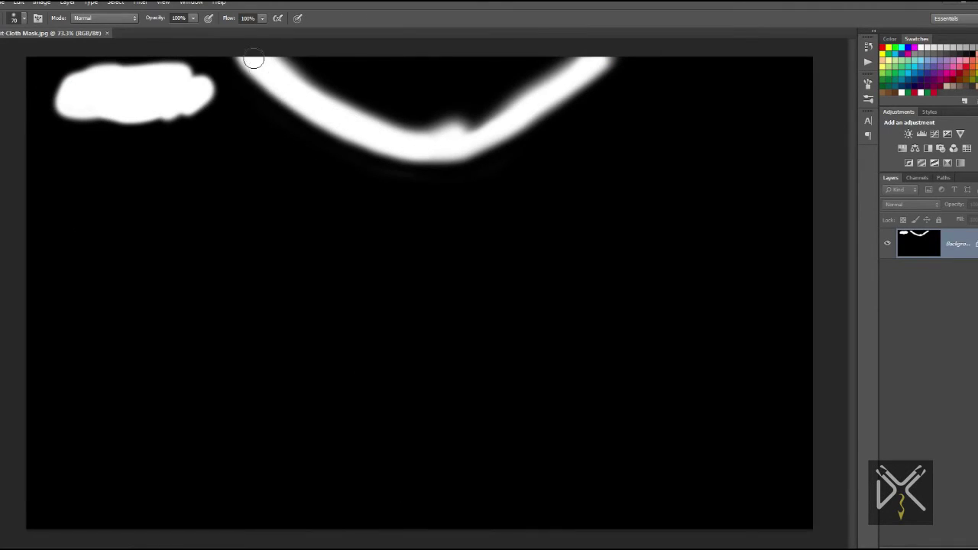
Switch back to 3ds Max, return the animation to frame 0, and recheck the preserved waist group in Fit-Cloth's Cloth modifier
click(156, 520)
alt+middle_drag(441, 306, 392, 322)
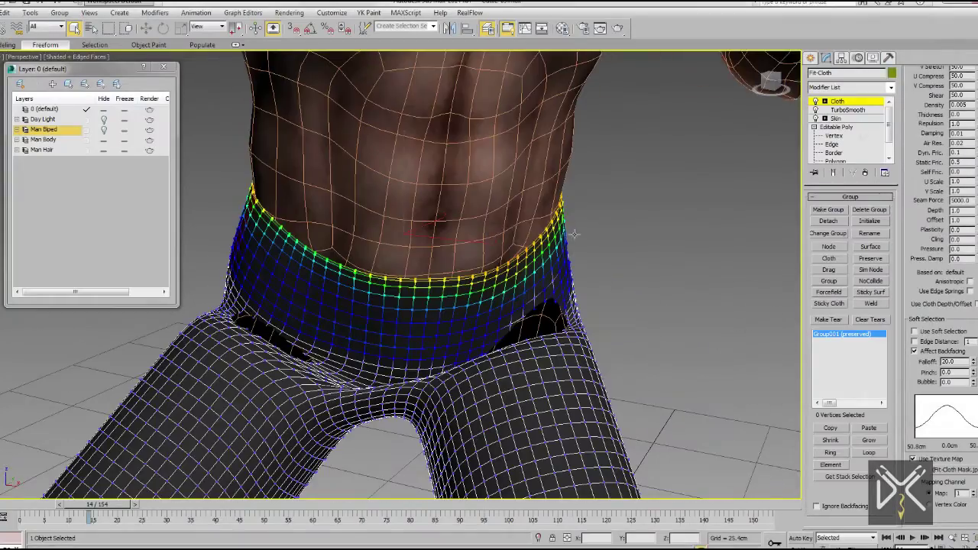
click(848, 105)
scroll(468, 309, down, 5)
key(Home)
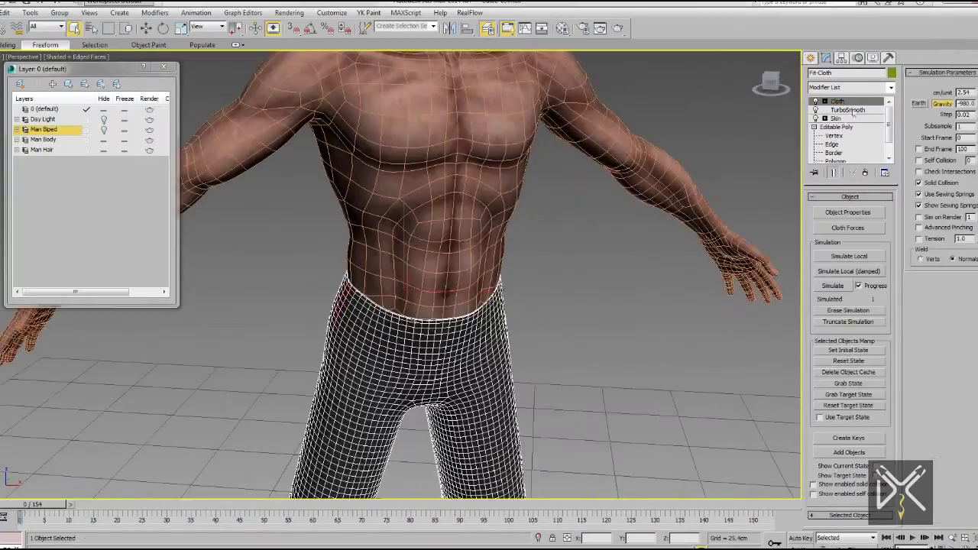
click(849, 105)
click(869, 333)
click(847, 102)
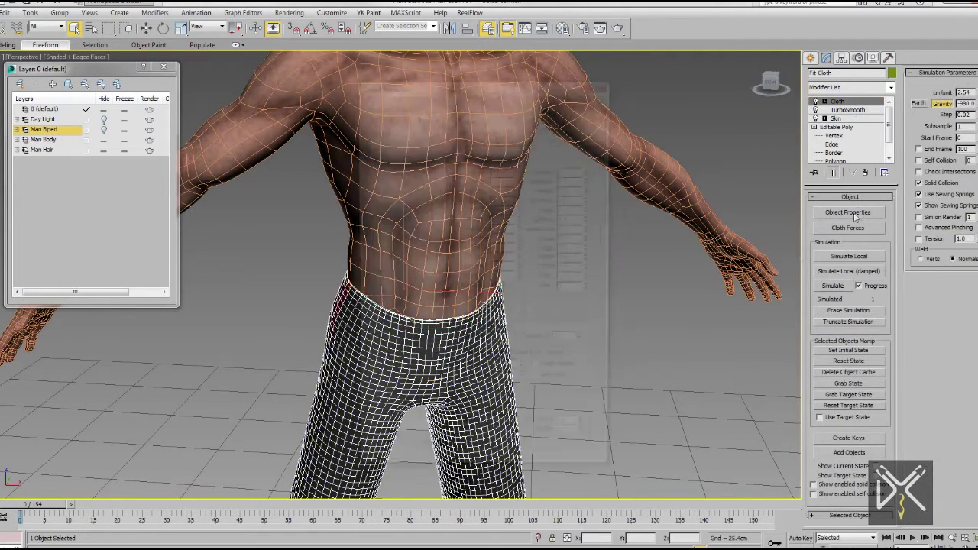
Add Fit-Body to the trousers' cloth simulation as a collision object
click(849, 213)
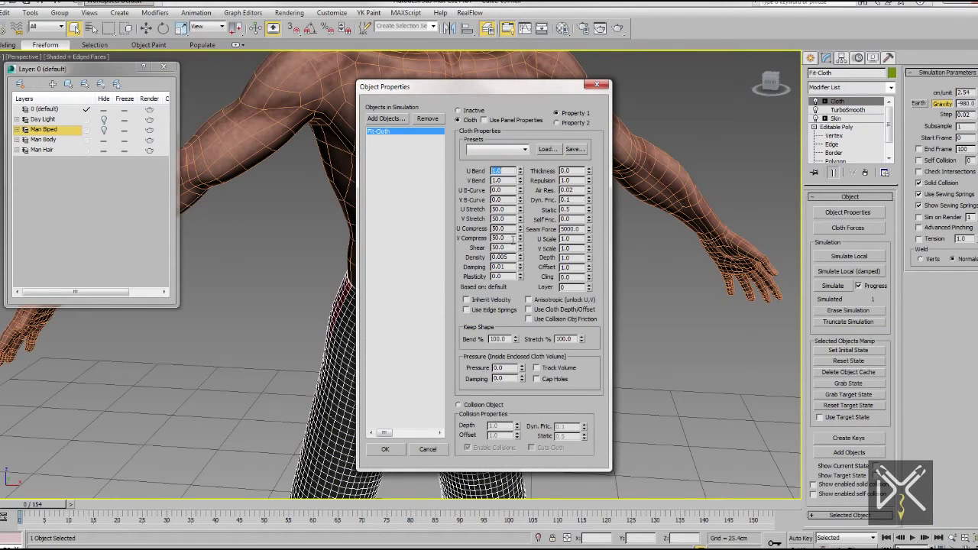
click(386, 118)
double_click(153, 75)
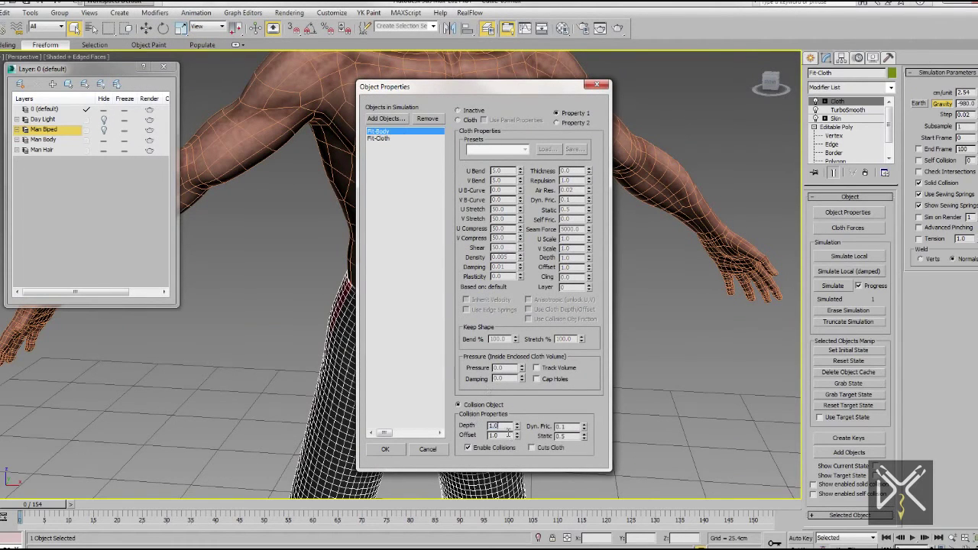
click(396, 451)
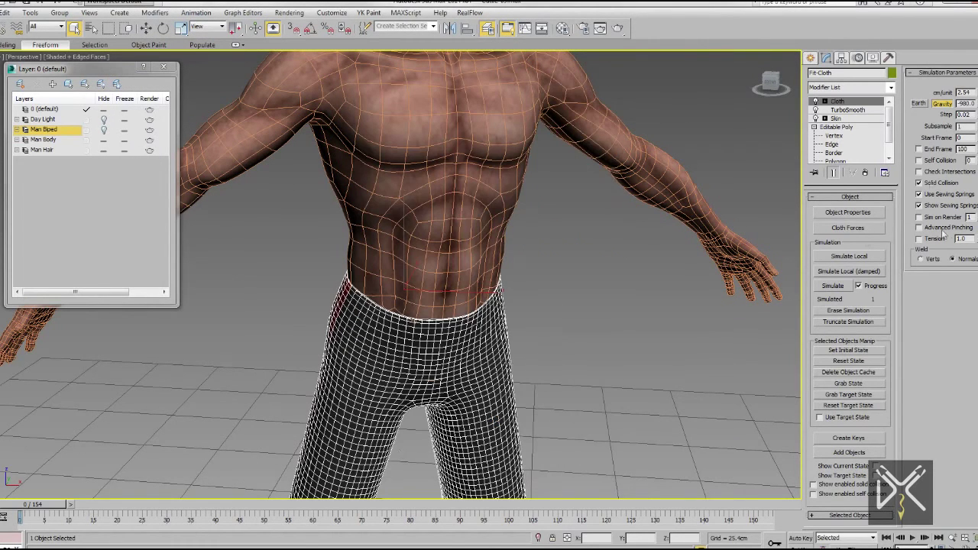
Turn on Self Collision and simulate the trousers from frame 0, stopping the run shortly after frame 96
scroll(563, 311, down, 5)
mouse_move(422, 327)
alt+middle_down()
mouse_move(443, 329)
mouse_move(418, 328)
mouse_move(420, 338)
alt+middle_up()
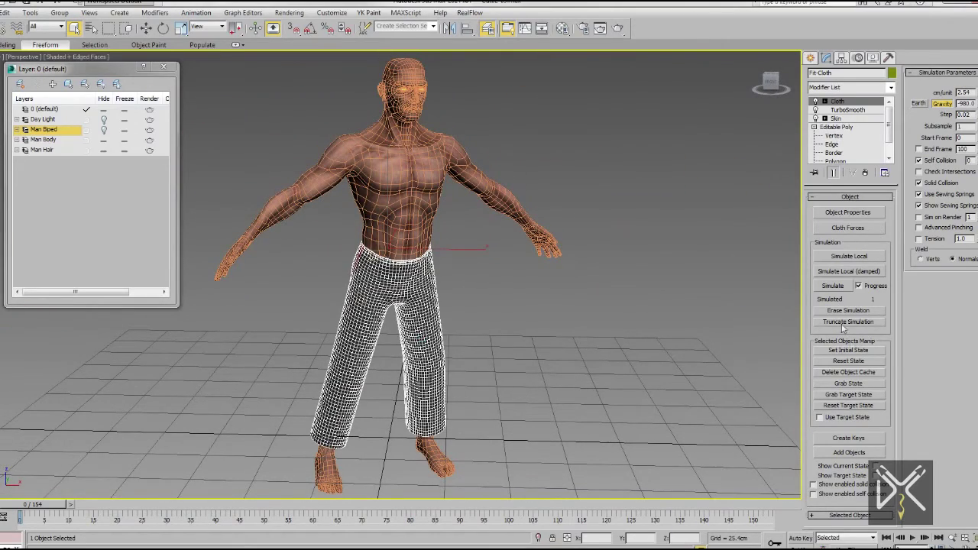
click(836, 286)
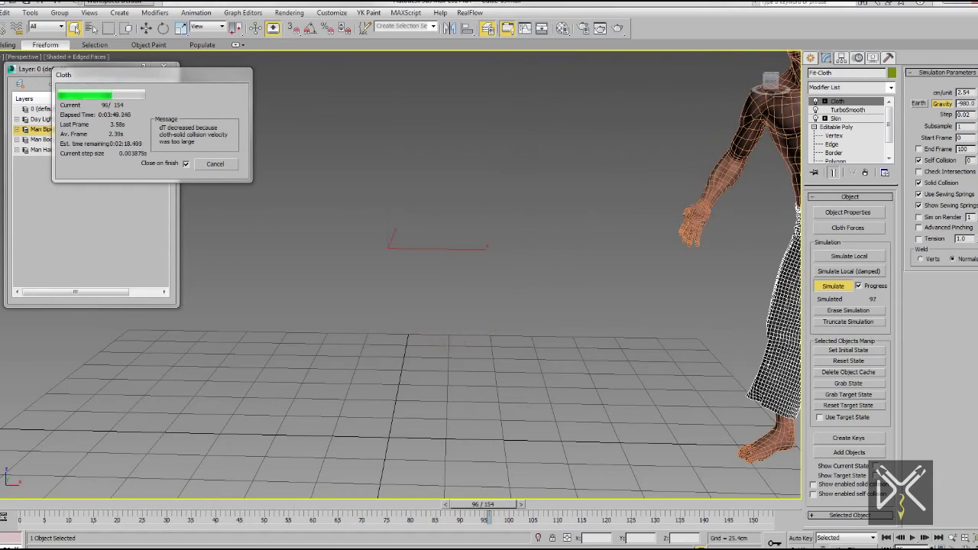
click(215, 163)
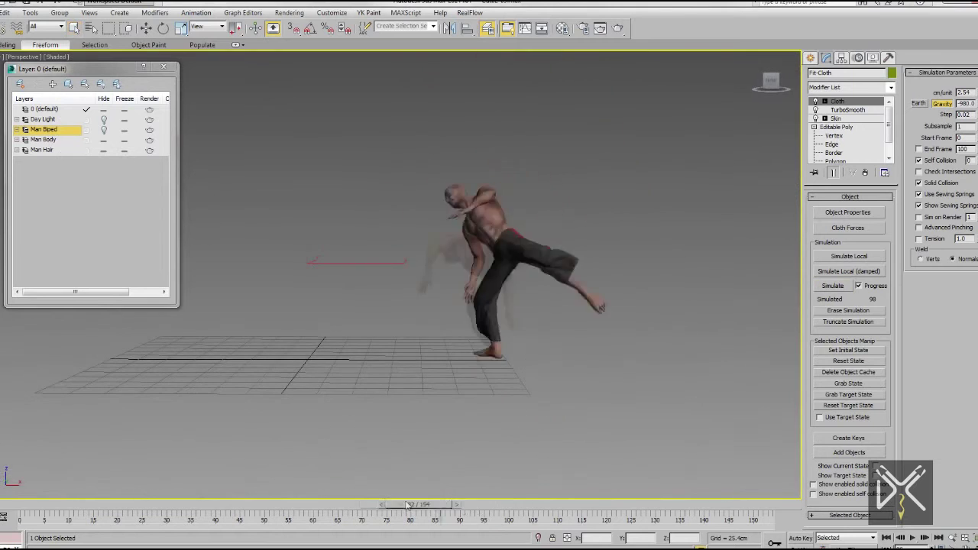
Extend the trousers' simulation to frame 106 and scrub through the kick to check the cloth
mouse_move(487, 505)
mouse_down()
mouse_move(321, 504)
mouse_move(181, 472)
mouse_move(539, 510)
mouse_move(486, 528)
mouse_up()
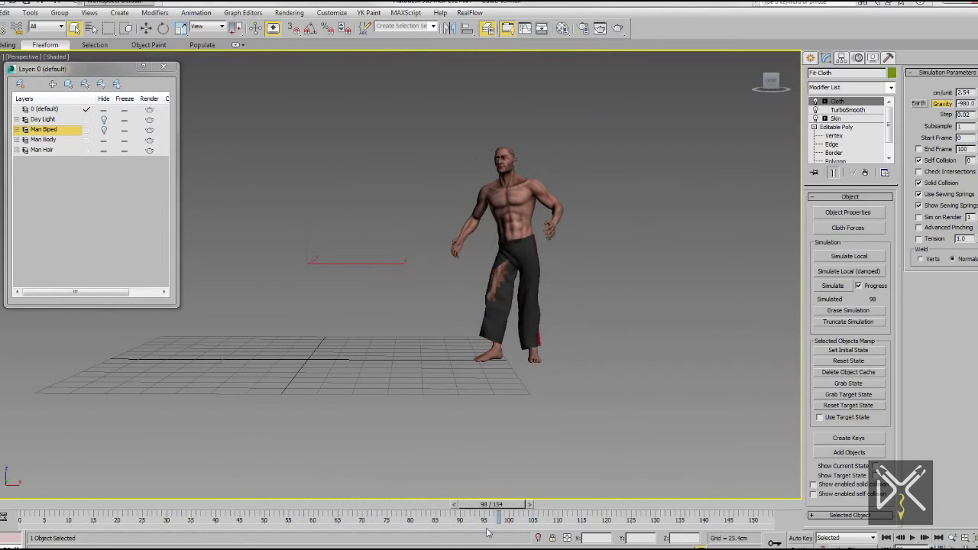
click(833, 285)
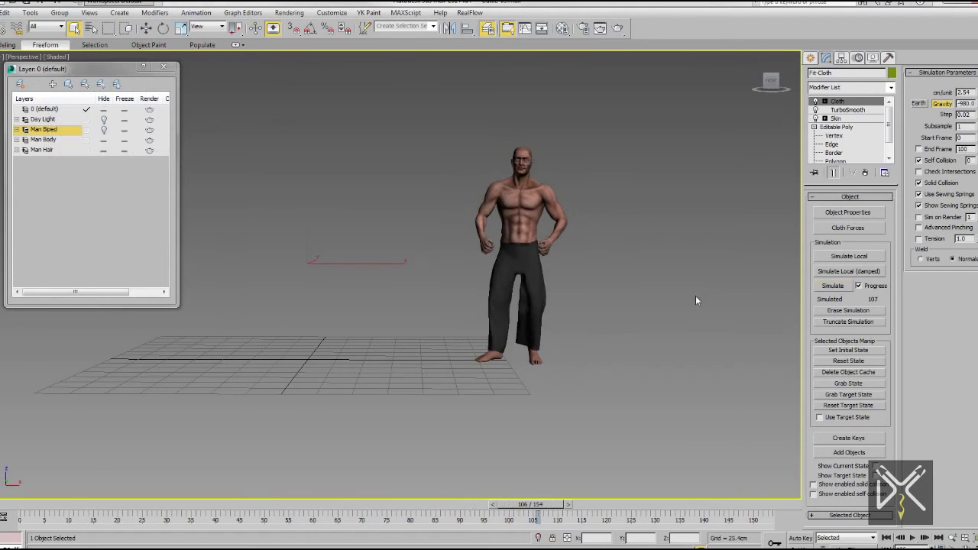
scroll(493, 284, up, 3)
middle_drag(558, 264, 493, 282)
drag(533, 504, 234, 479)
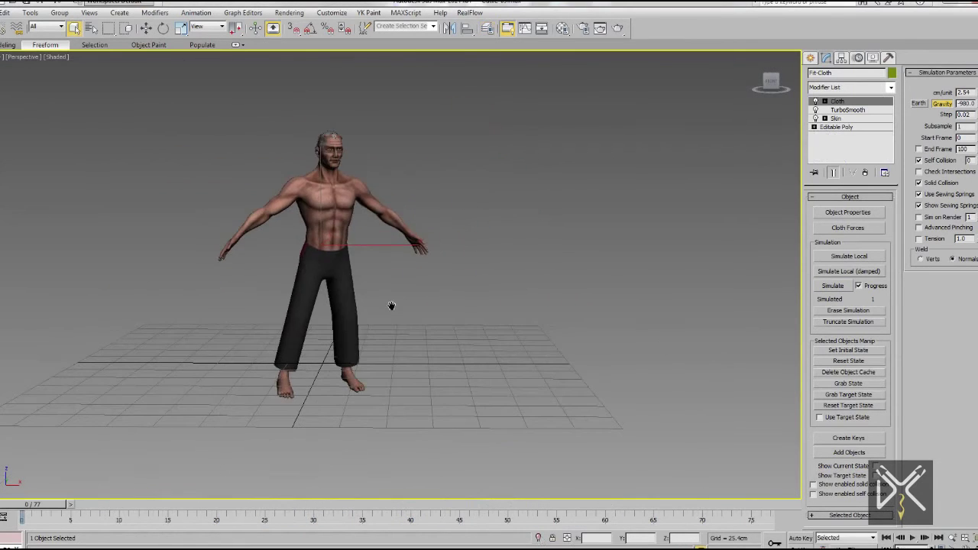
In the 77-frame scene, add Fit-Body as a collision object with a depth of 0.2 and adjust its offset
click(847, 212)
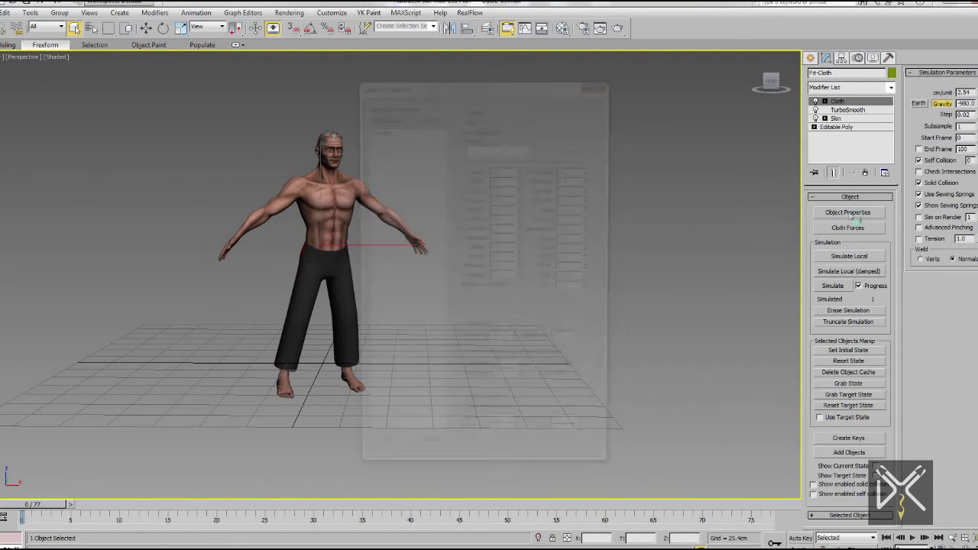
click(397, 120)
click(142, 76)
click(720, 455)
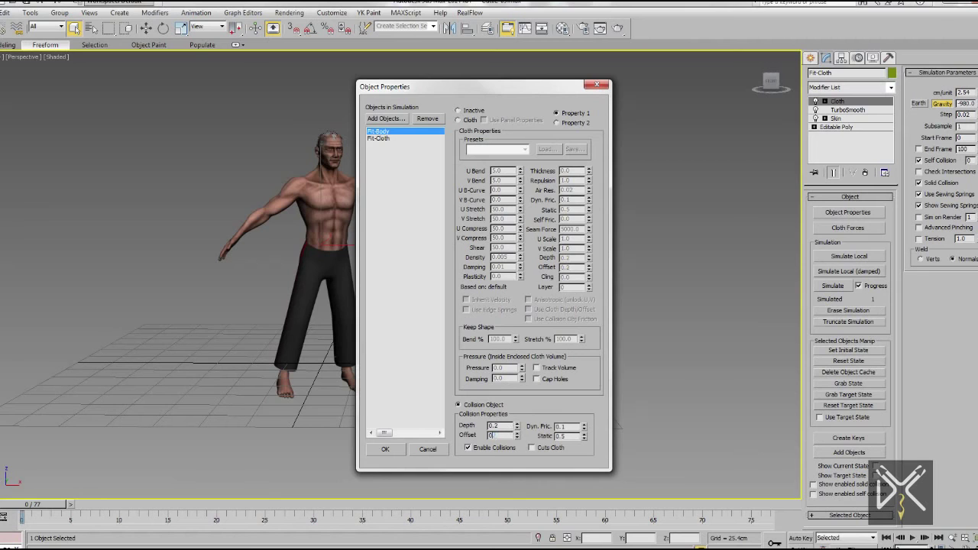
click(384, 454)
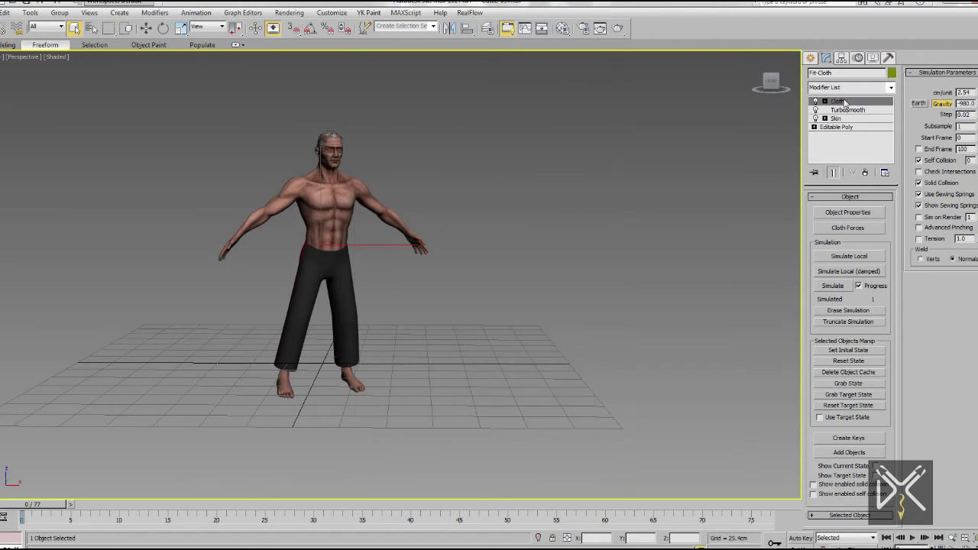
Make a preserved vertex group on Fit-Cloth and load Fit-Cloth Mask.jpg as its soft-selection texture map
key(1)
click(825, 210)
click(462, 297)
click(452, 297)
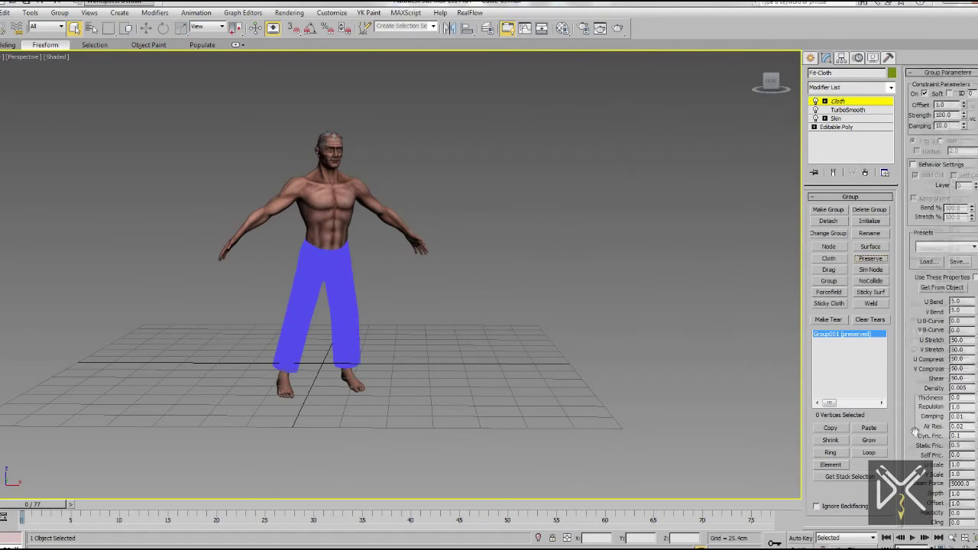
click(943, 474)
double_click(221, 156)
click(202, 23)
click(207, 44)
double_click(221, 74)
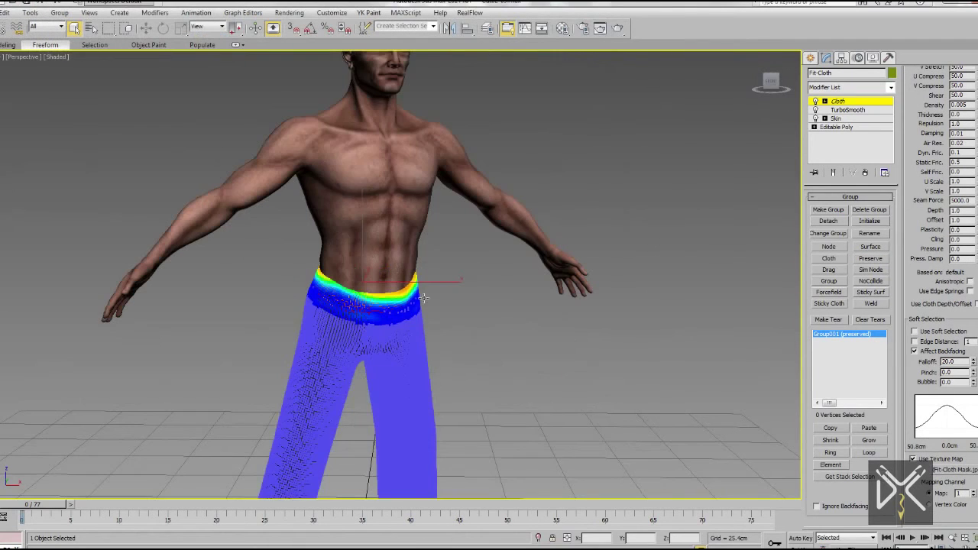
click(838, 101)
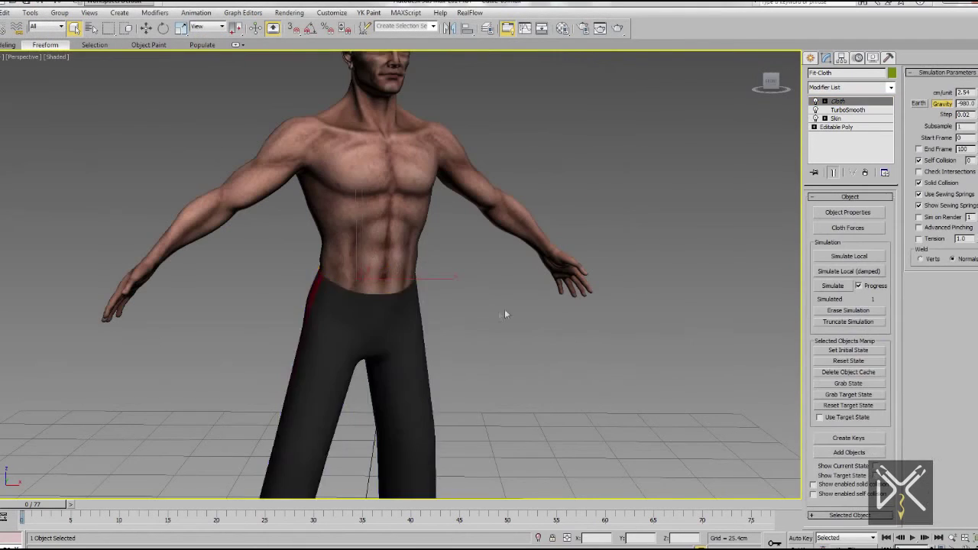
Simulate the trousers over the full range from frame 0 to frame 77
scroll(505, 309, down, 6)
middle_drag(672, 338, 565, 327)
click(834, 286)
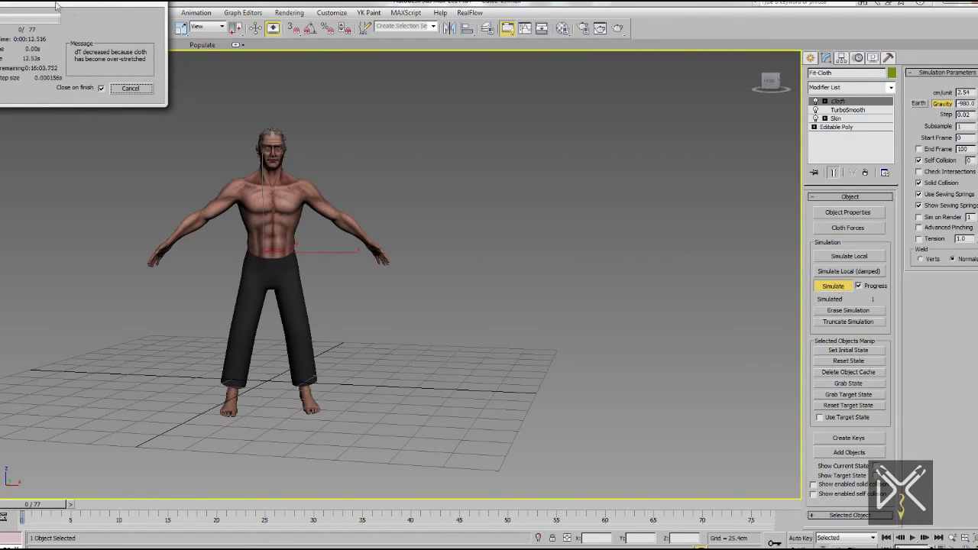
drag(56, 7, 97, 24)
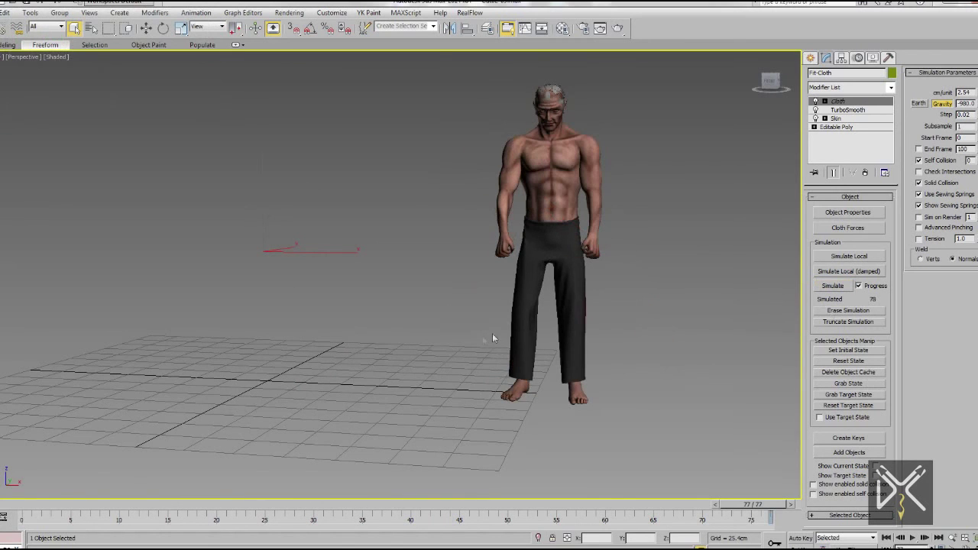
Scrub the simulated trousers through to frame 77 and inspect how the cloth follows the body
middle_drag(492, 336, 414, 359)
drag(258, 508, 768, 527)
mouse_move(443, 276)
alt+middle_down()
mouse_move(593, 271)
mouse_move(431, 272)
mouse_move(469, 260)
mouse_move(450, 264)
alt+middle_up()
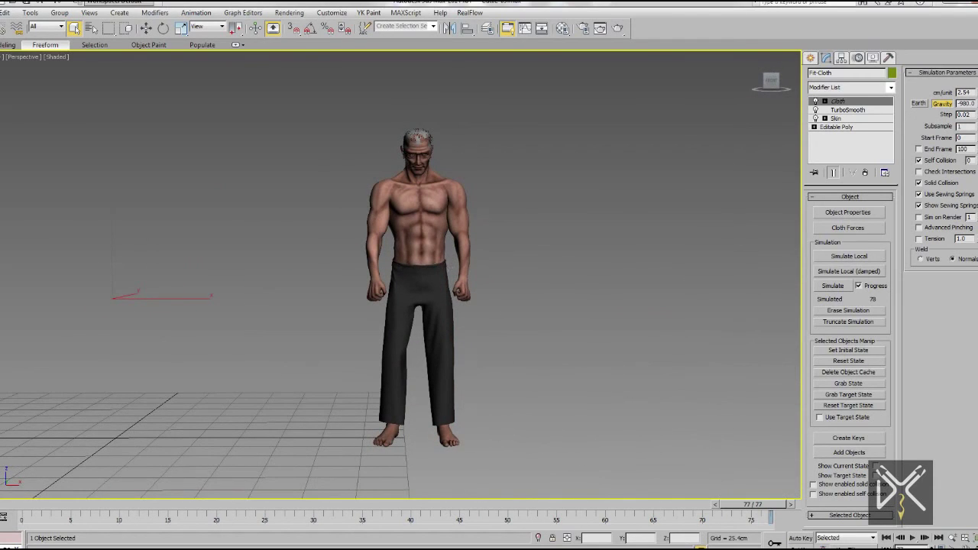